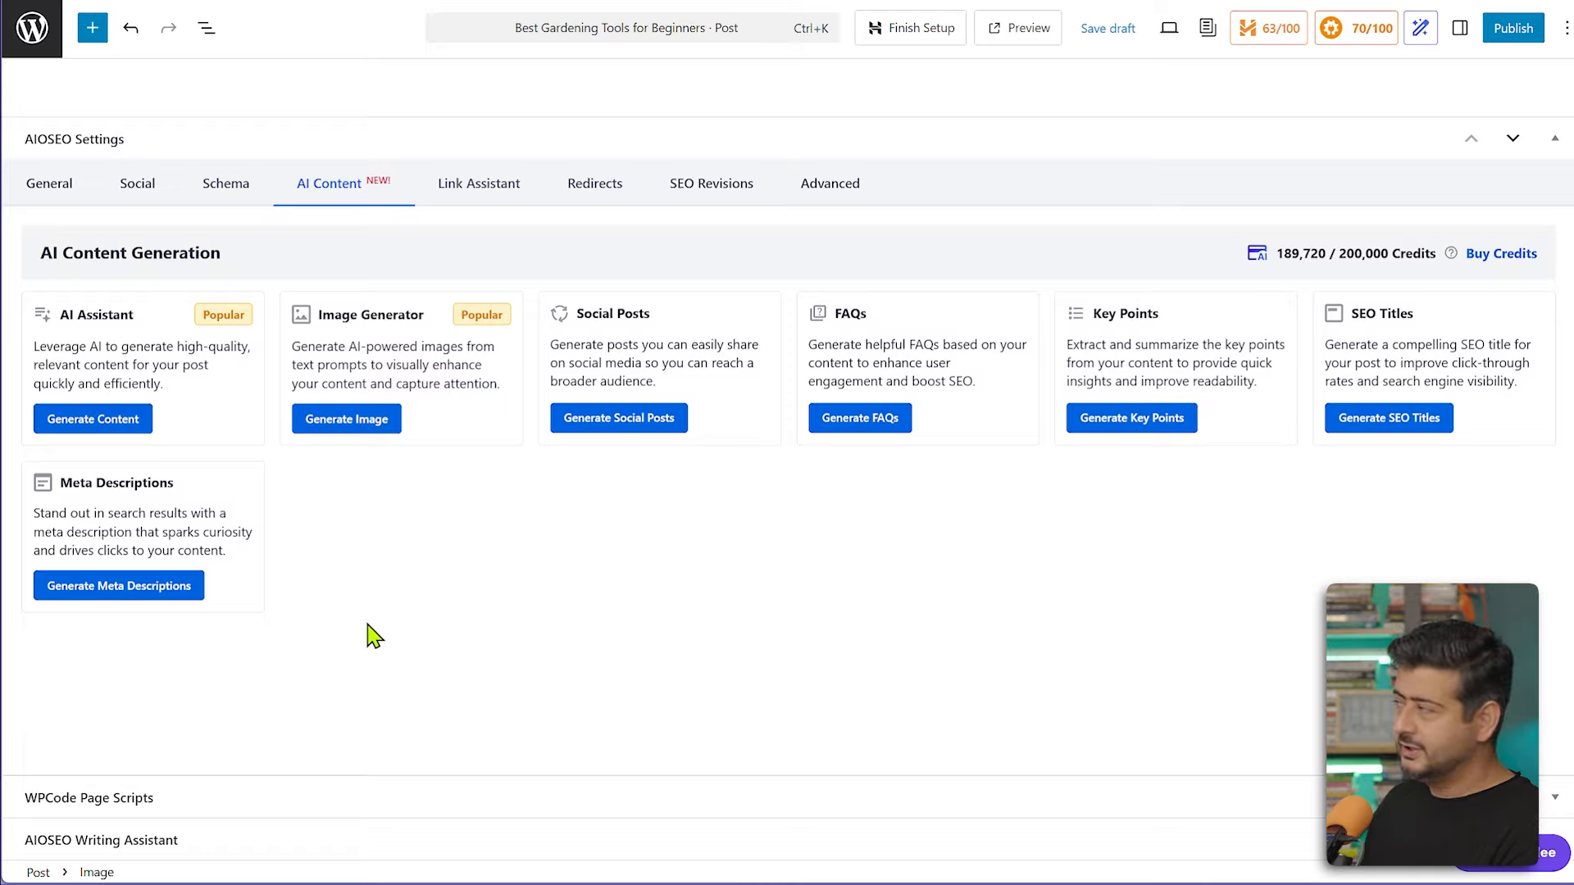
Add an AI Assistant block below the last FAQ answer and generate a friendly 150-200 word conclusion with short sentences and no em dashes
{"action": "scroll", "coordinate": [558, 406], "scroll_direction": "up", "scroll_amount": 10}
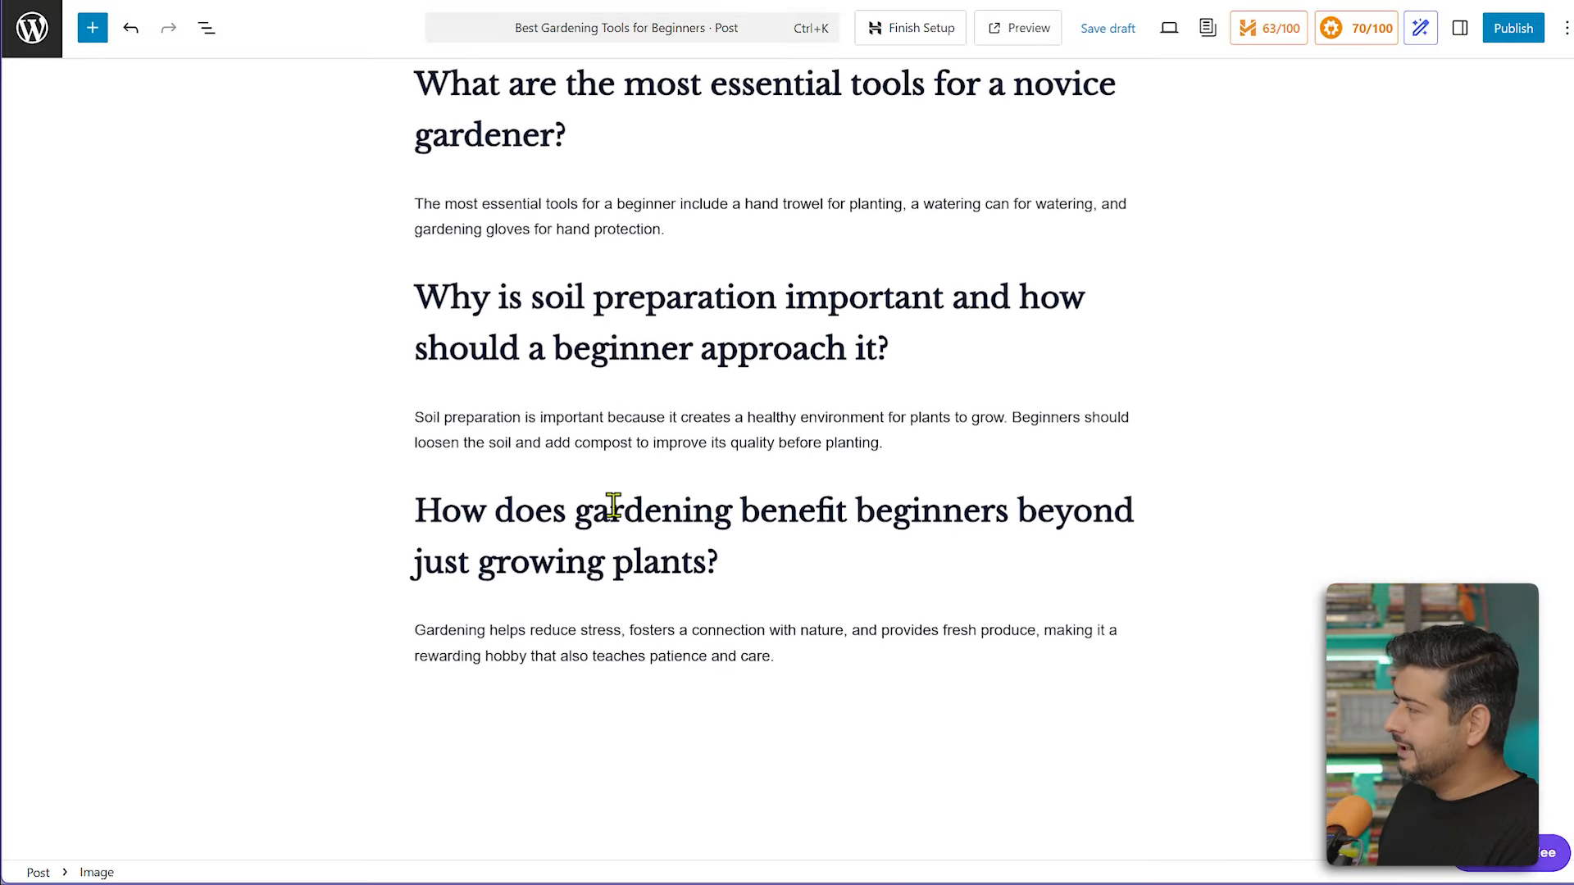
{"action": "scroll", "coordinate": [615, 508], "scroll_direction": "down", "scroll_amount": 4}
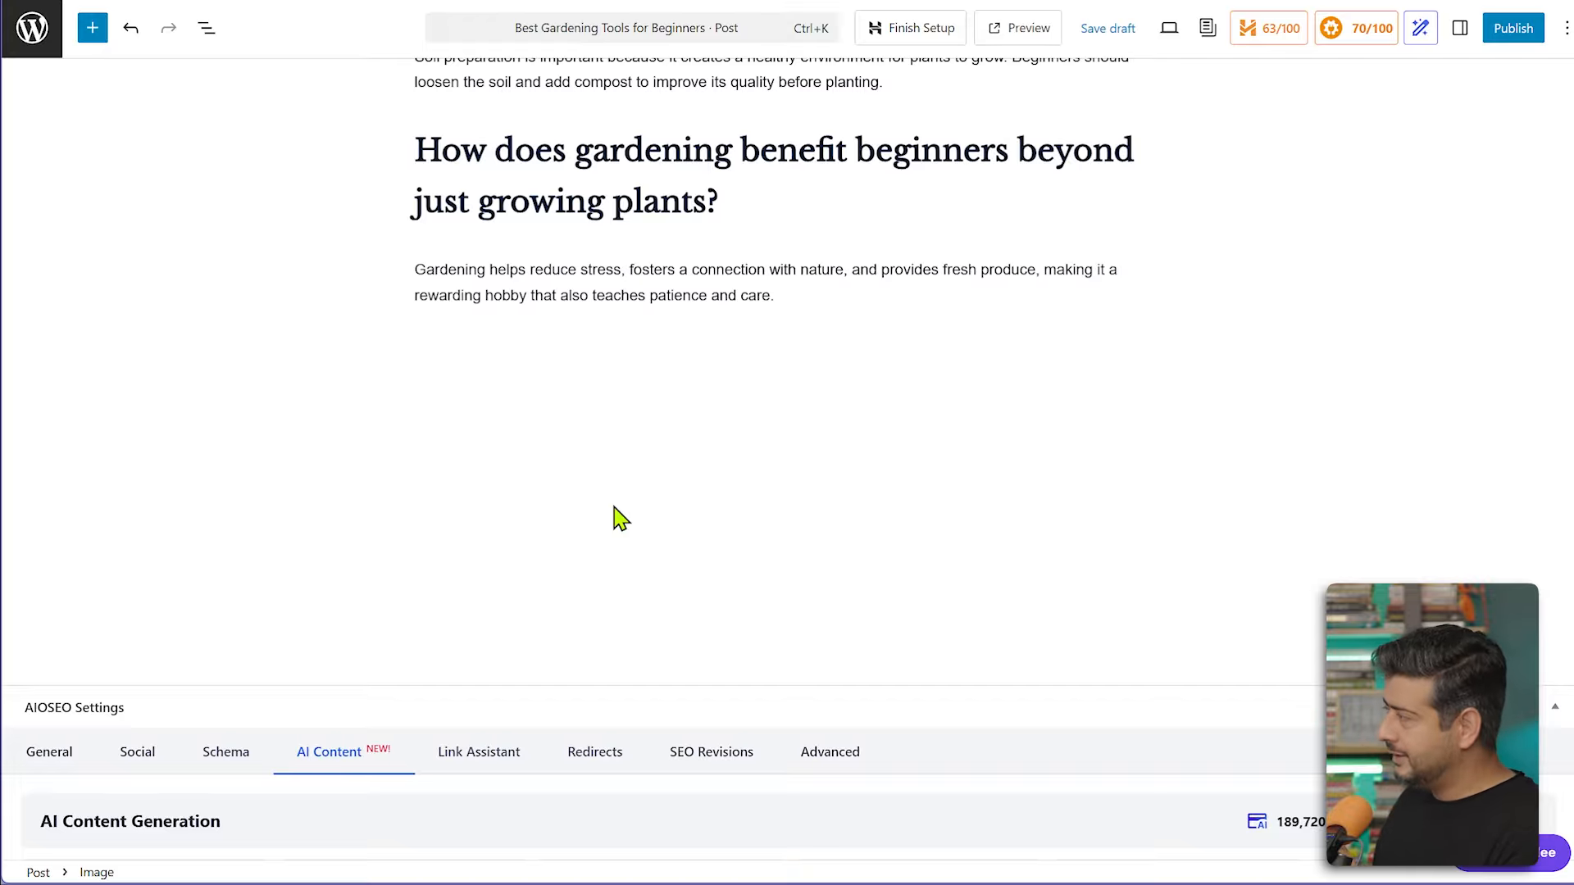
{"action": "left_click", "coordinate": [574, 435]}
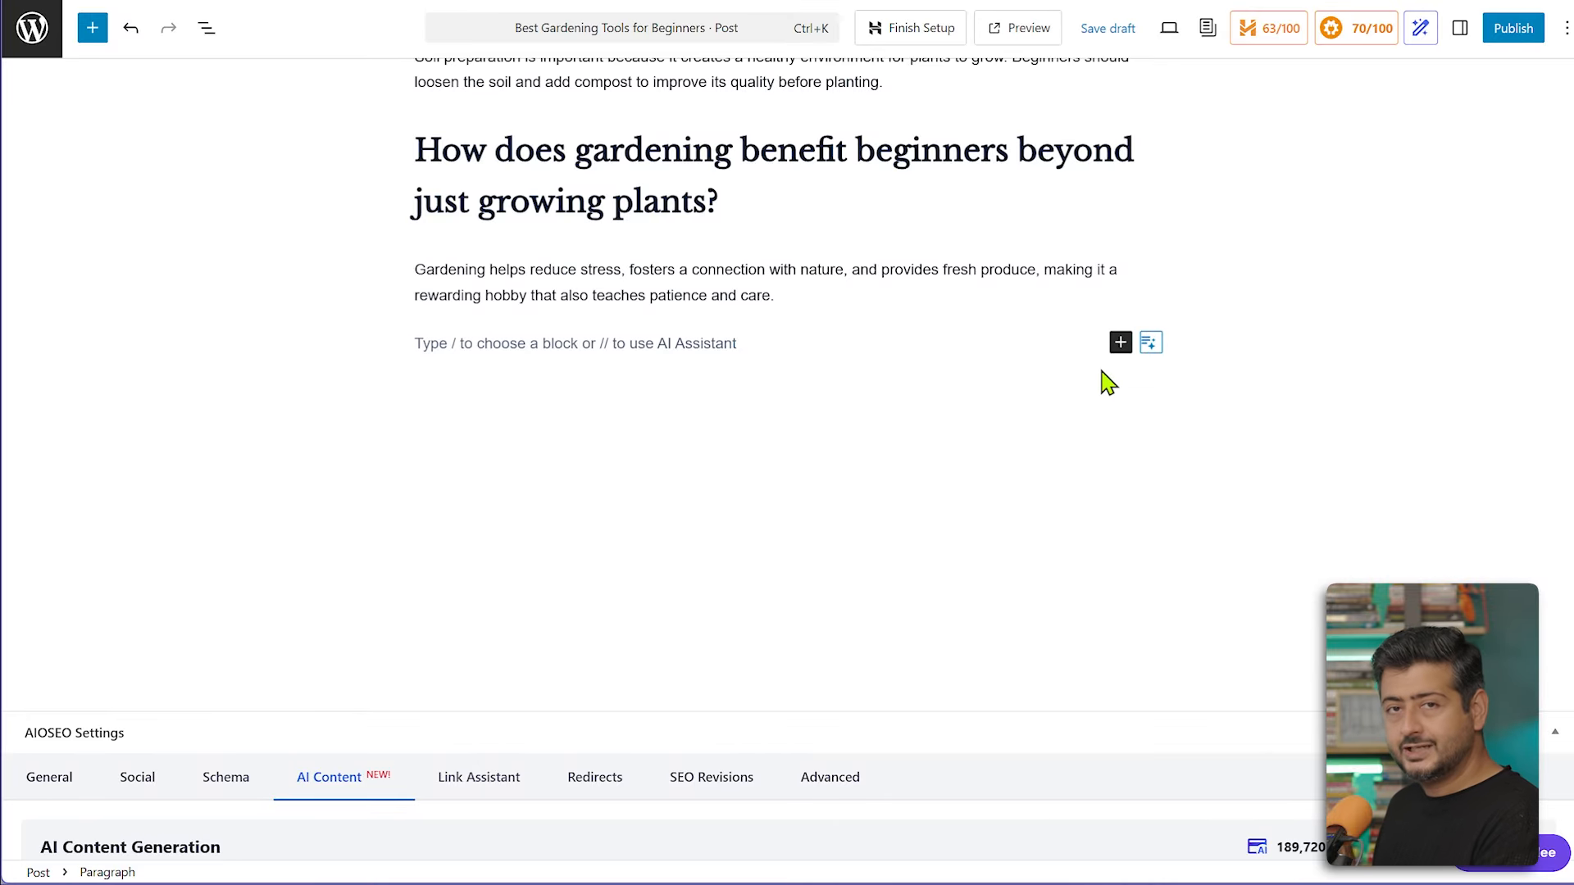
{"action": "scroll", "coordinate": [597, 370], "scroll_direction": "down", "scroll_amount": 1}
{"action": "scroll", "coordinate": [597, 369], "scroll_direction": "down", "scroll_amount": 7}
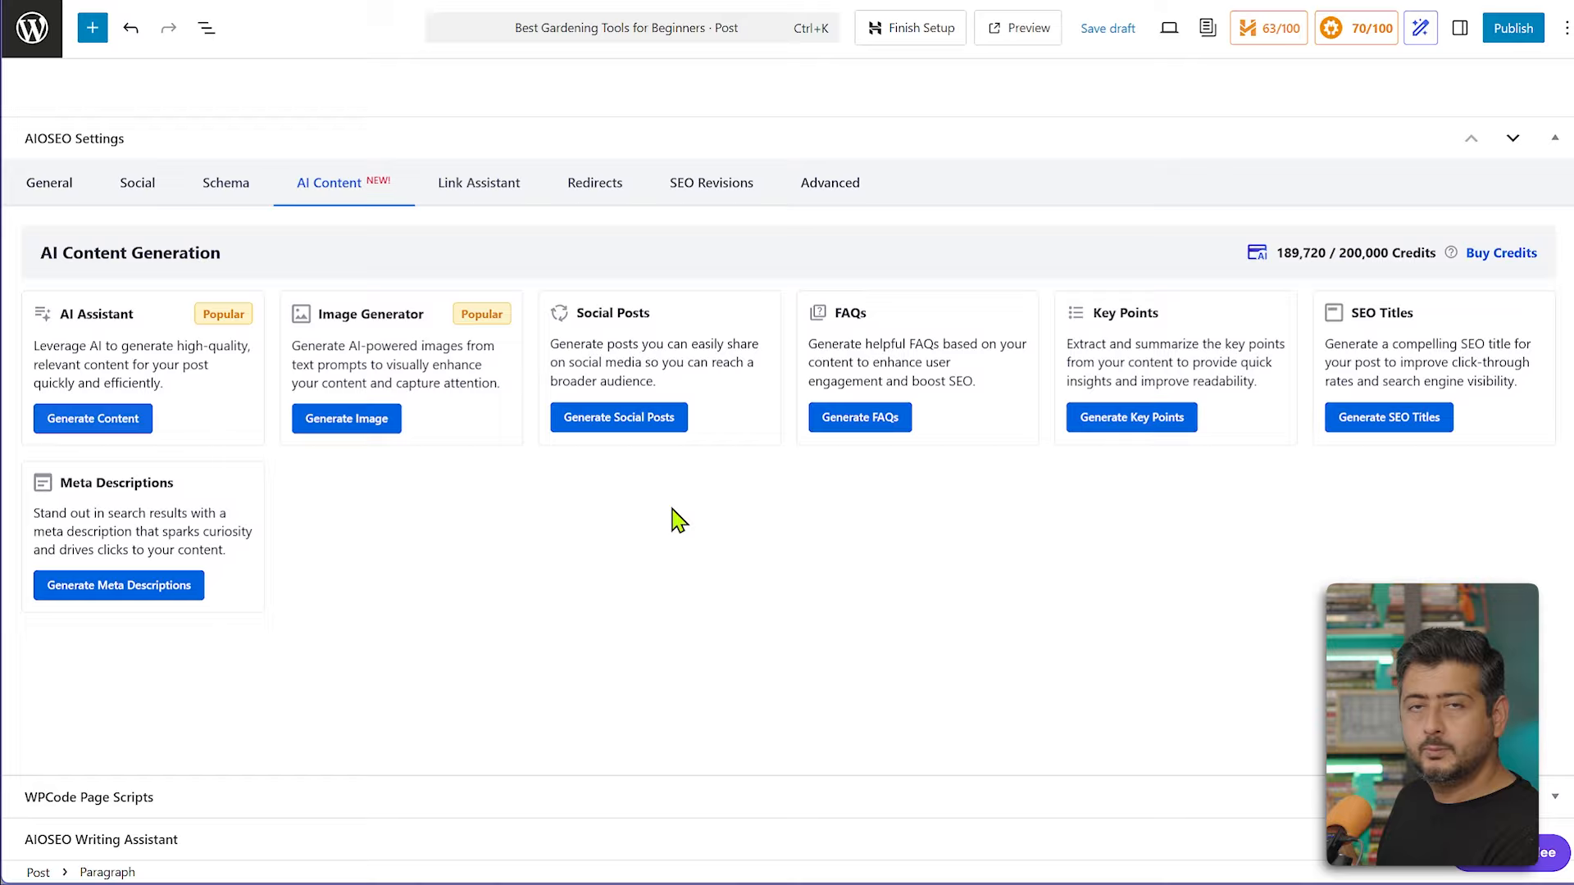
{"action": "scroll", "coordinate": [675, 520], "scroll_direction": "up", "scroll_amount": 6}
{"action": "left_click", "coordinate": [1151, 222]}
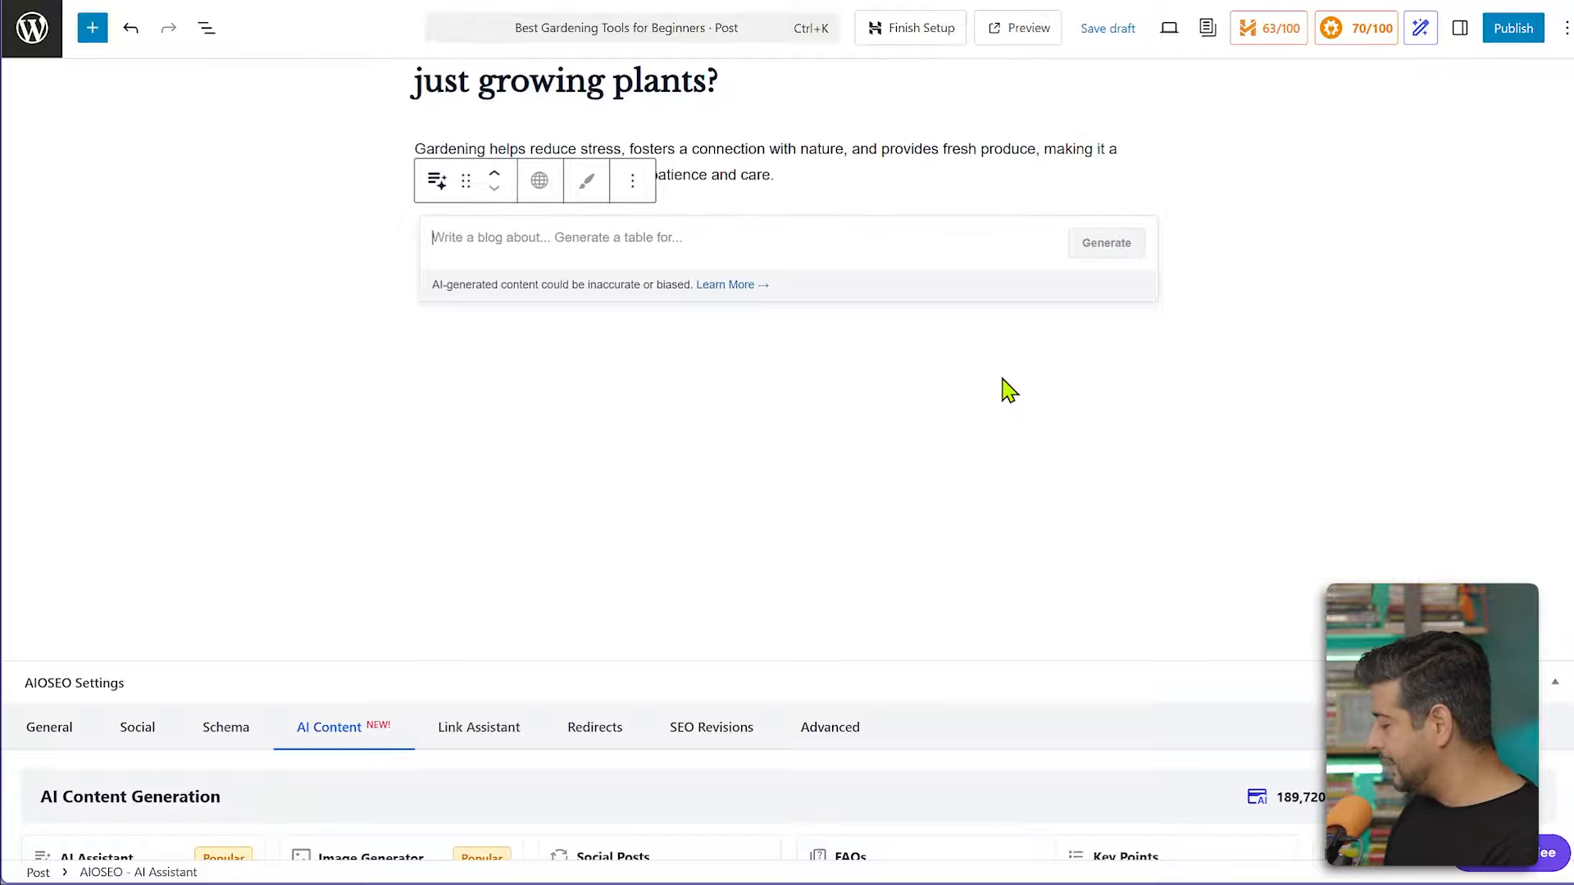
{"action": "type", "text": "Write a 150-200 word conclusion for this blog post in a friendly tone. Use short sentences and no em dashes."}
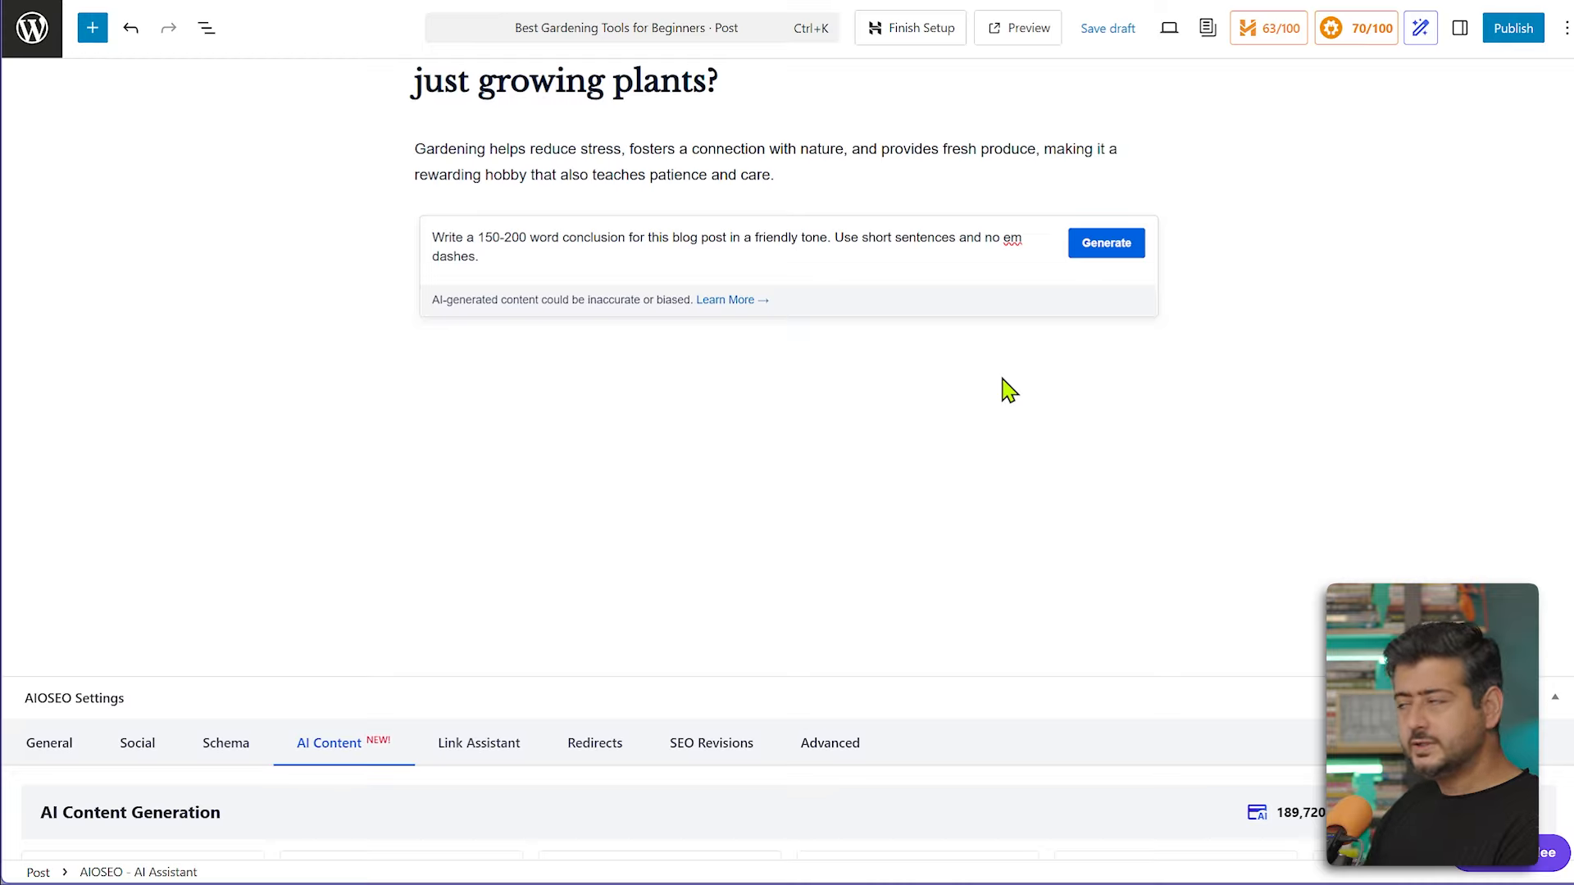
{"action": "left_click", "coordinate": [1093, 250]}
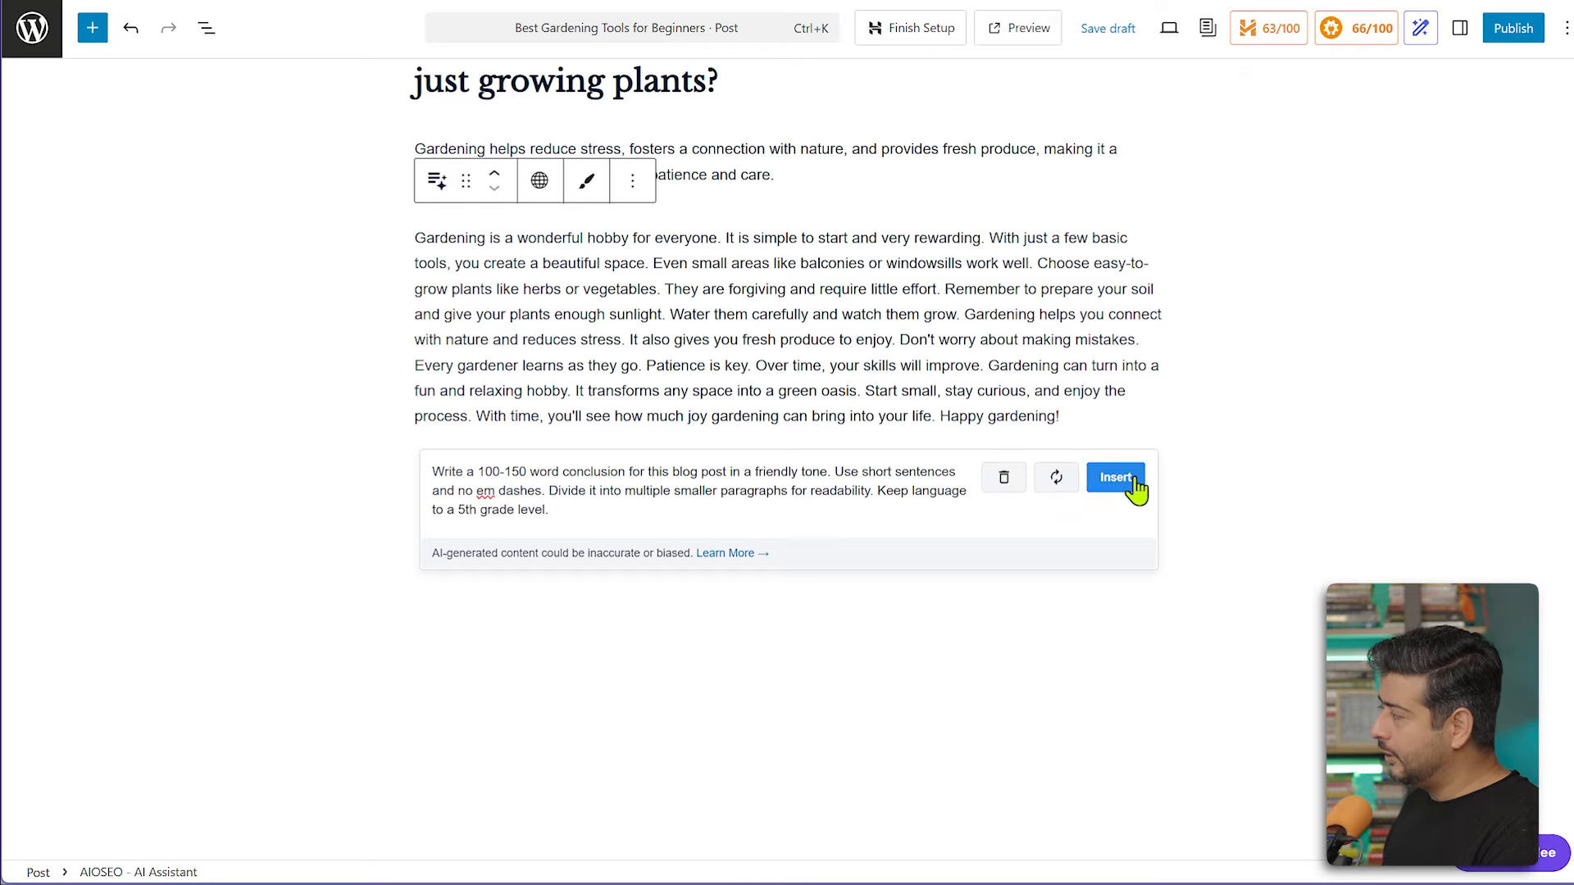
Regenerate the AI-written conclusion and insert it into the post
{"action": "left_click", "coordinate": [1057, 482]}
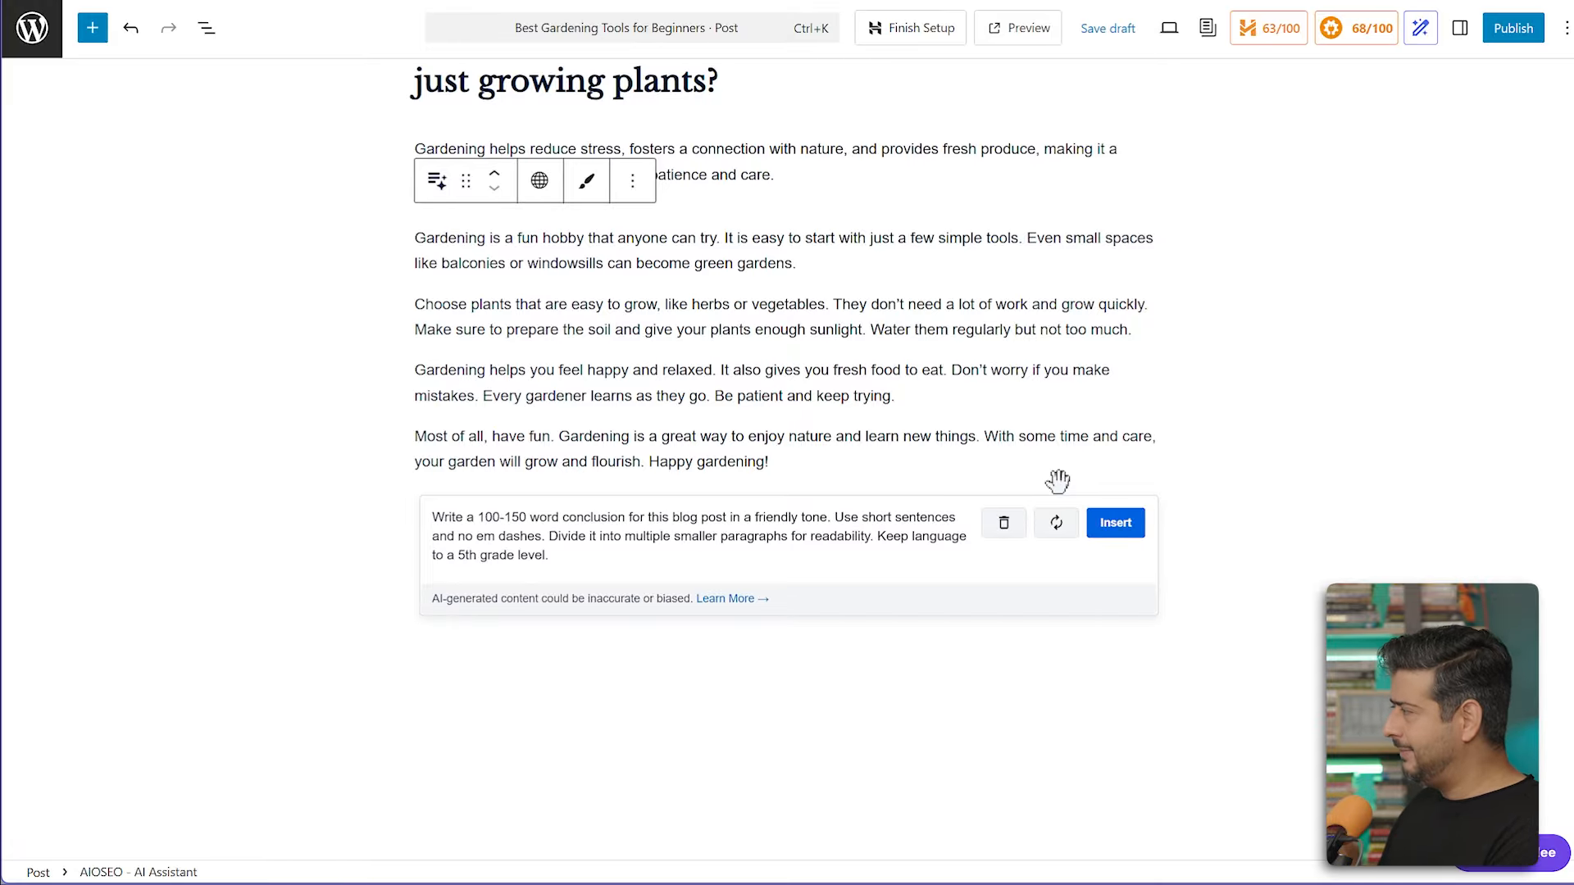
{"action": "left_click", "coordinate": [1117, 529]}
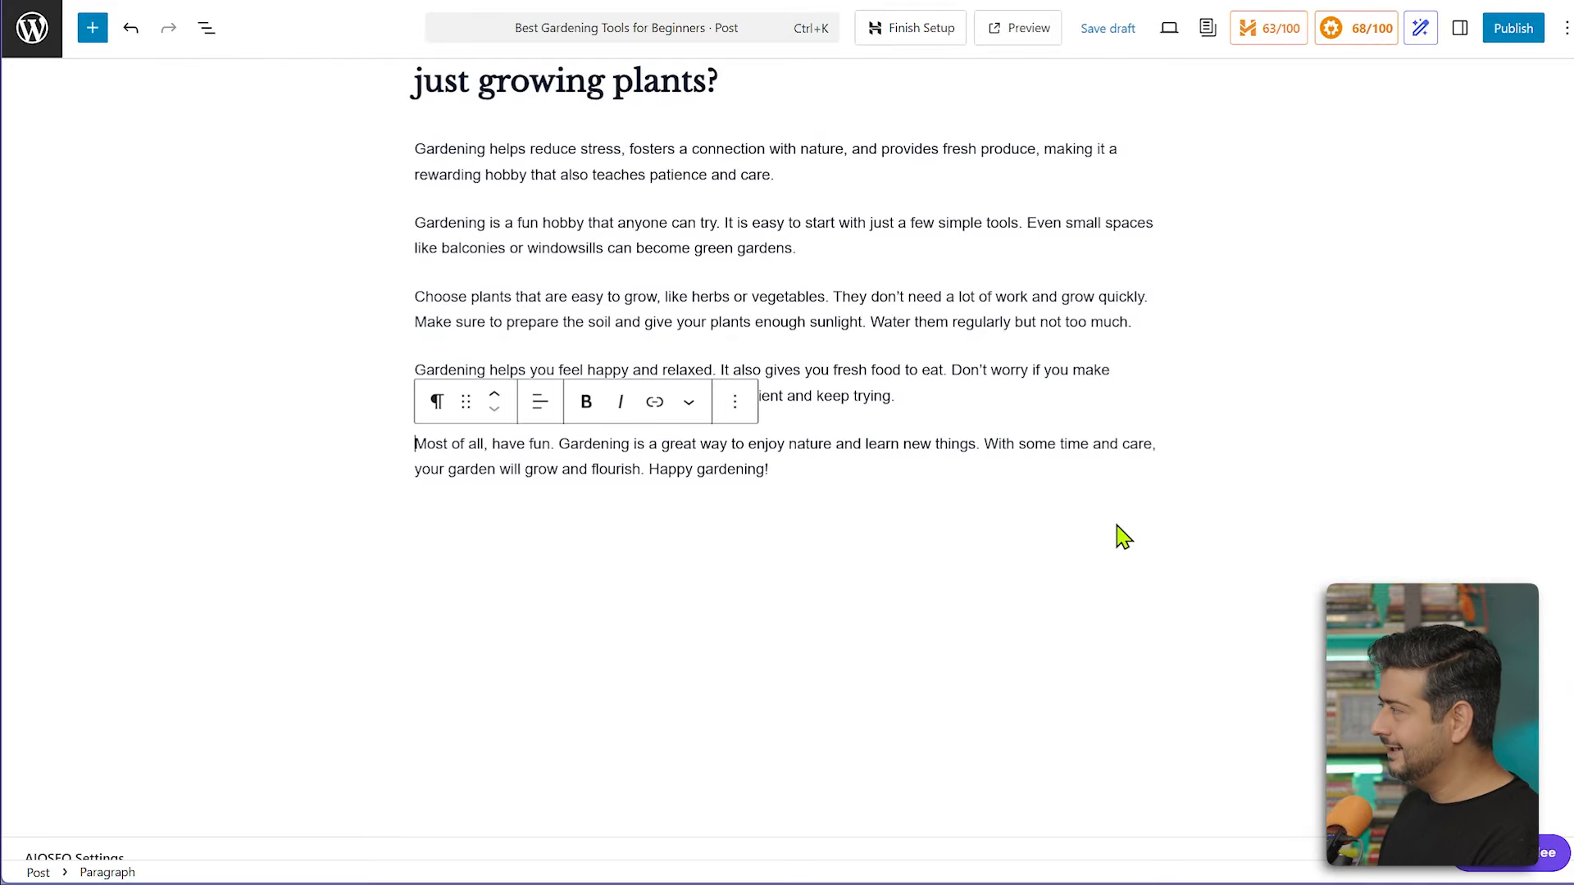
Replace the last FAQ question heading with the text "Conclusion"
{"action": "left_click", "coordinate": [747, 80]}
{"action": "key", "text": "ctrl+a"}
{"action": "key", "text": "BackSpace"}
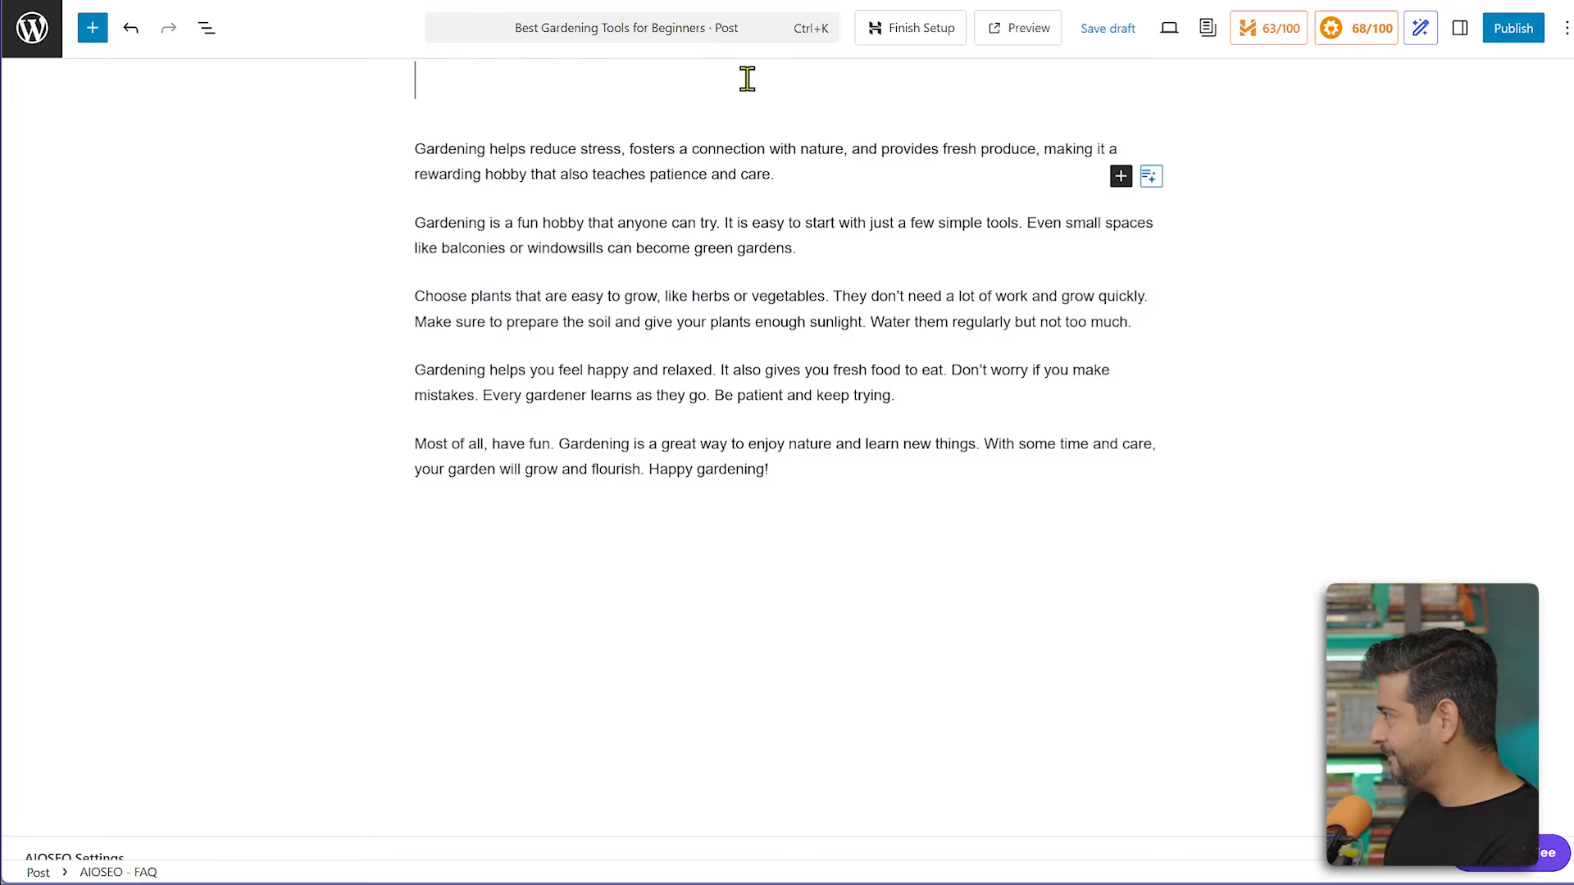
{"action": "type", "text": "Conclusion"}
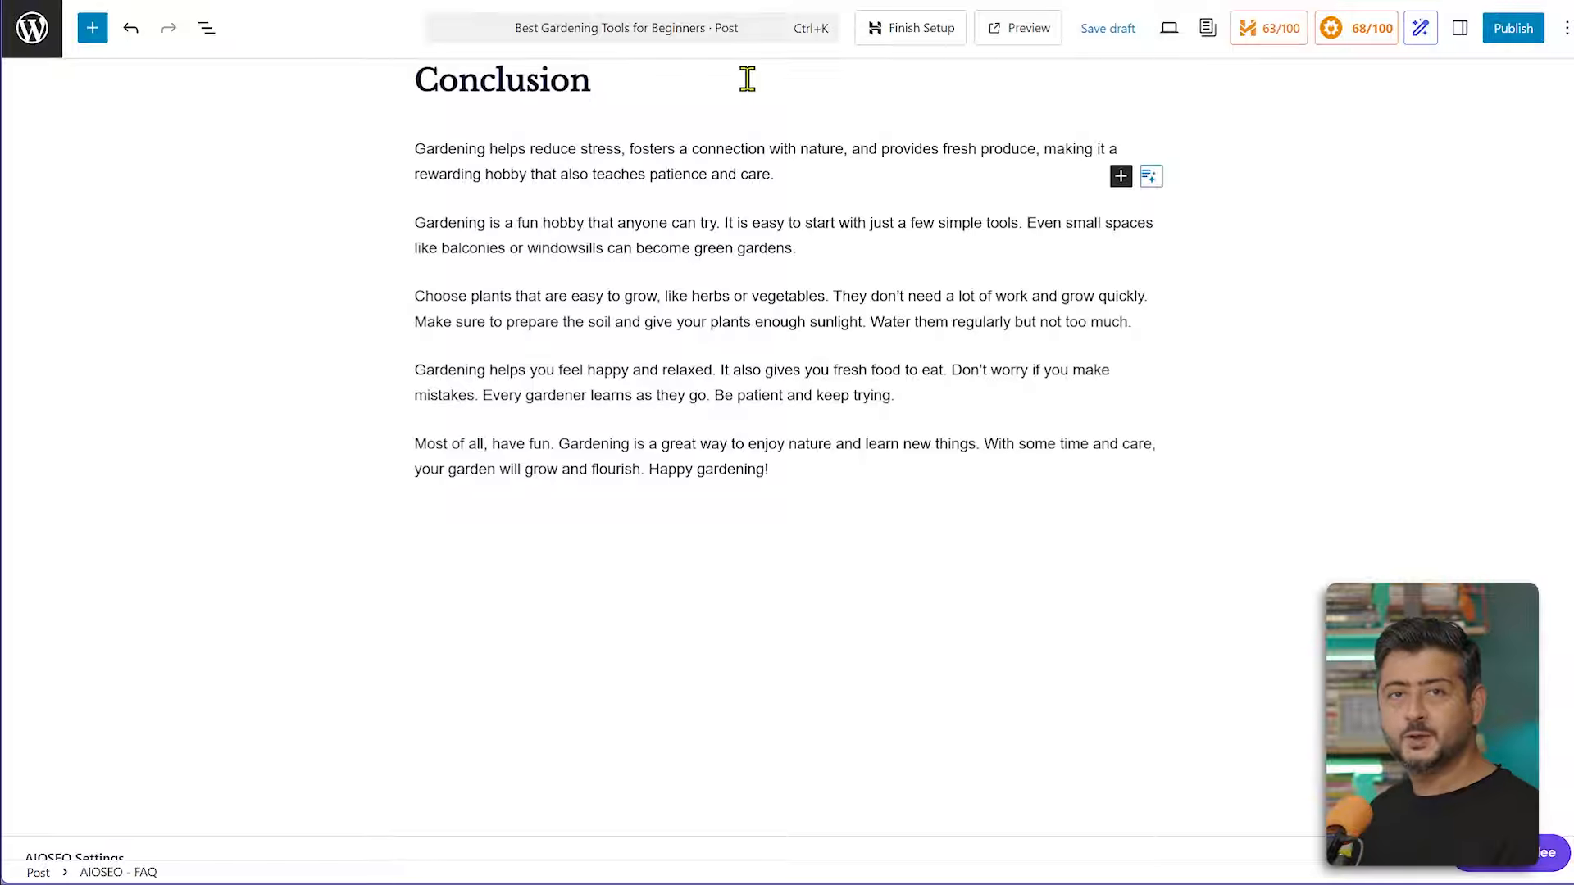
Open the AI social posts generator for this post and set the tone to Friendly
{"action": "scroll", "coordinate": [693, 259], "scroll_direction": "down", "scroll_amount": 3}
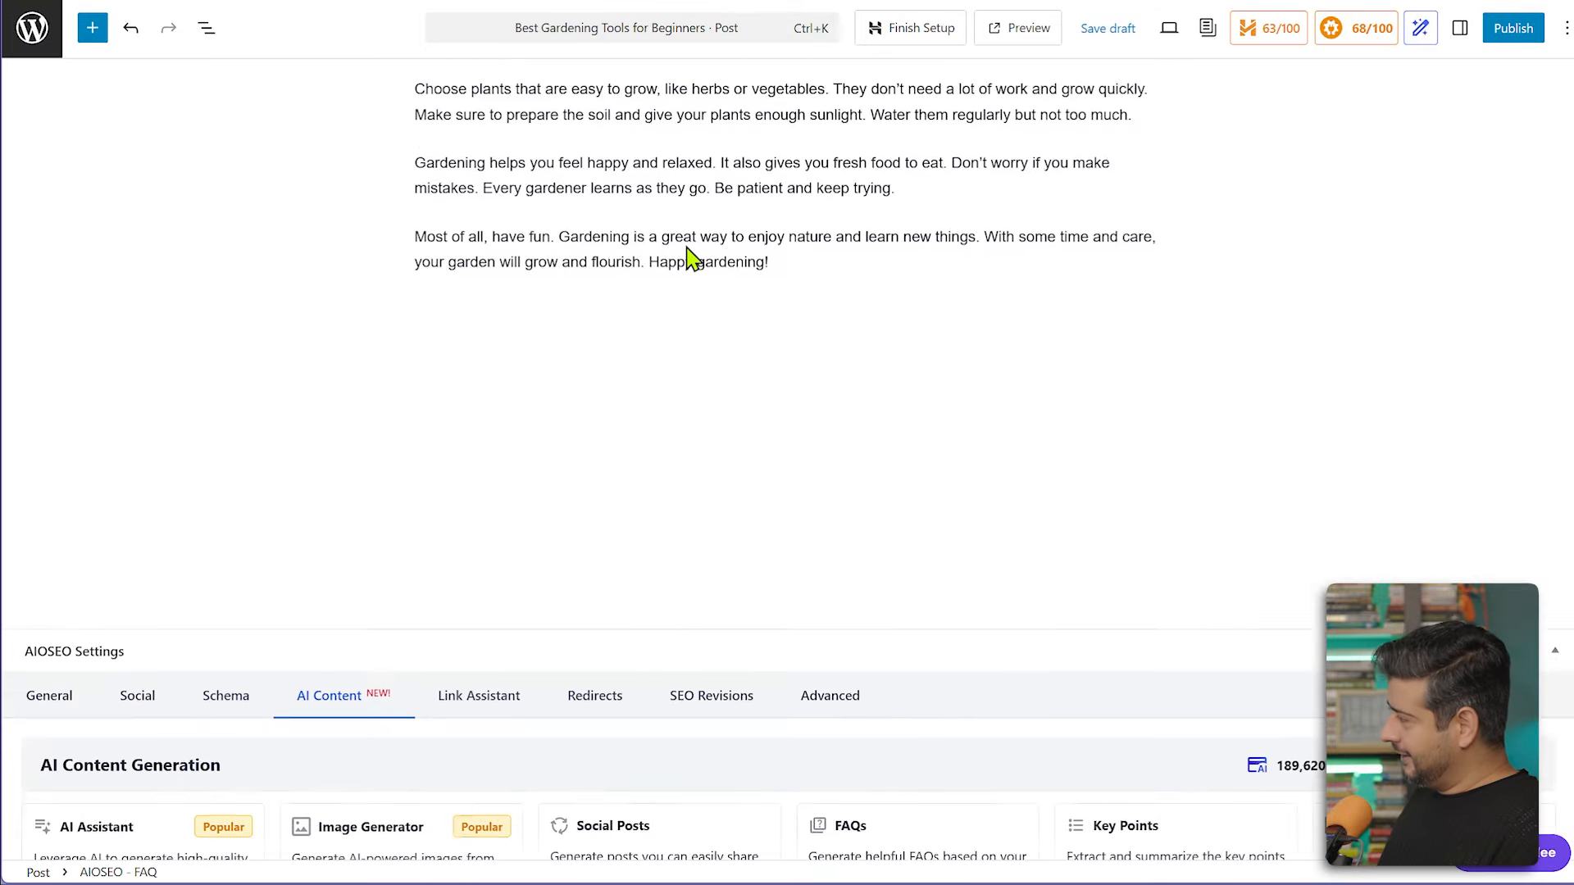
{"action": "scroll", "coordinate": [693, 258], "scroll_direction": "down", "scroll_amount": 5}
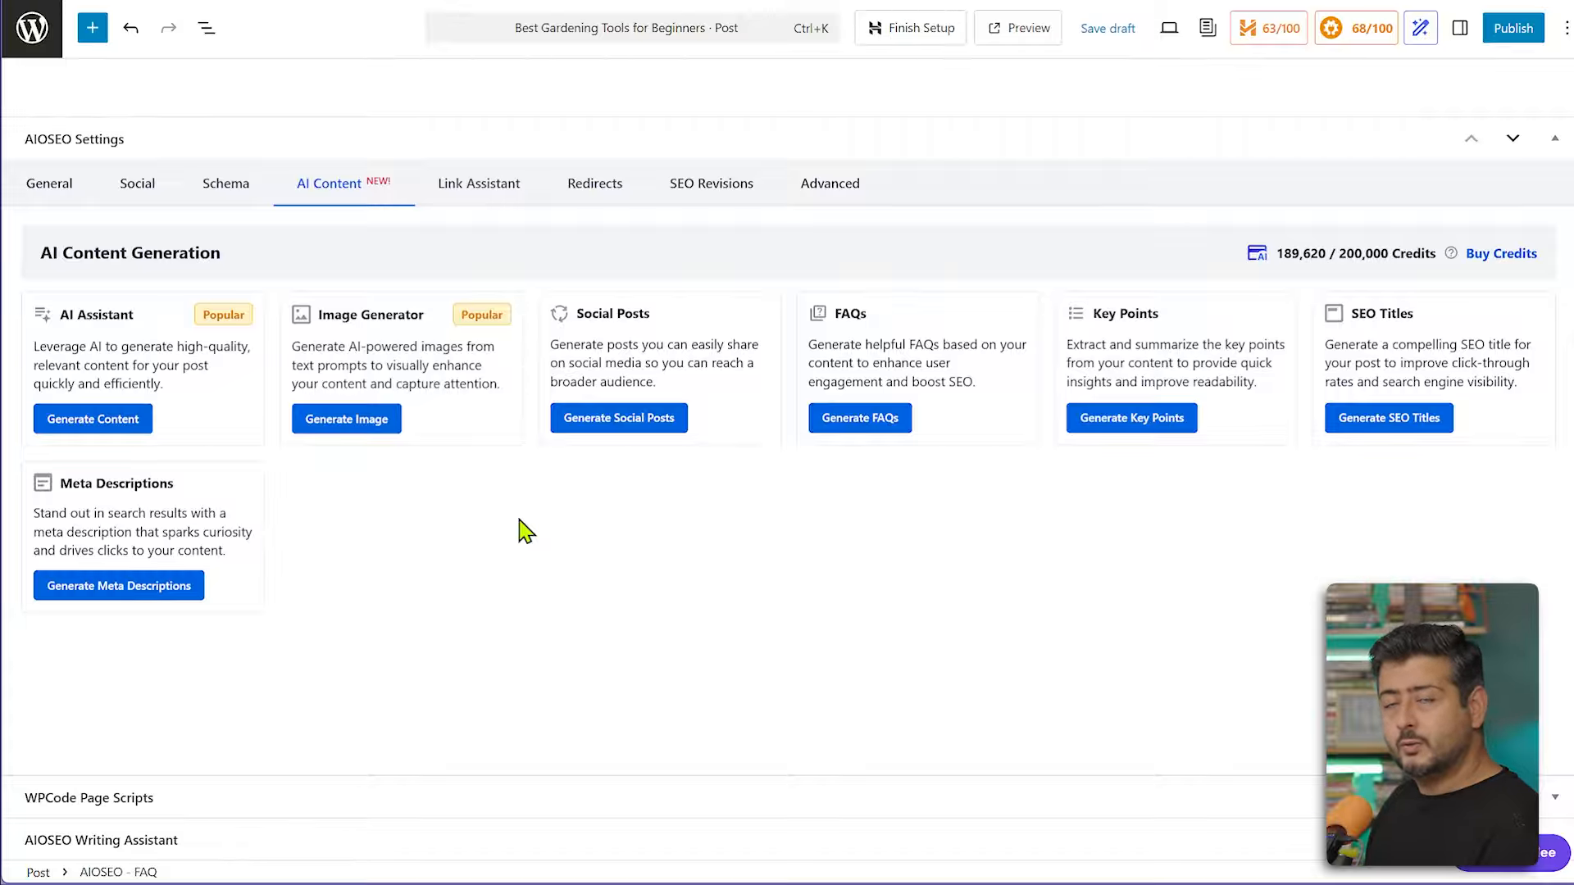
{"action": "left_click", "coordinate": [639, 434]}
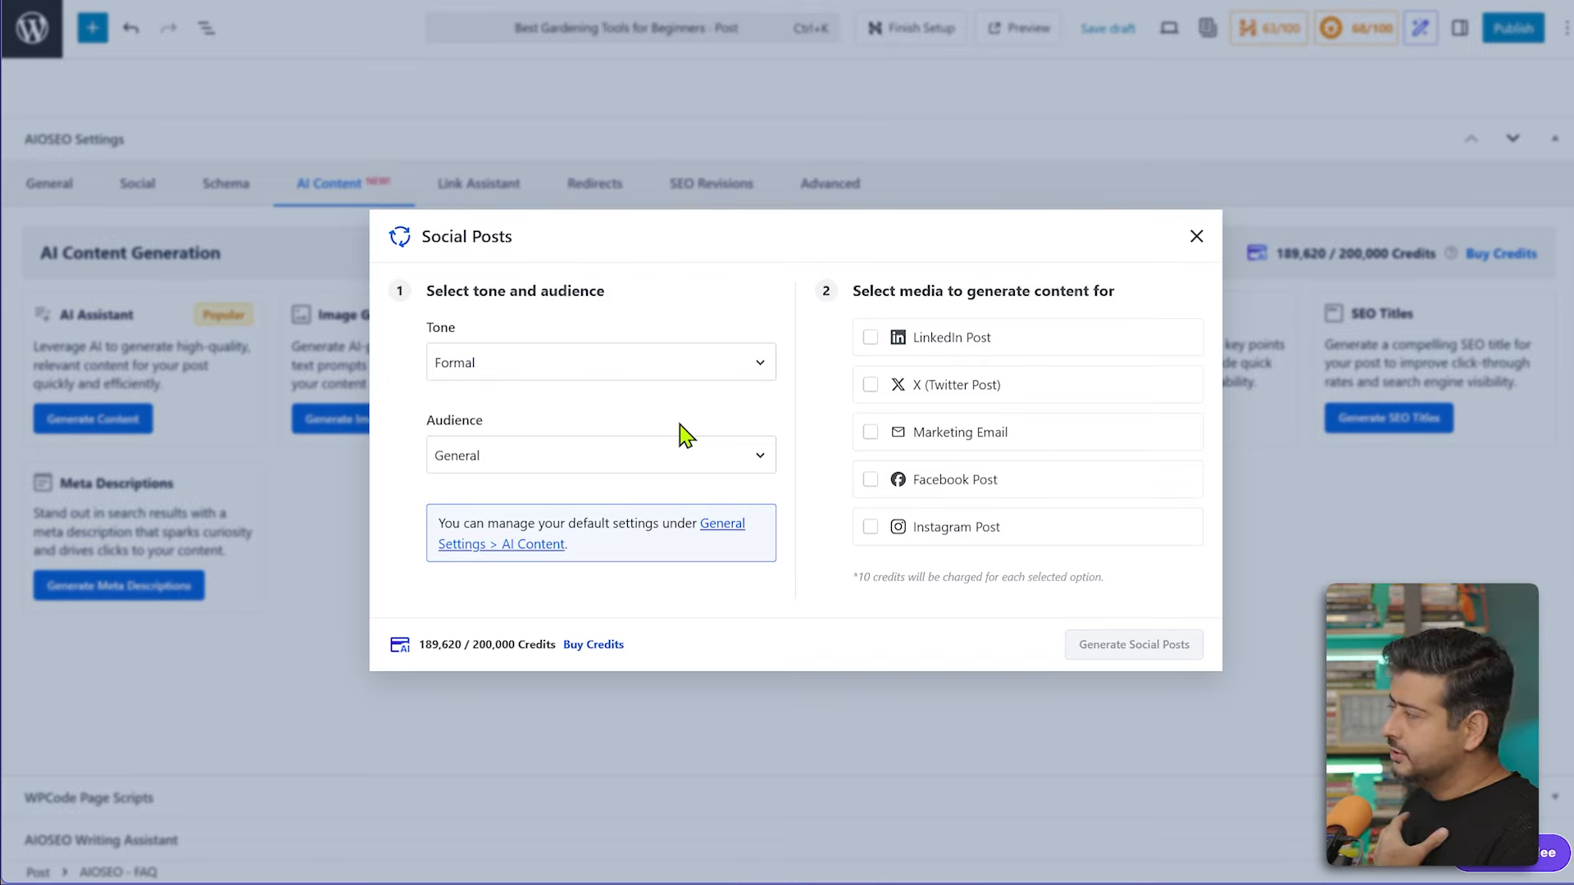
{"action": "left_click", "coordinate": [748, 377]}
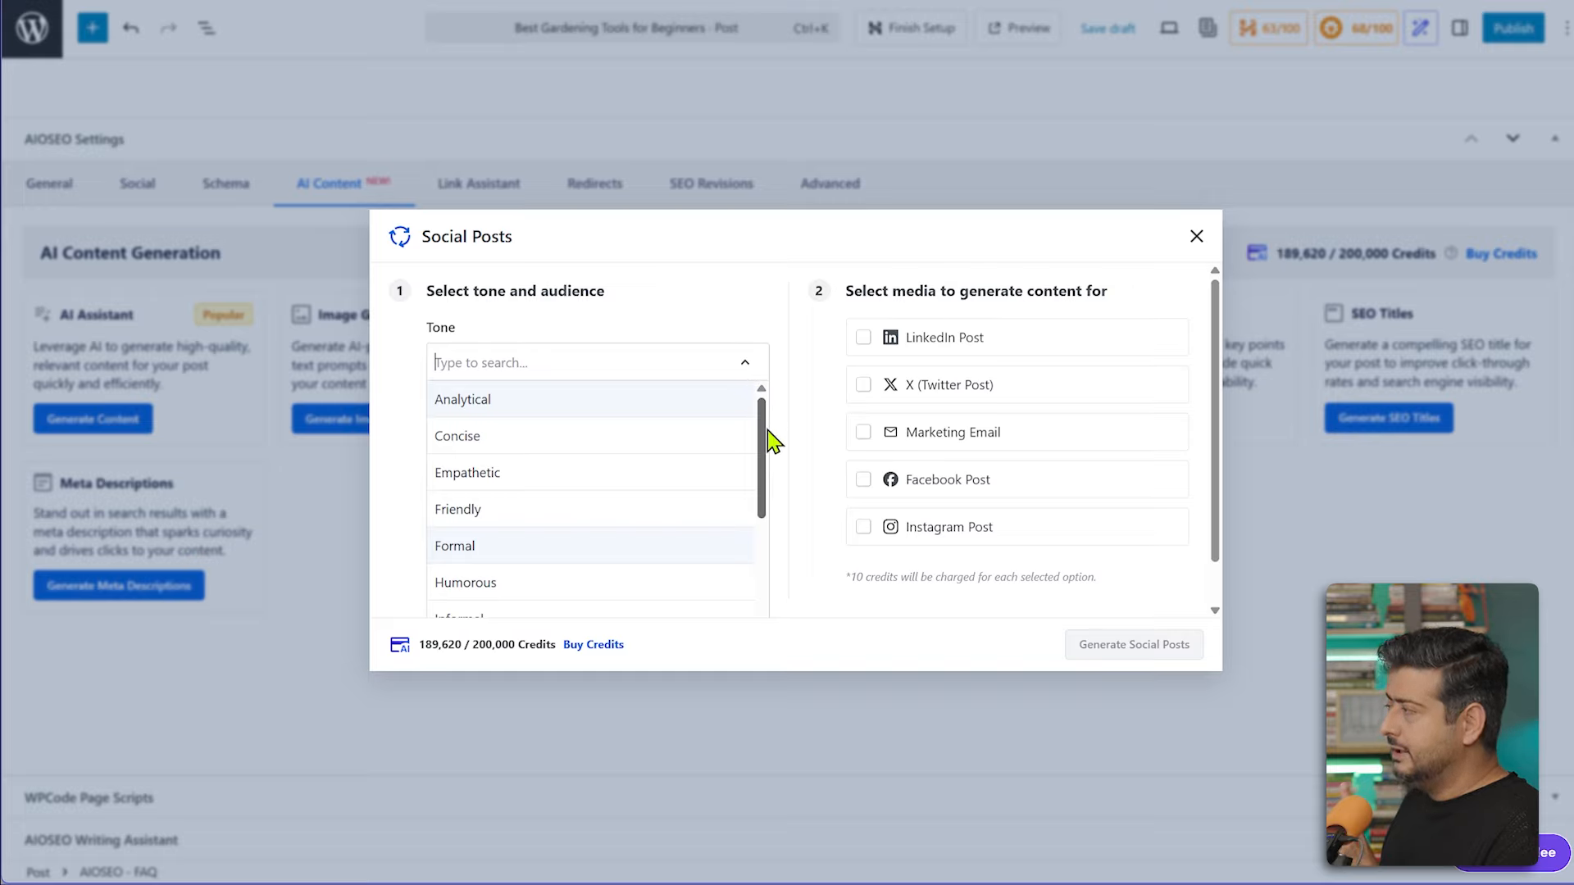
{"action": "left_click_drag", "start_coordinate": [760, 428], "coordinate": [758, 430]}
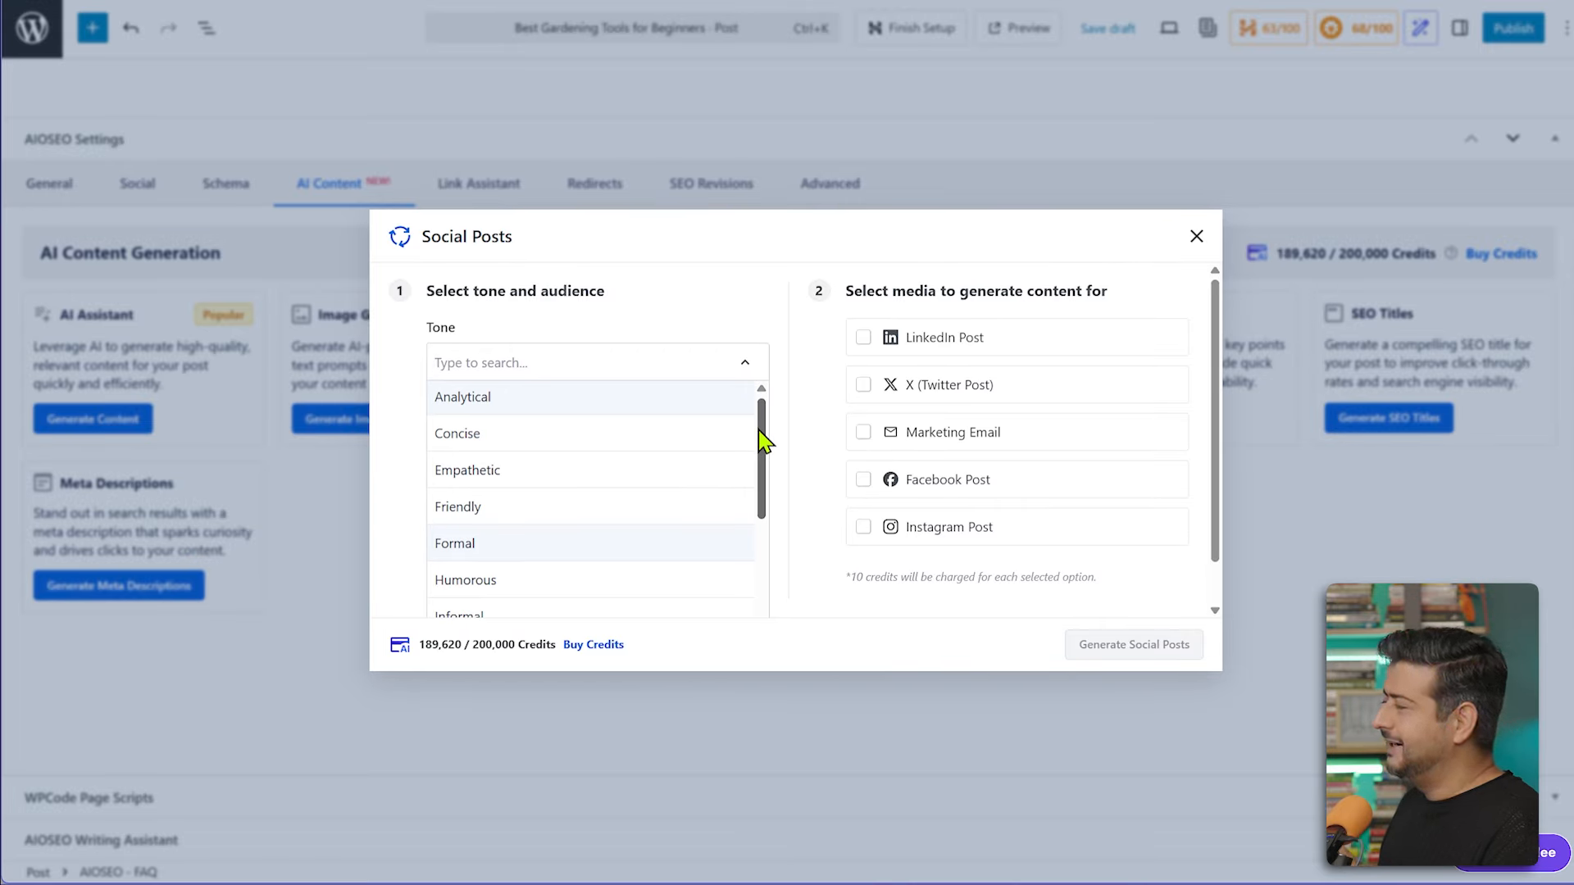
{"action": "scroll", "coordinate": [758, 459], "scroll_direction": "down", "scroll_amount": 1}
{"action": "left_click_drag", "start_coordinate": [762, 471], "coordinate": [760, 584]}
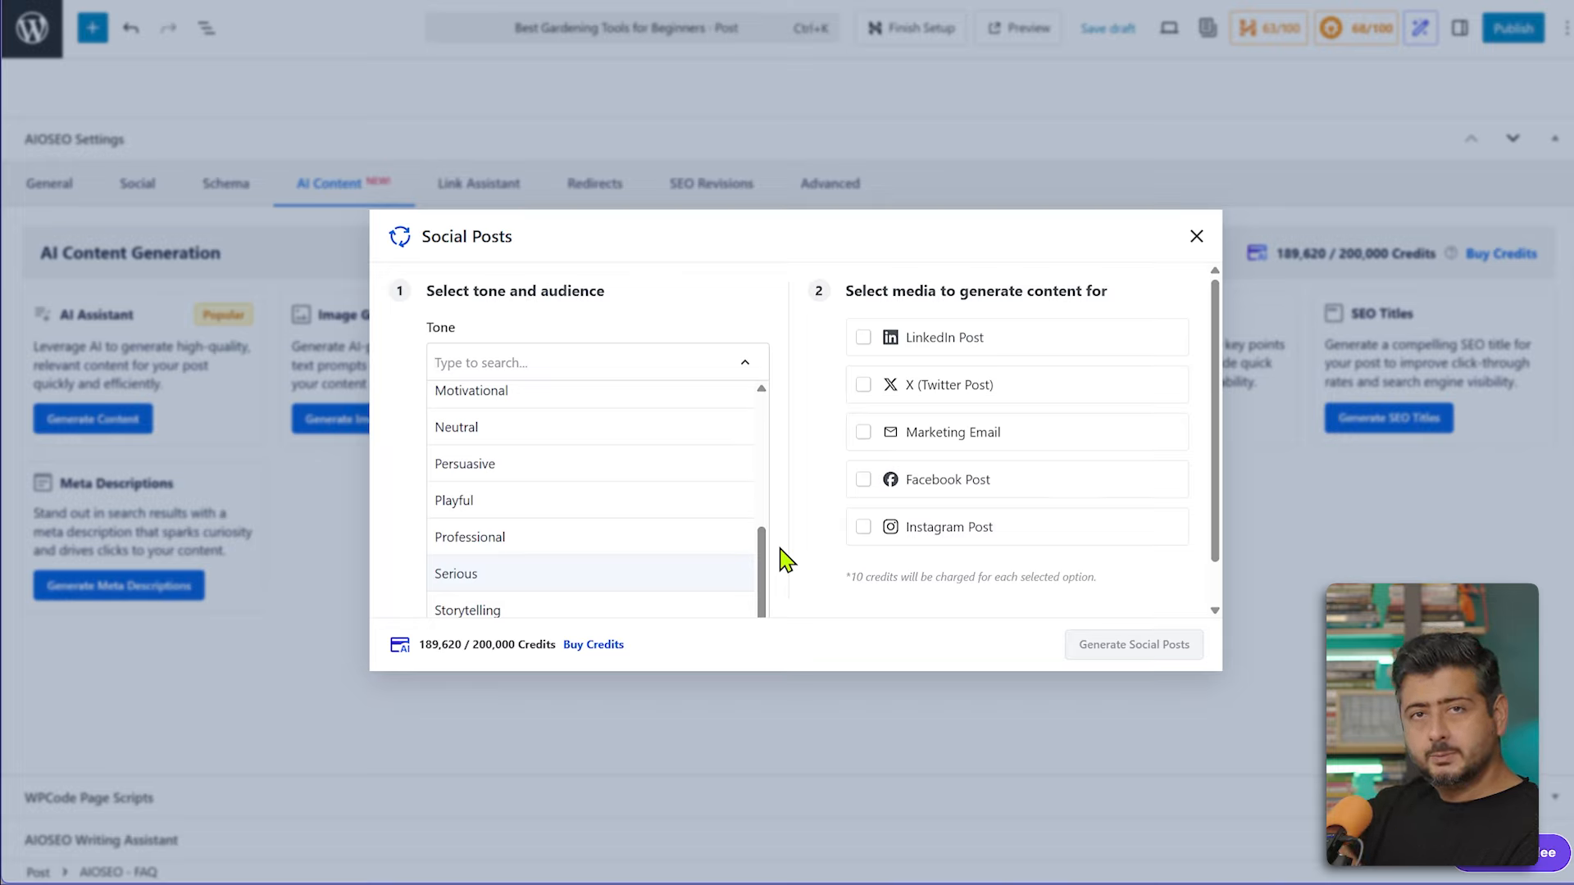
{"action": "scroll", "coordinate": [767, 426], "scroll_direction": "up", "scroll_amount": 4}
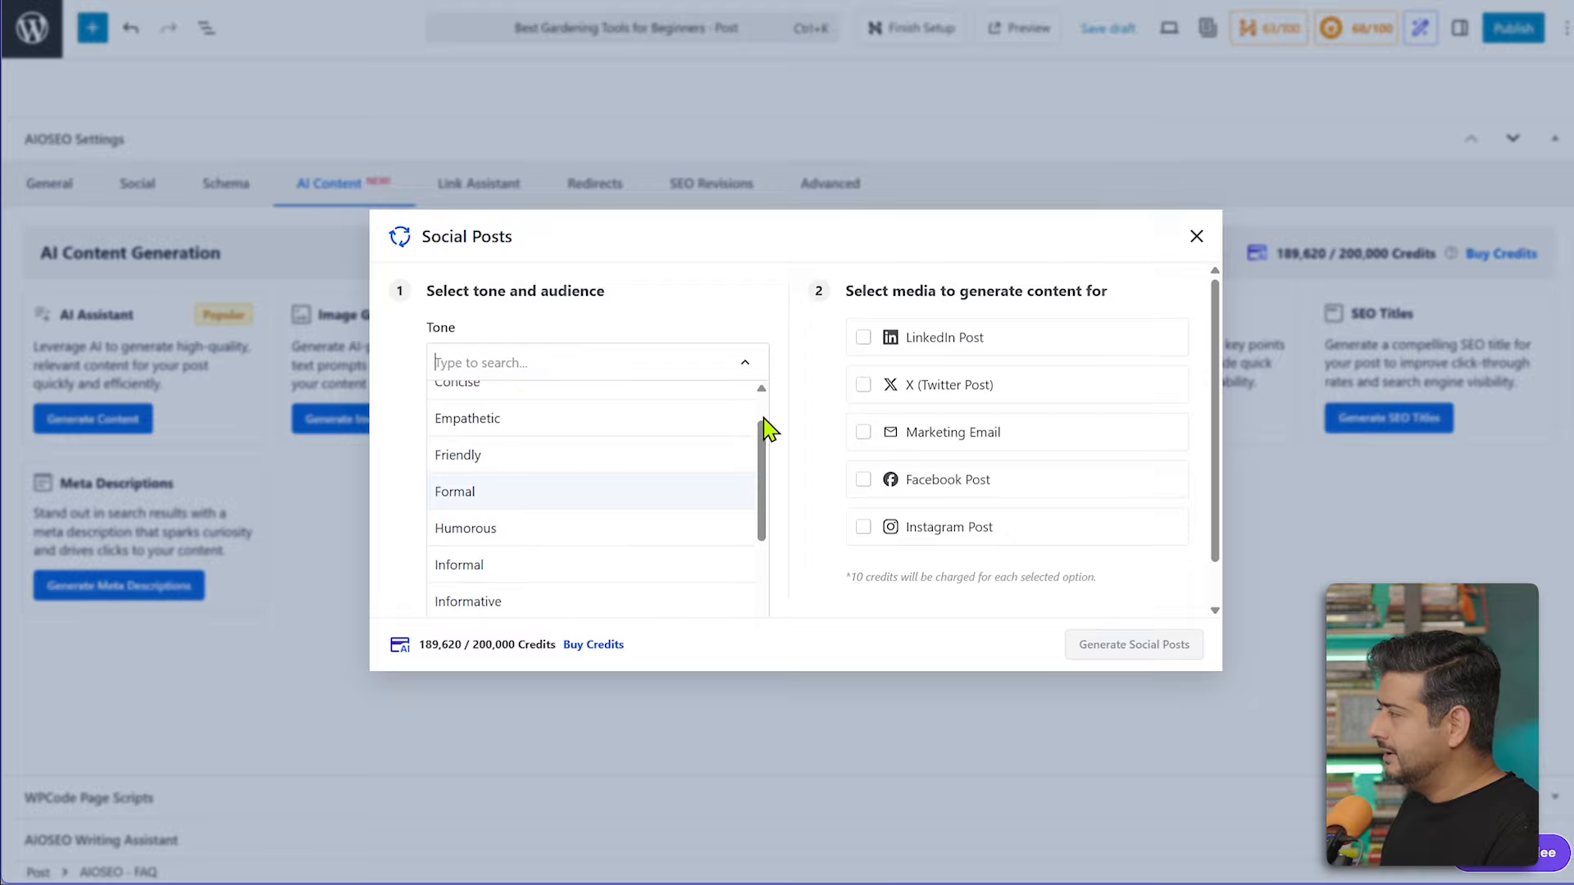
{"action": "left_click_drag", "start_coordinate": [762, 460], "coordinate": [763, 397]}
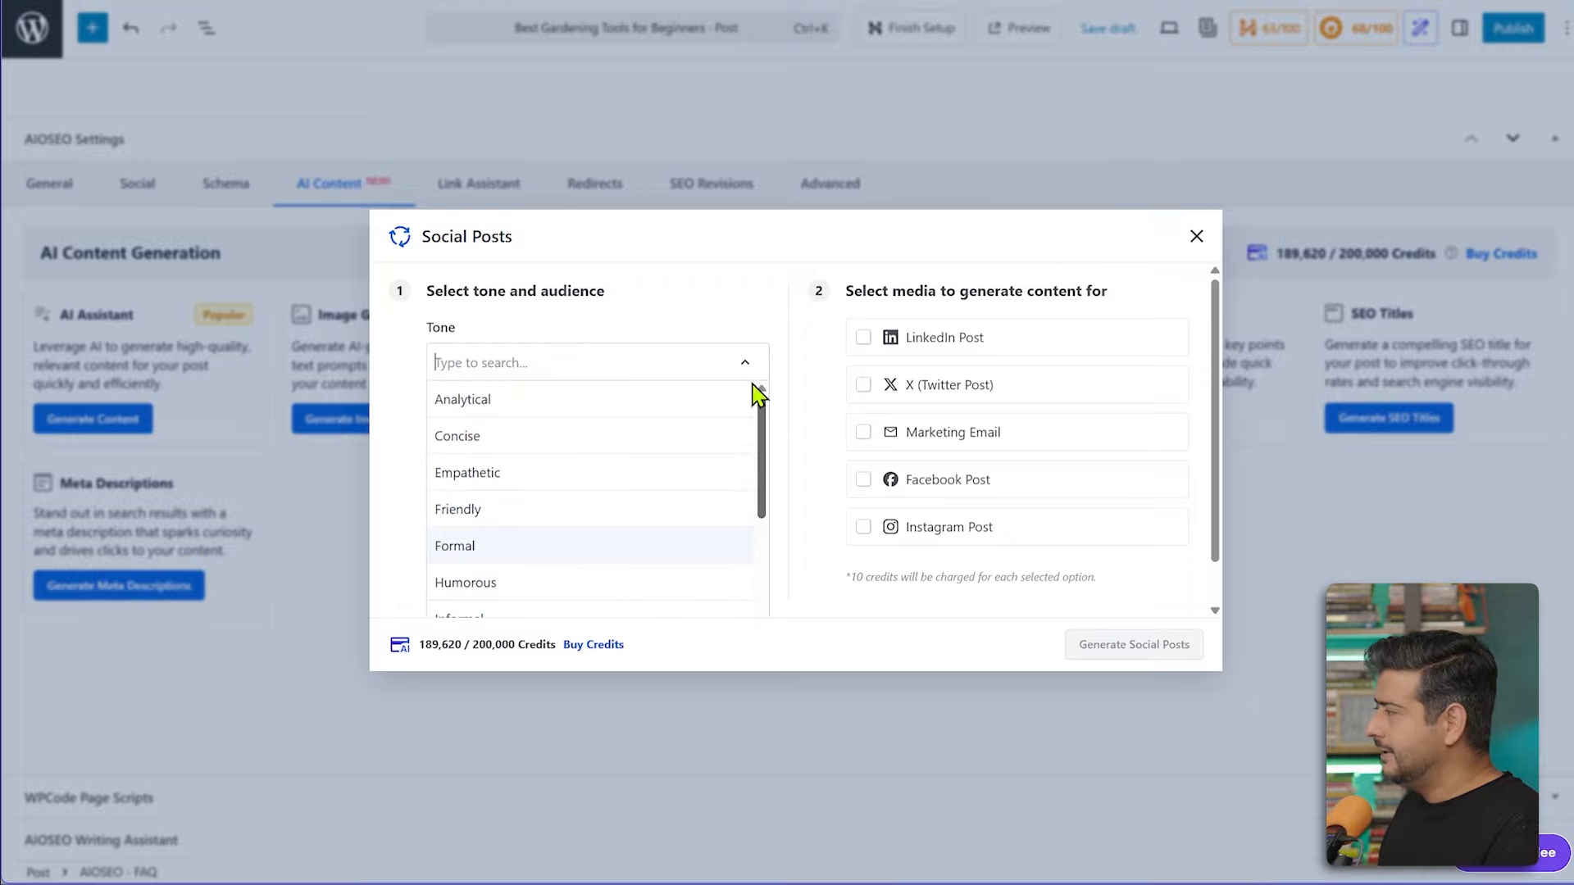
{"action": "left_click", "coordinate": [554, 510]}
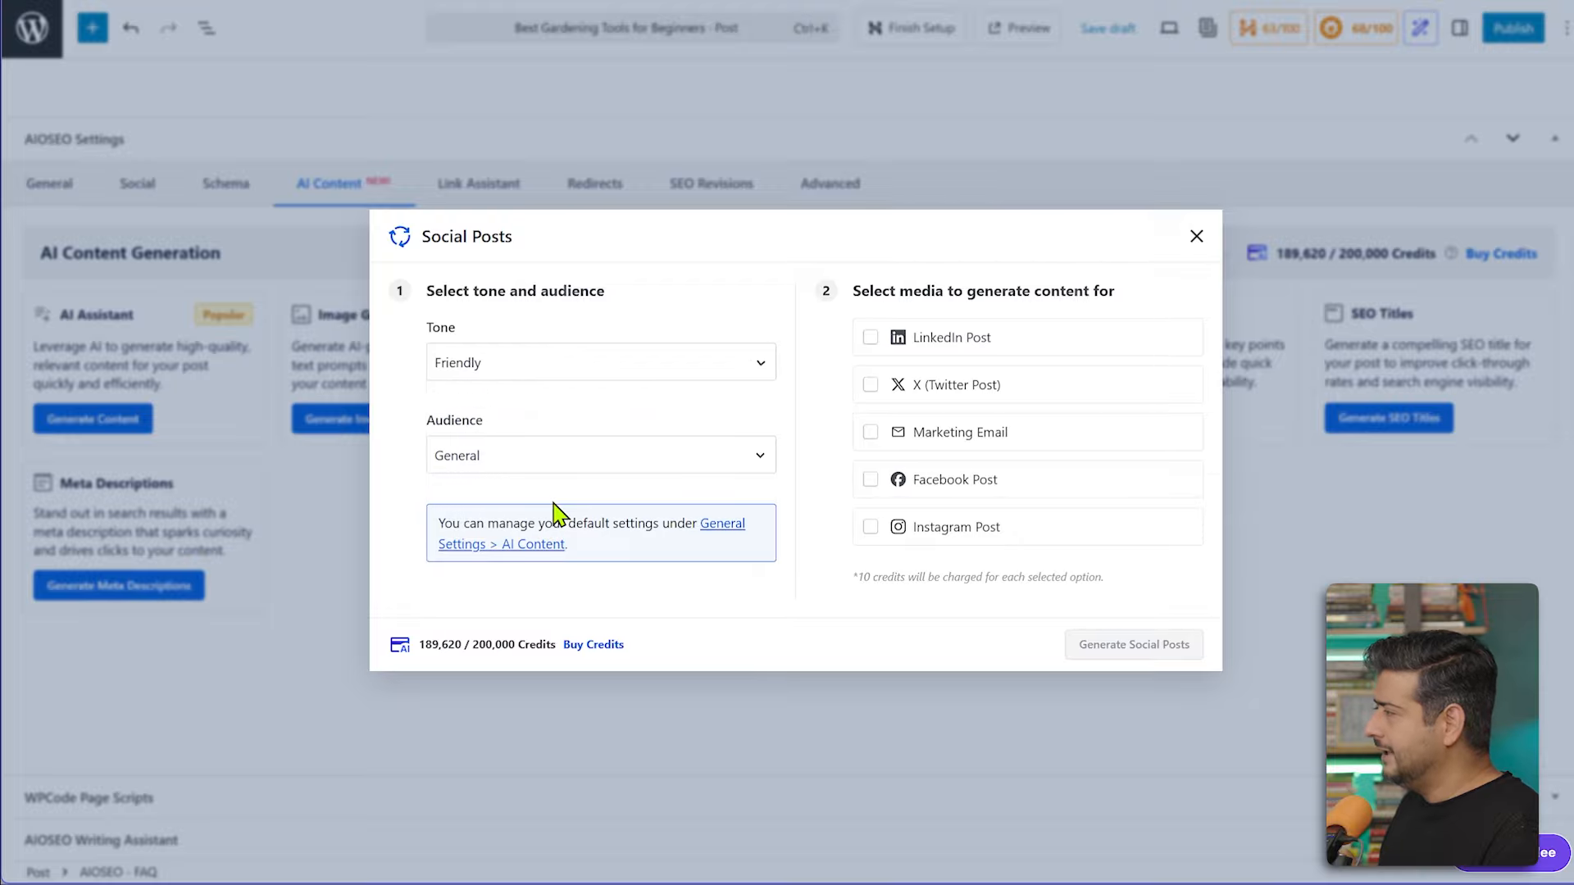
Set the social posts audience to Beginners & Novices
{"action": "left_click", "coordinate": [605, 463]}
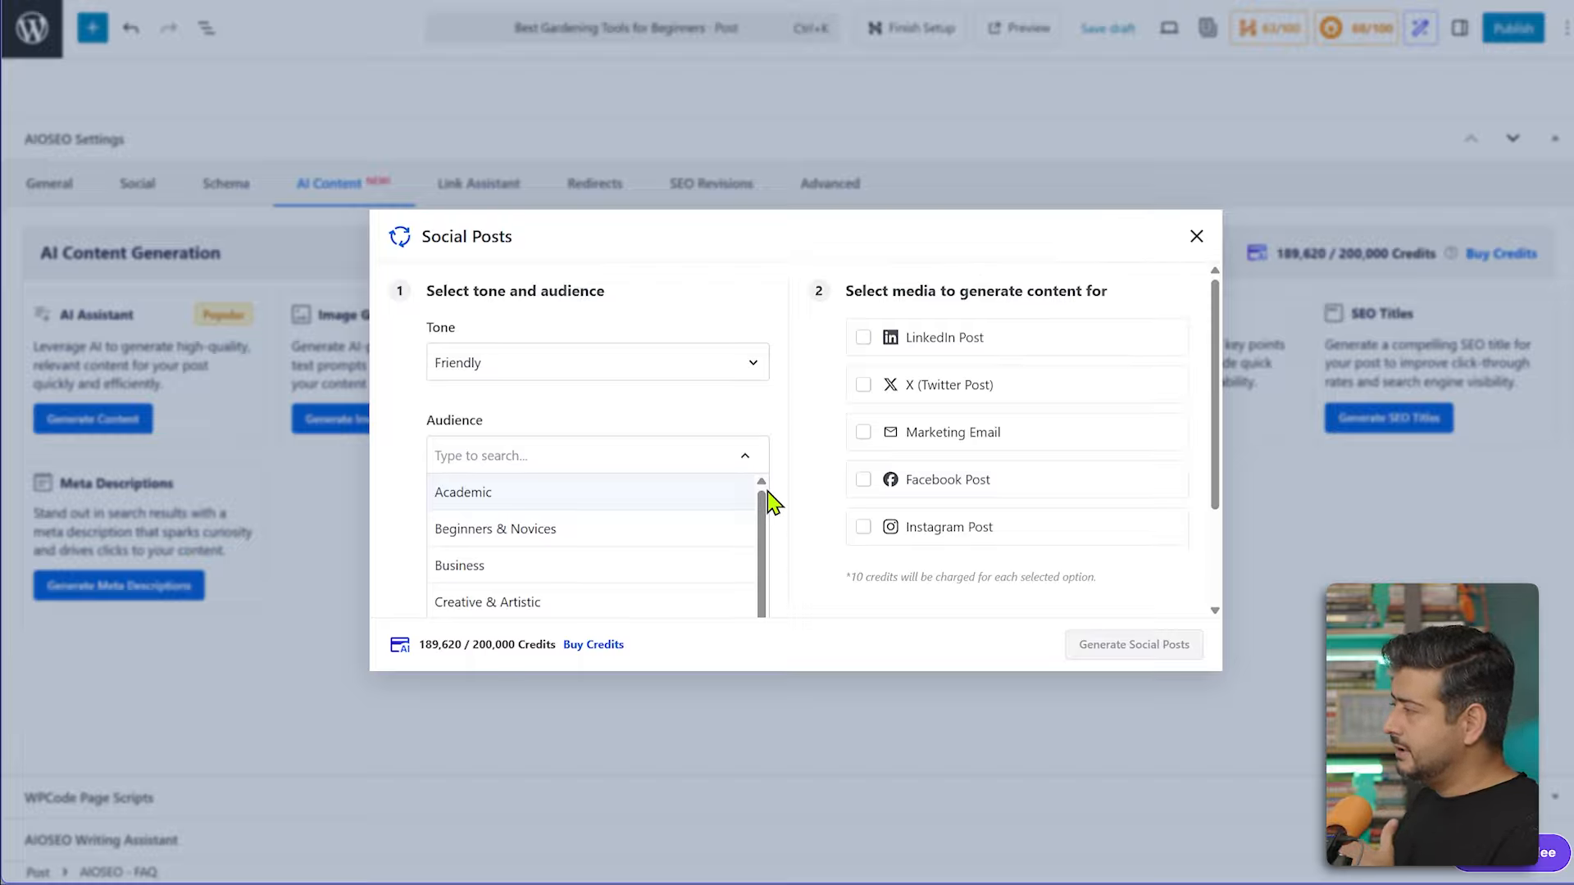
{"action": "left_click_drag", "start_coordinate": [766, 523], "coordinate": [765, 558]}
{"action": "scroll", "coordinate": [661, 569], "scroll_direction": "down", "scroll_amount": 2}
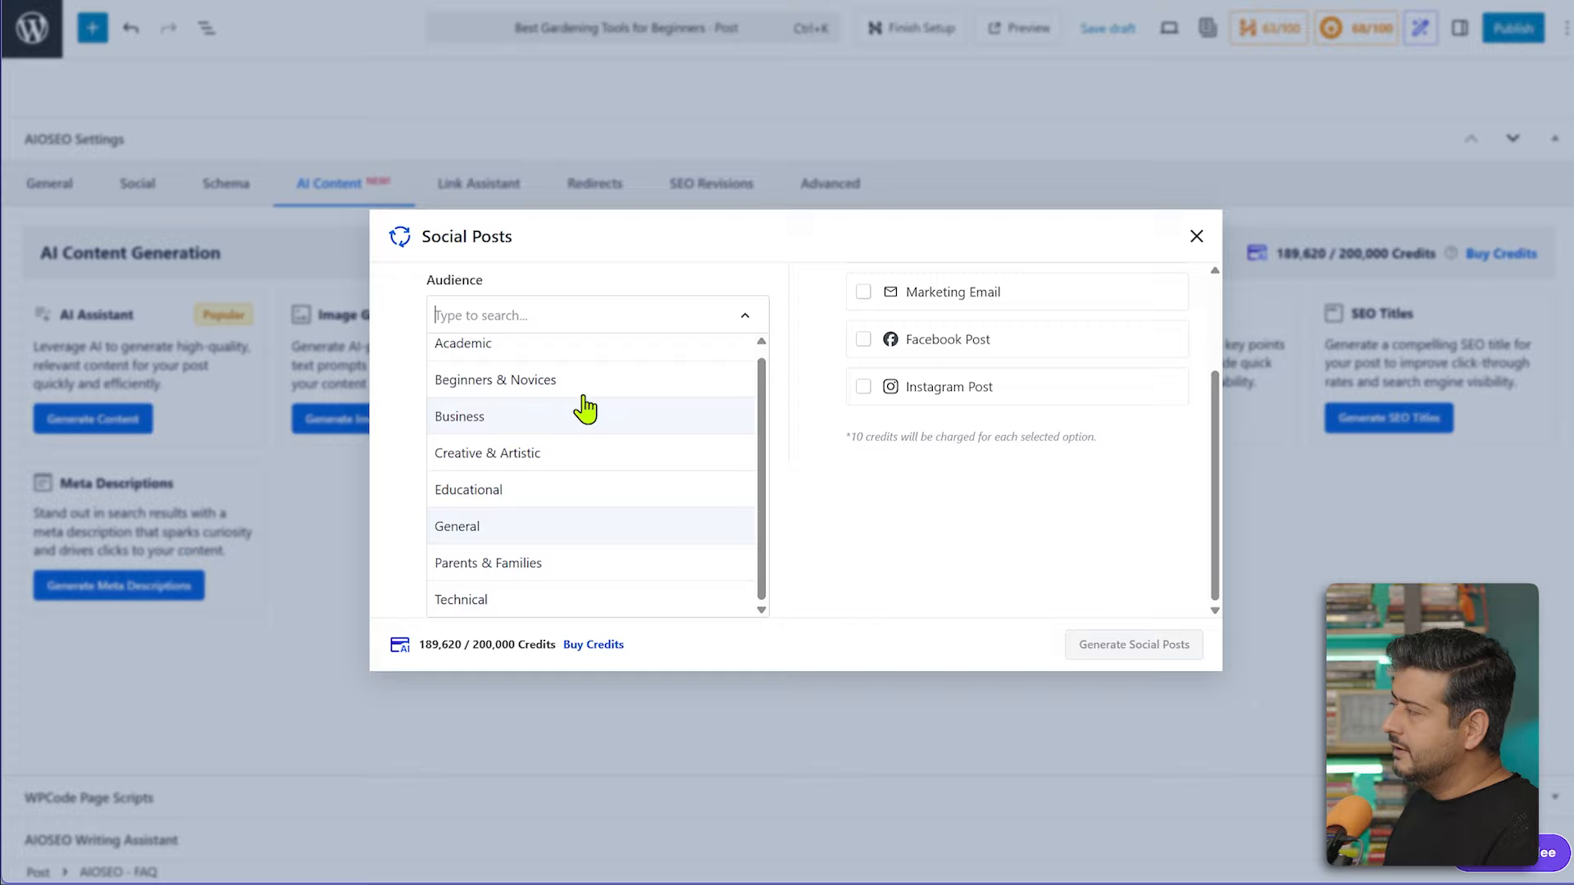
{"action": "left_click", "coordinate": [579, 394]}
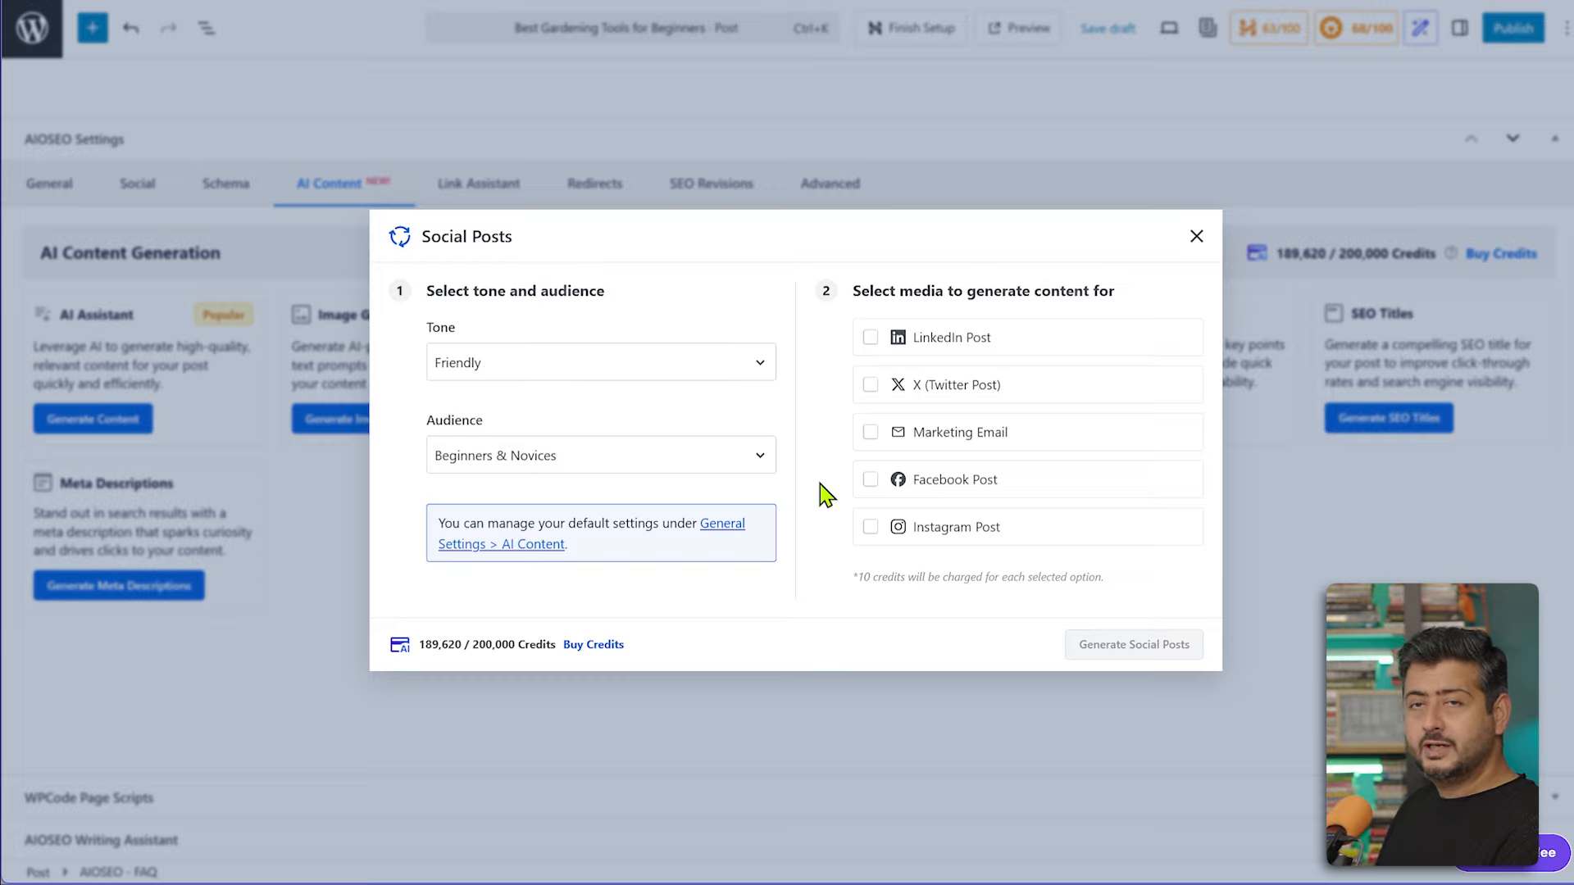
Choose LinkedIn Post, X (Twitter Post), Marketing Email and Facebook Post as the media and generate the social posts
{"action": "left_click", "coordinate": [872, 340]}
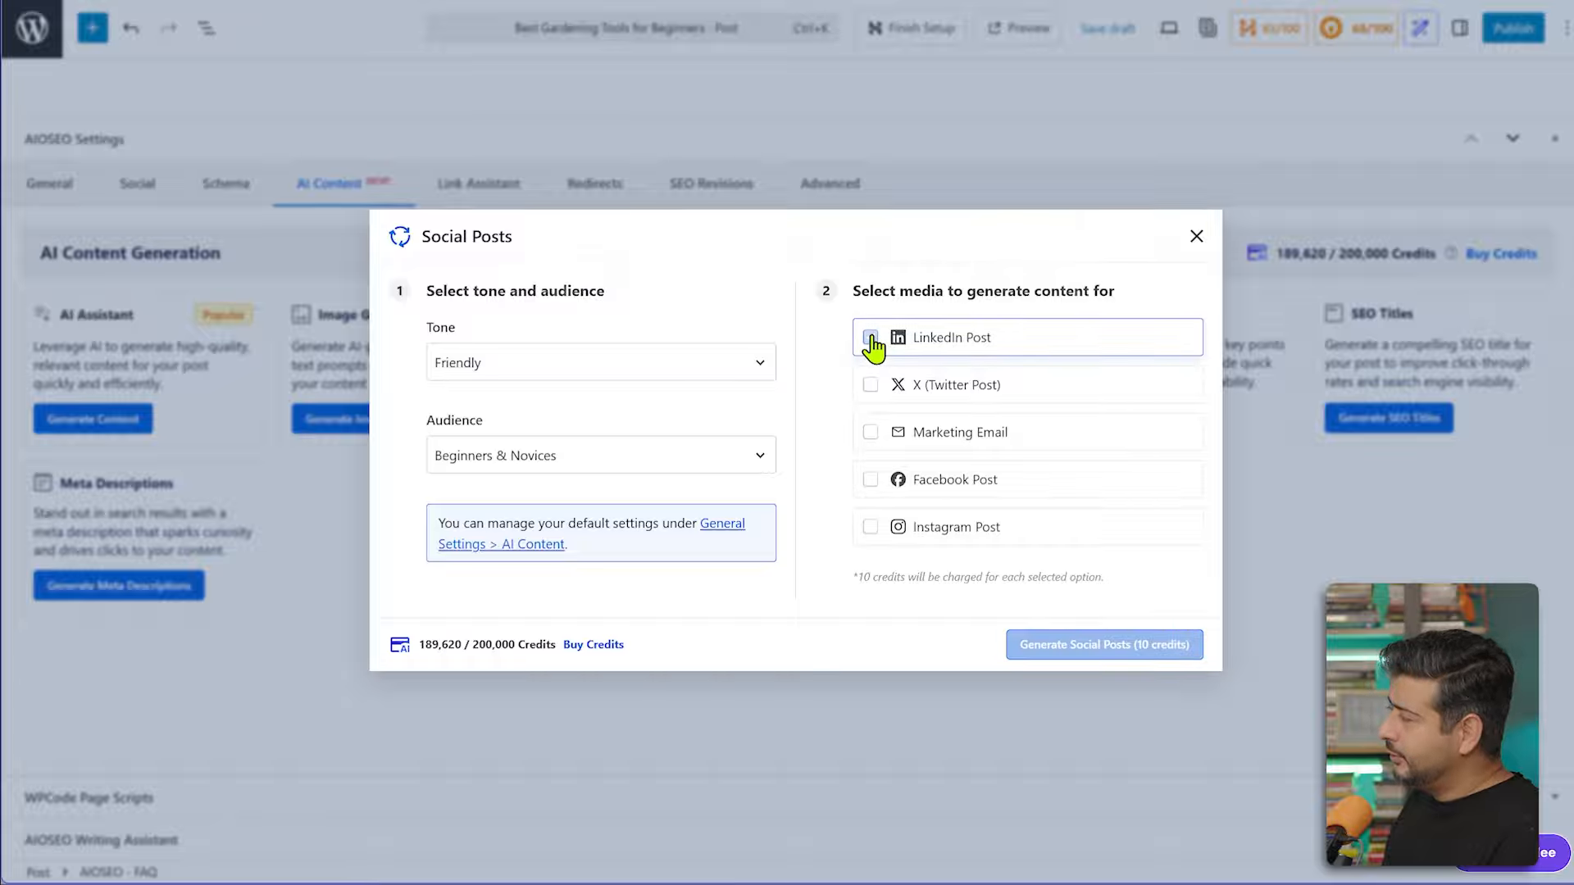
{"action": "left_click", "coordinate": [871, 386]}
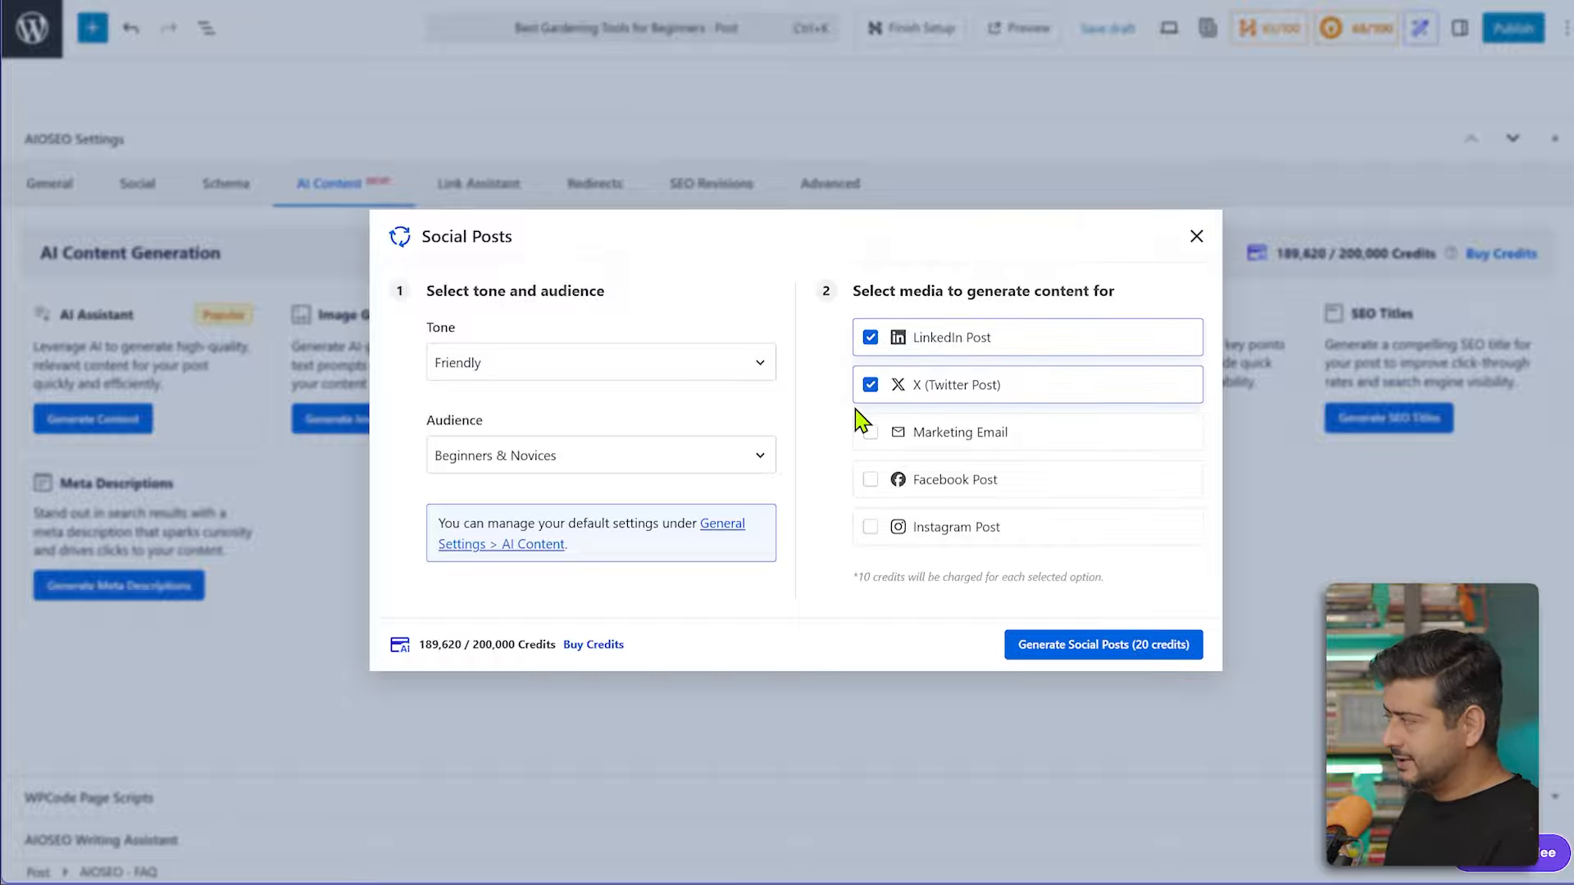
{"action": "left_click", "coordinate": [871, 435]}
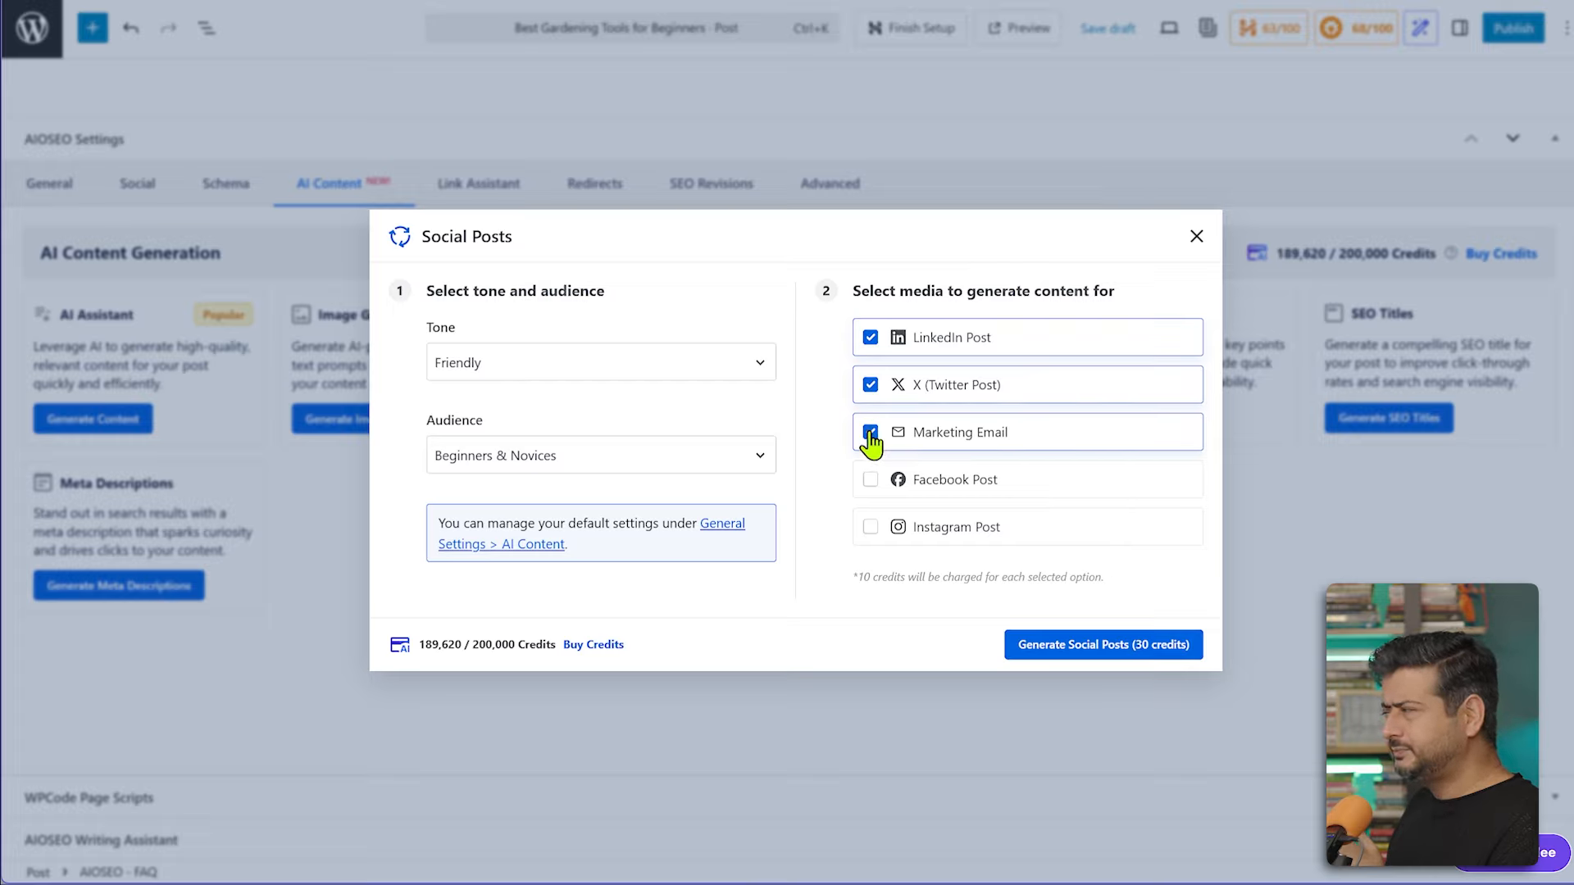
{"action": "left_click", "coordinate": [871, 481]}
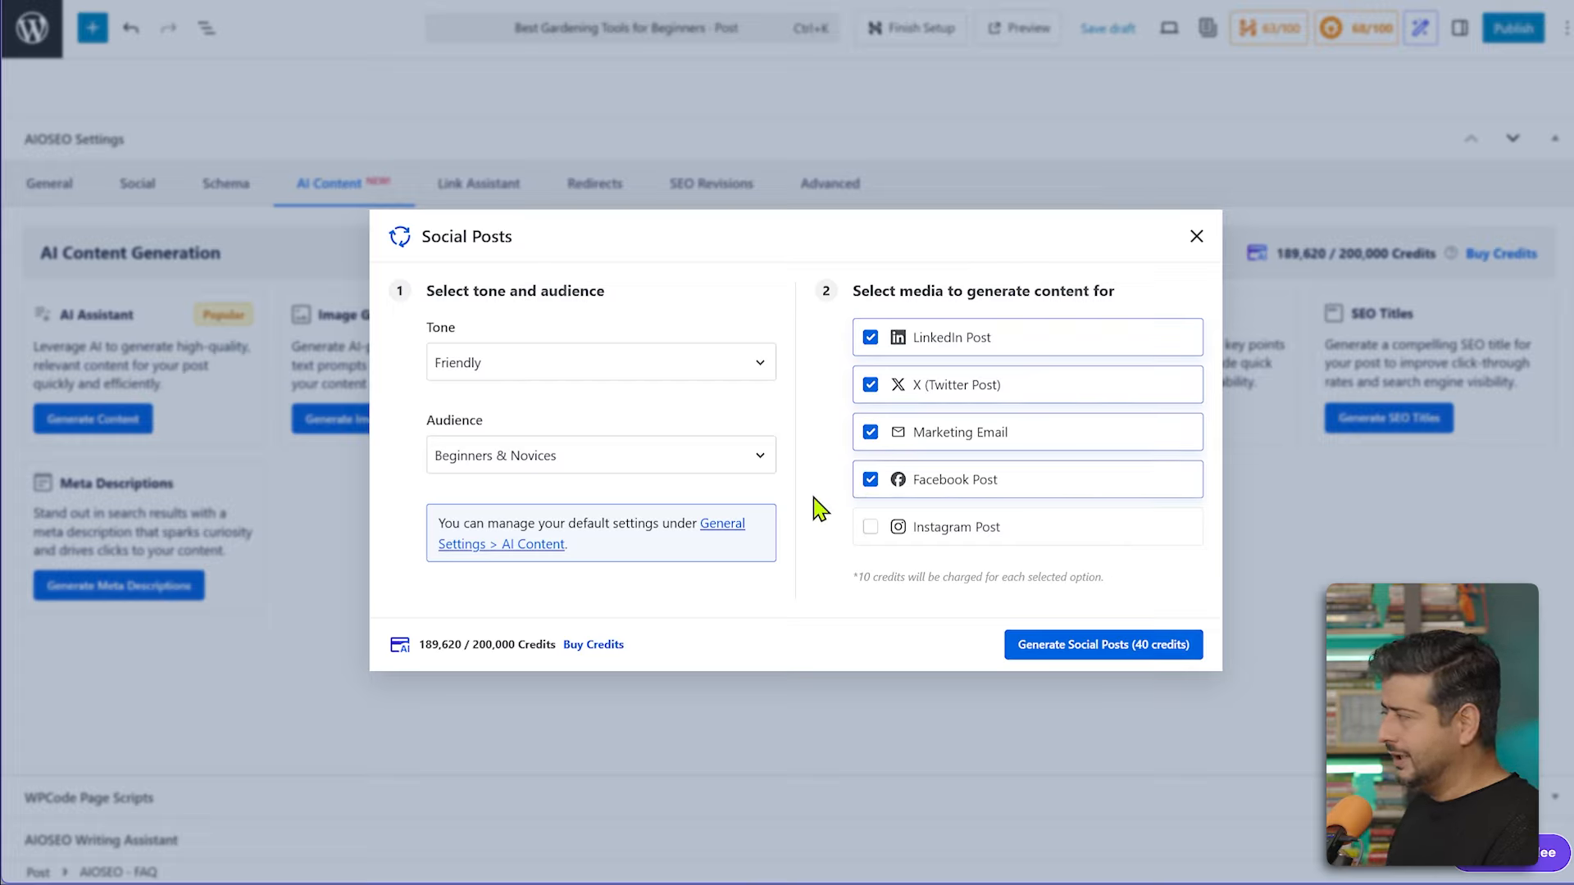
{"action": "left_click", "coordinate": [1050, 646]}
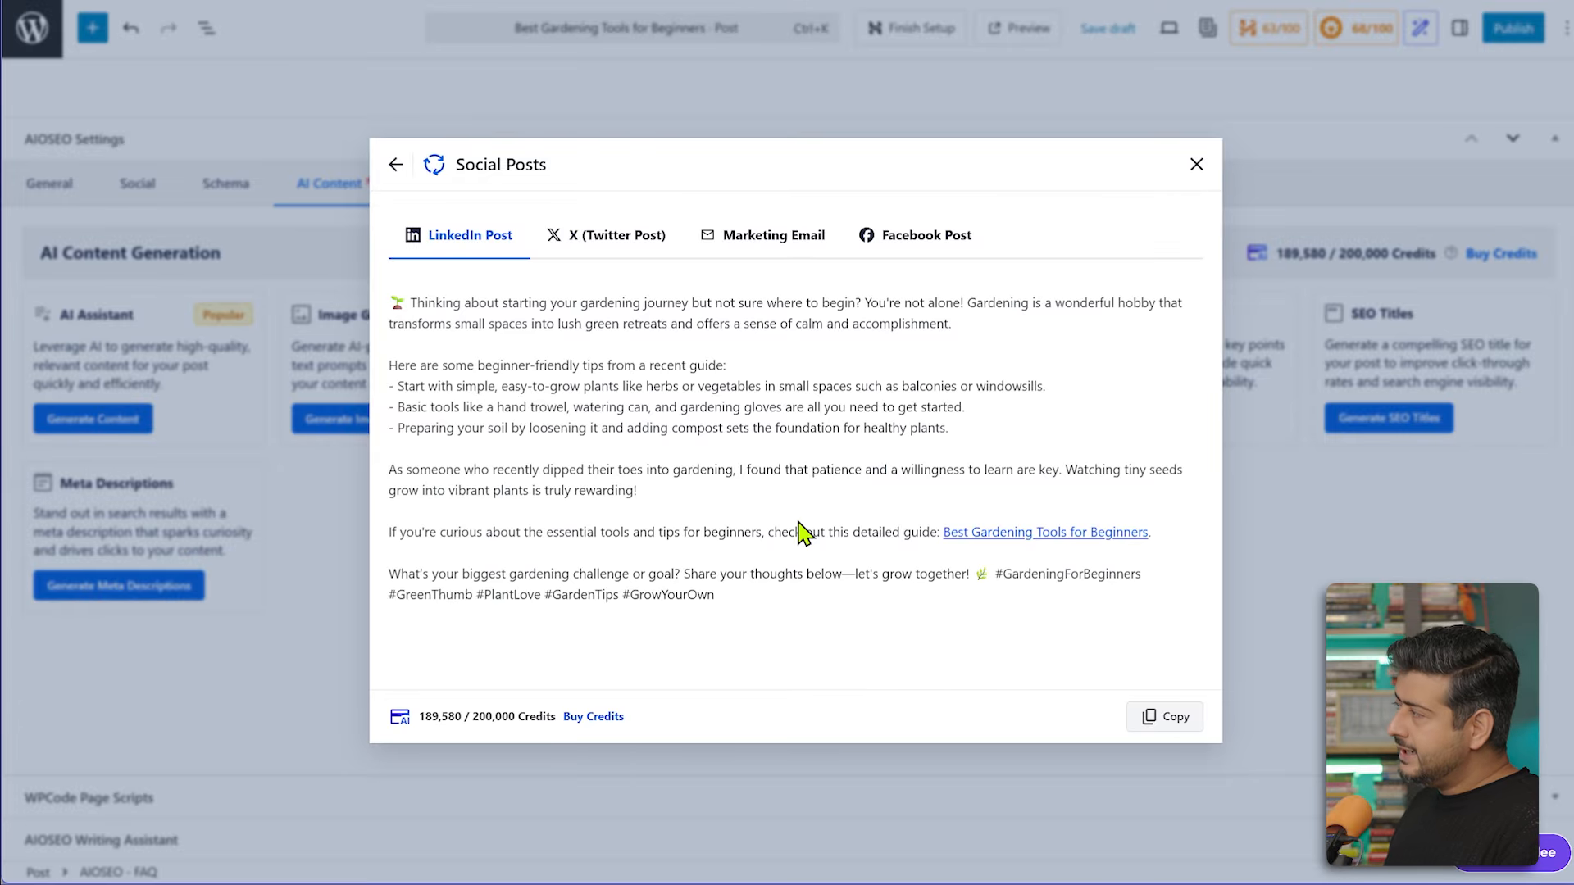
Review the generated X post, marketing email and Facebook post, and close the social posts results
{"action": "left_click", "coordinate": [611, 250]}
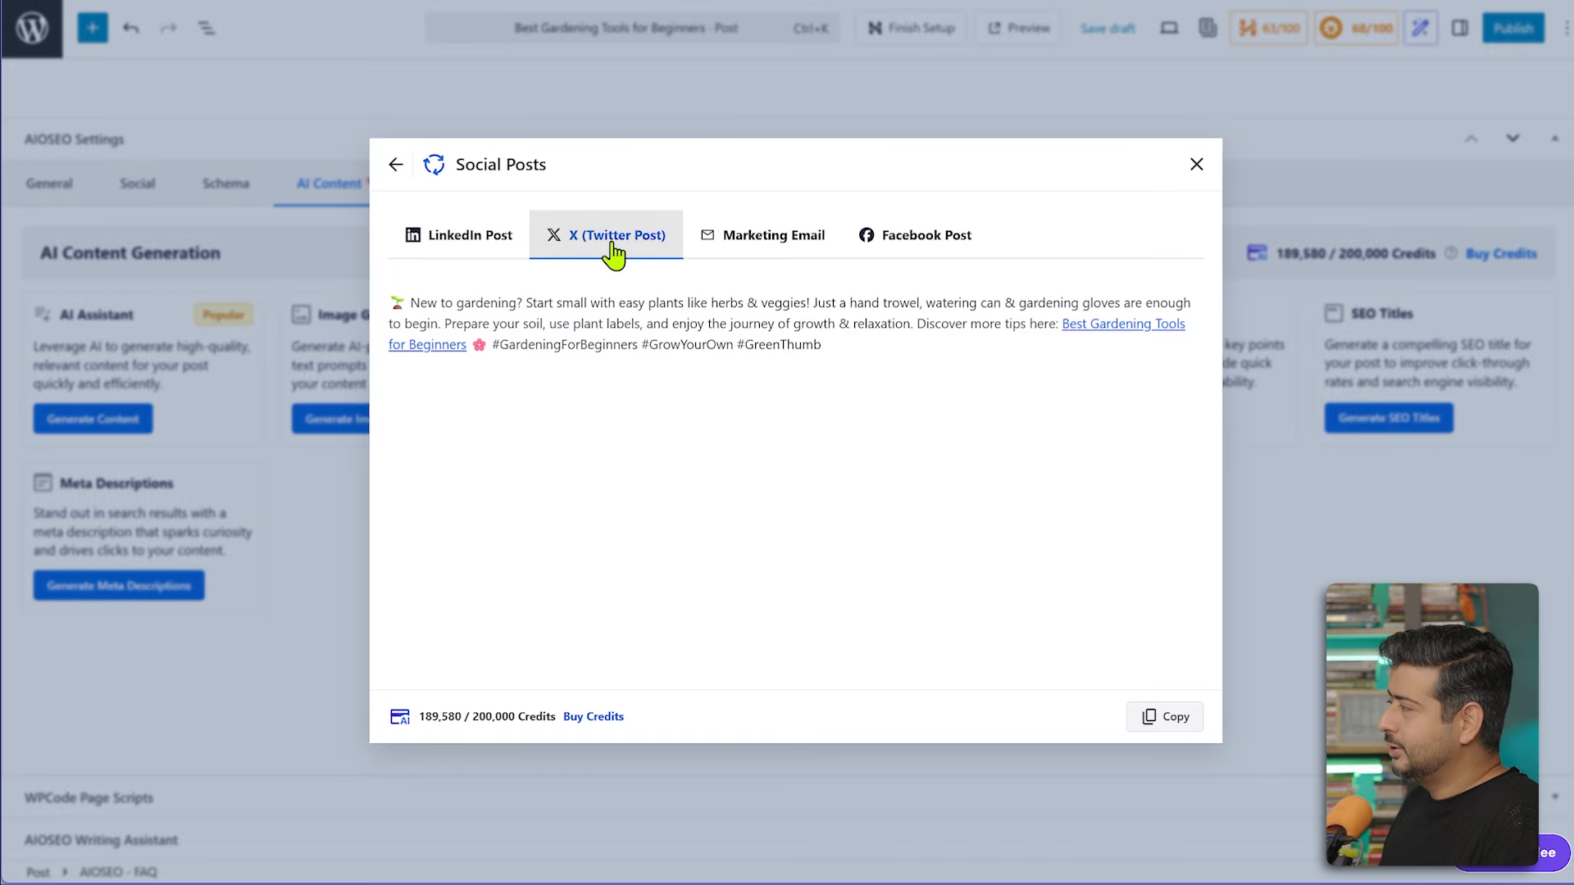
{"action": "left_click", "coordinate": [761, 247]}
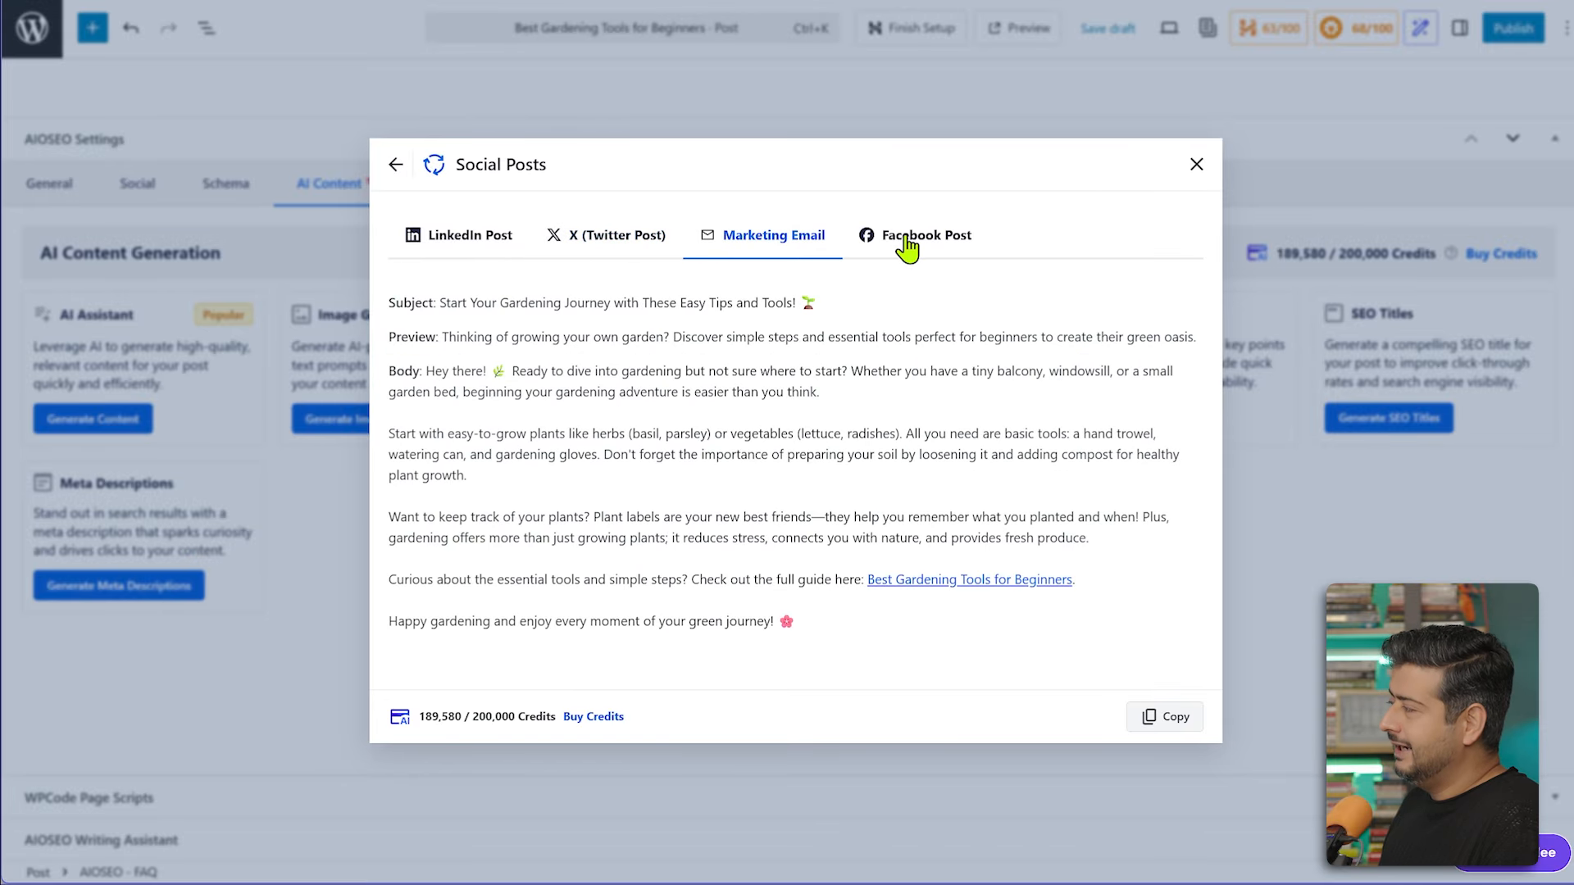
{"action": "left_click", "coordinate": [908, 246]}
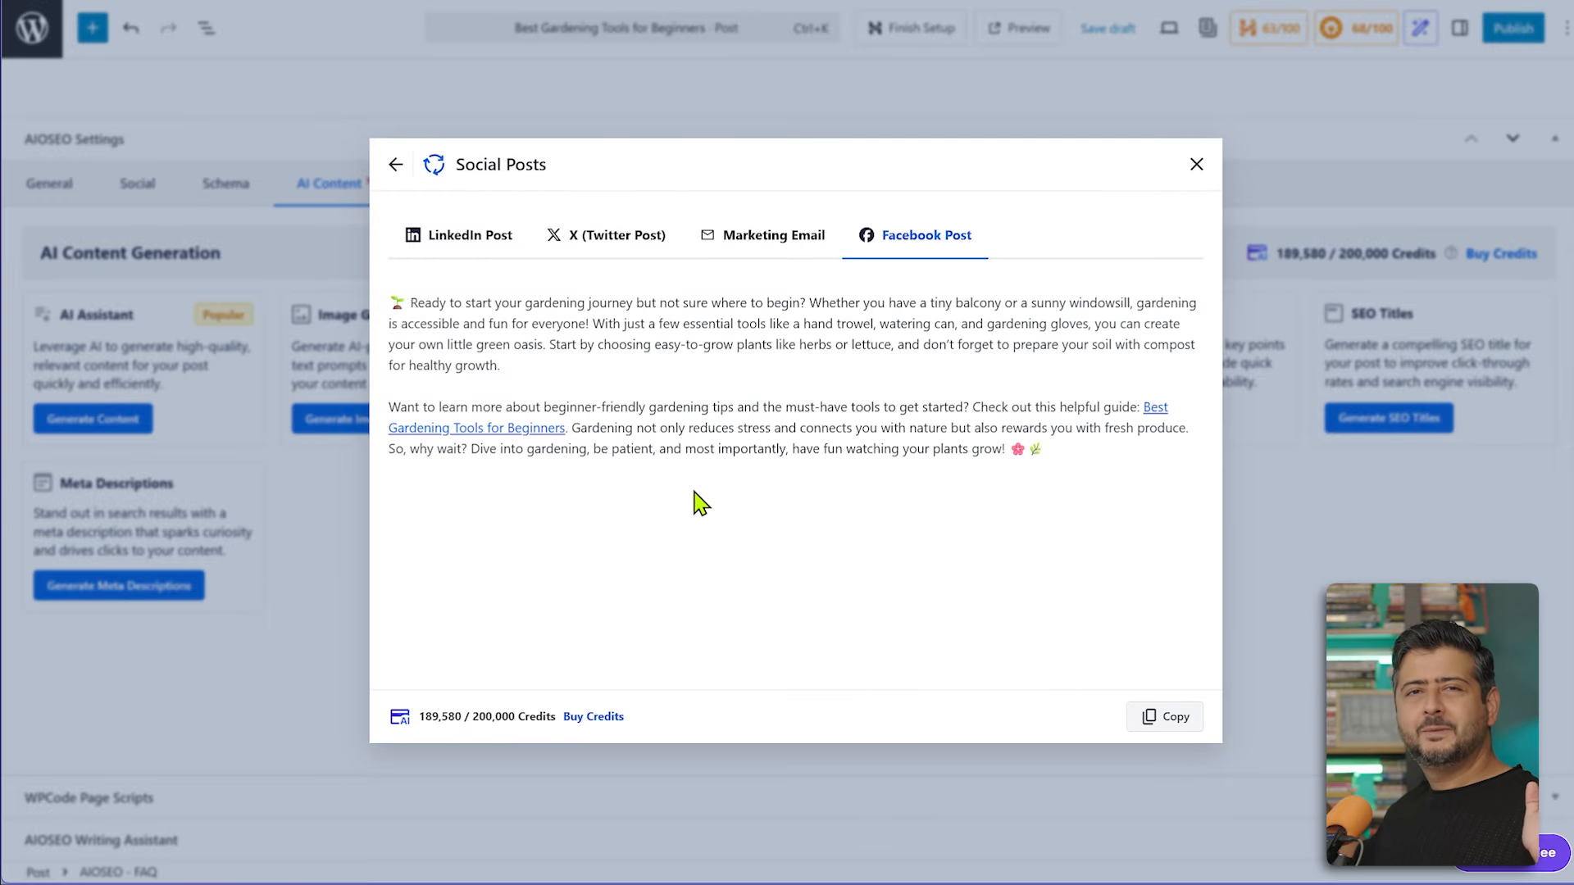
{"action": "key", "text": "Escape"}
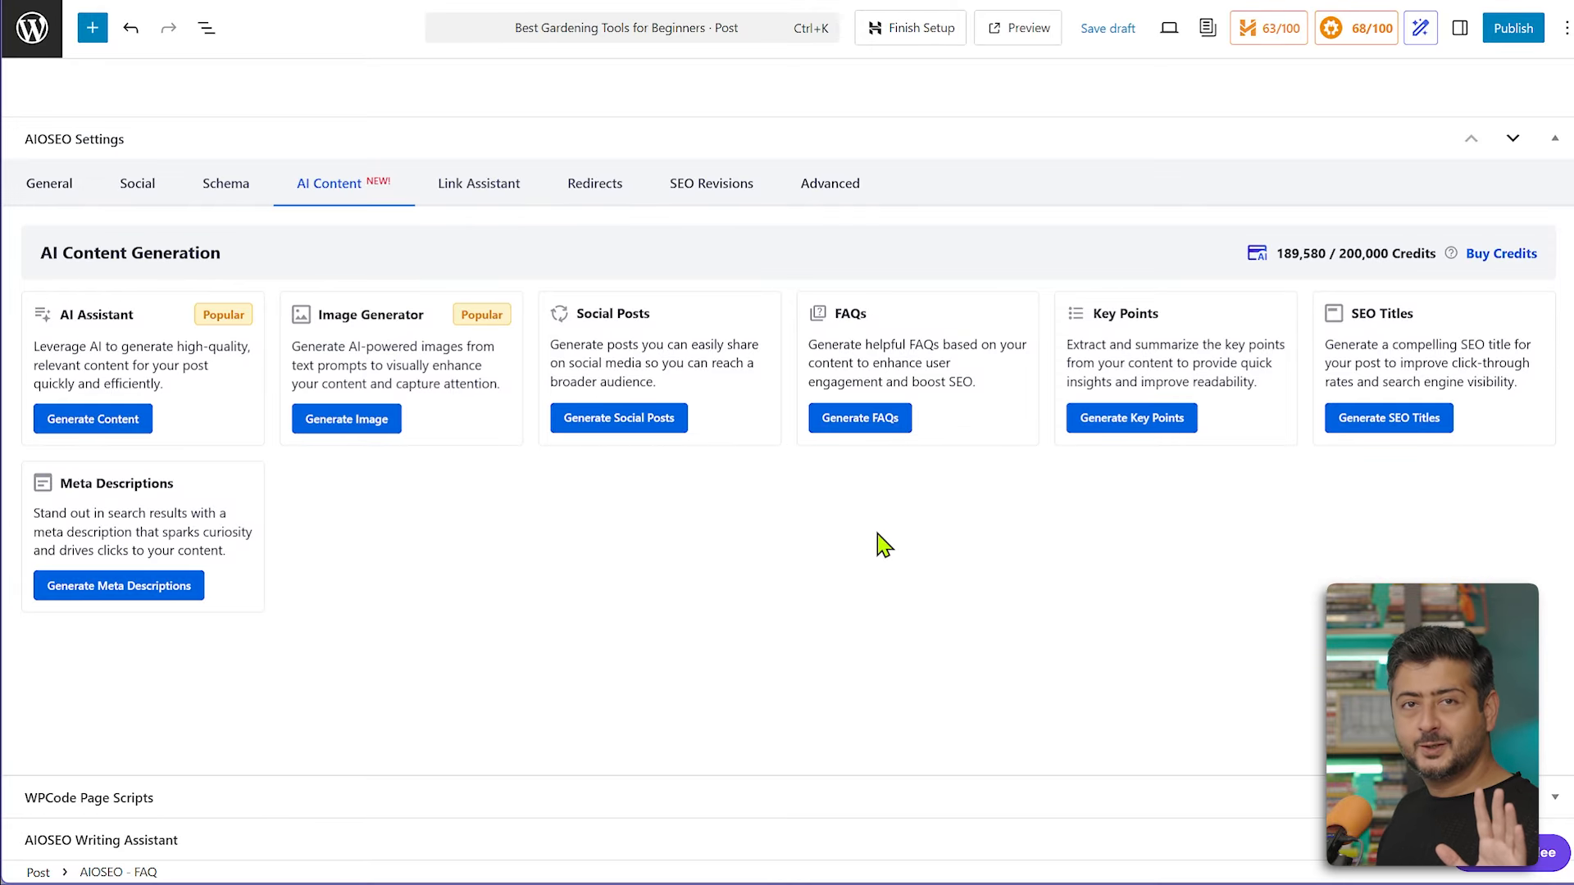
Reopen the generated social posts and view the X and Facebook versions again
{"action": "left_click", "coordinate": [620, 420]}
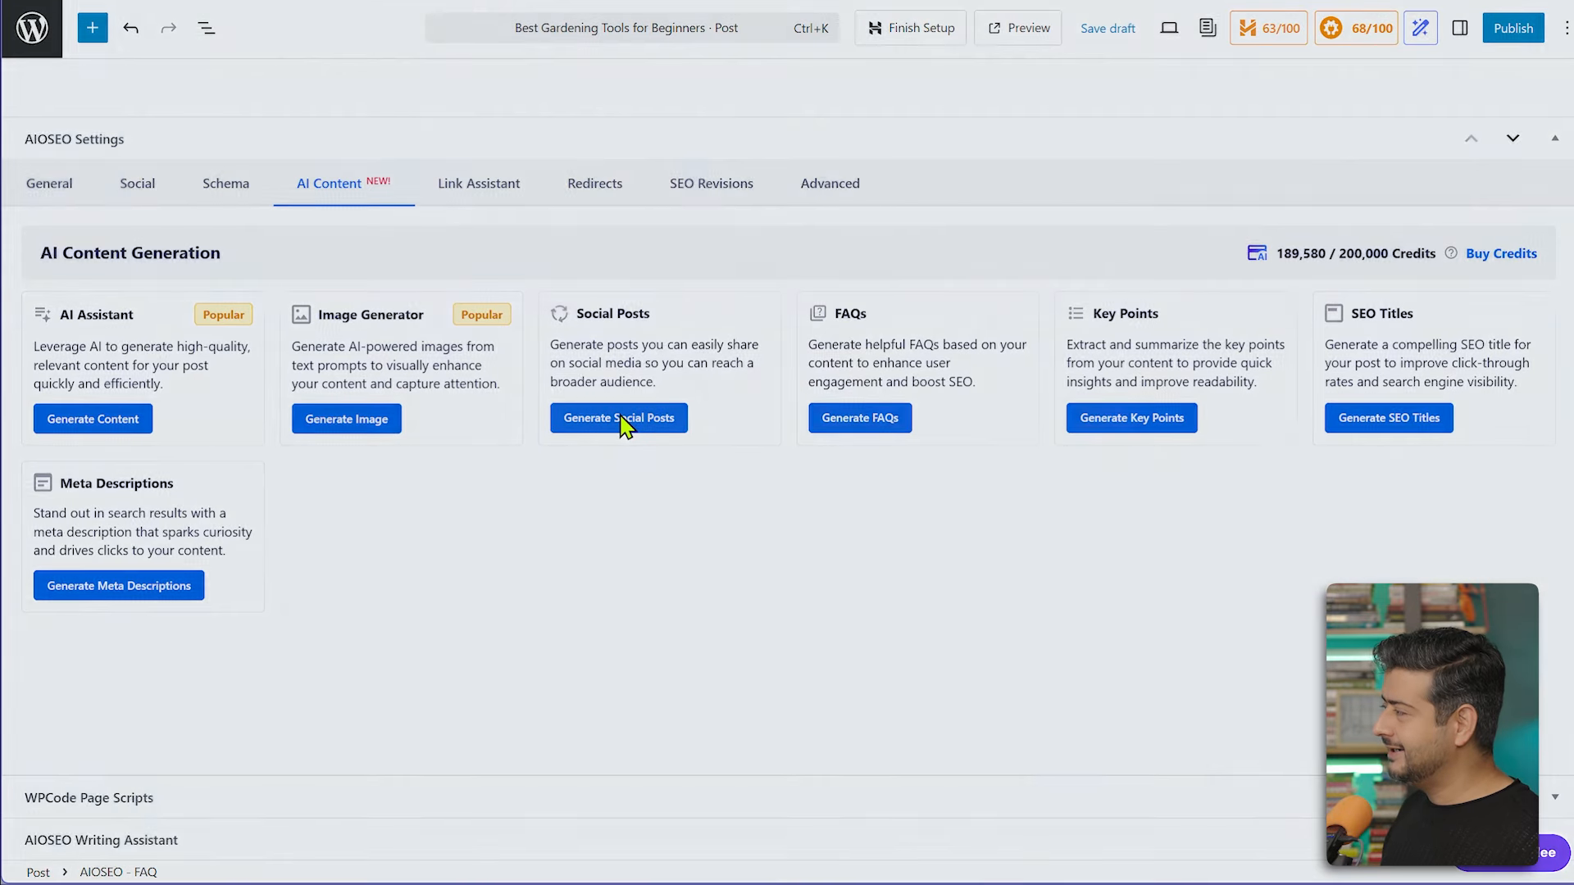
{"action": "left_click", "coordinate": [615, 238]}
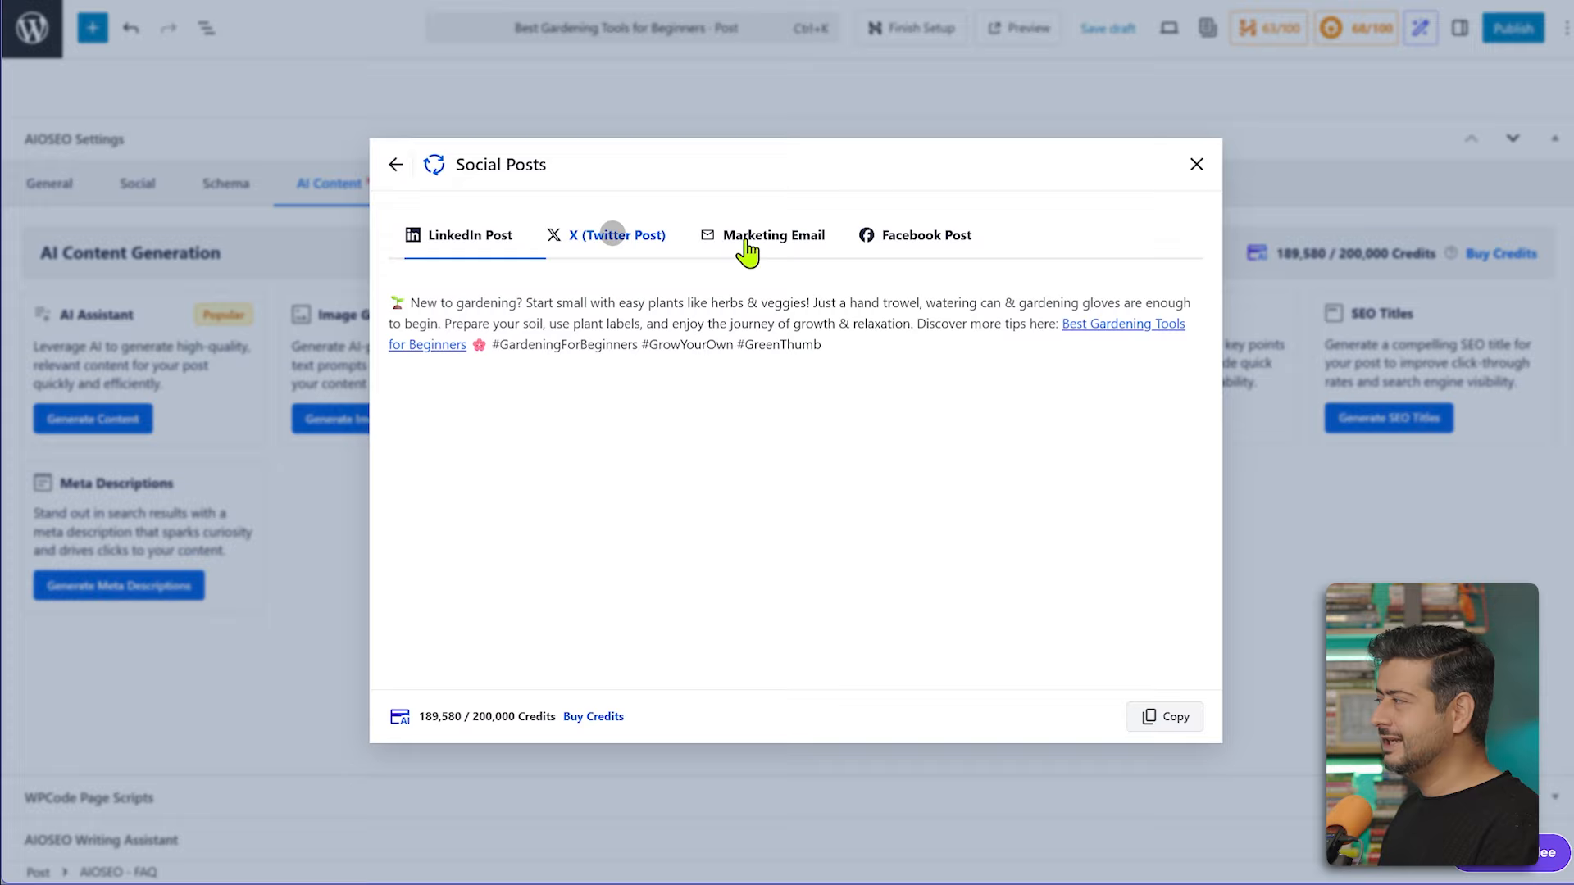
{"action": "left_click", "coordinate": [945, 239]}
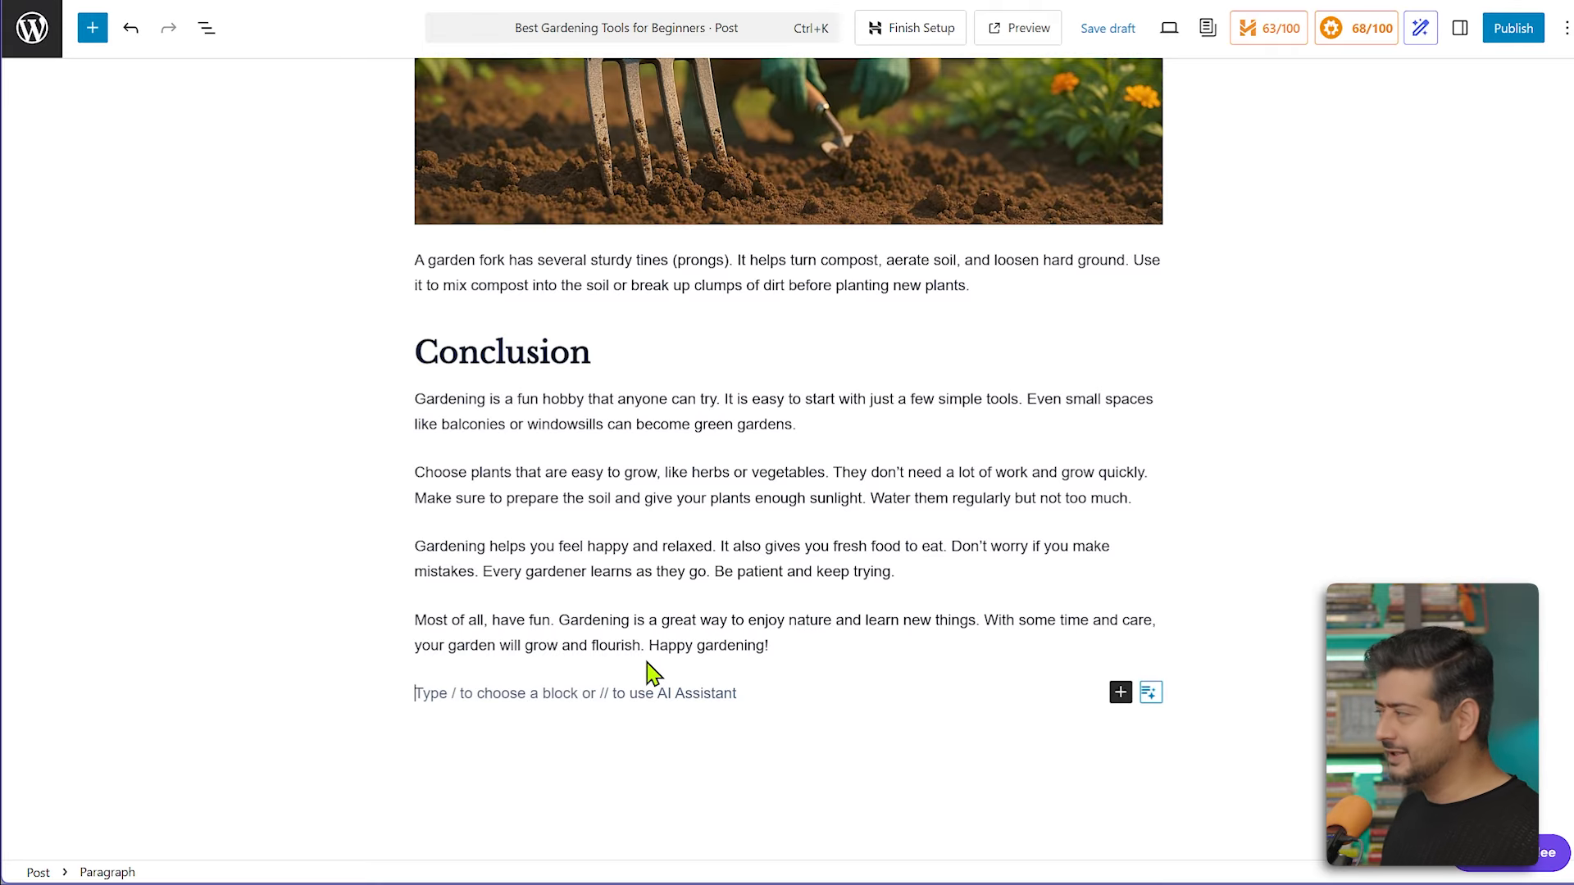
Open the FAQ generator in the AIOSEO AI content tools and regenerate the suggested FAQs for the post
{"action": "mouse_move", "coordinate": [616, 336]}
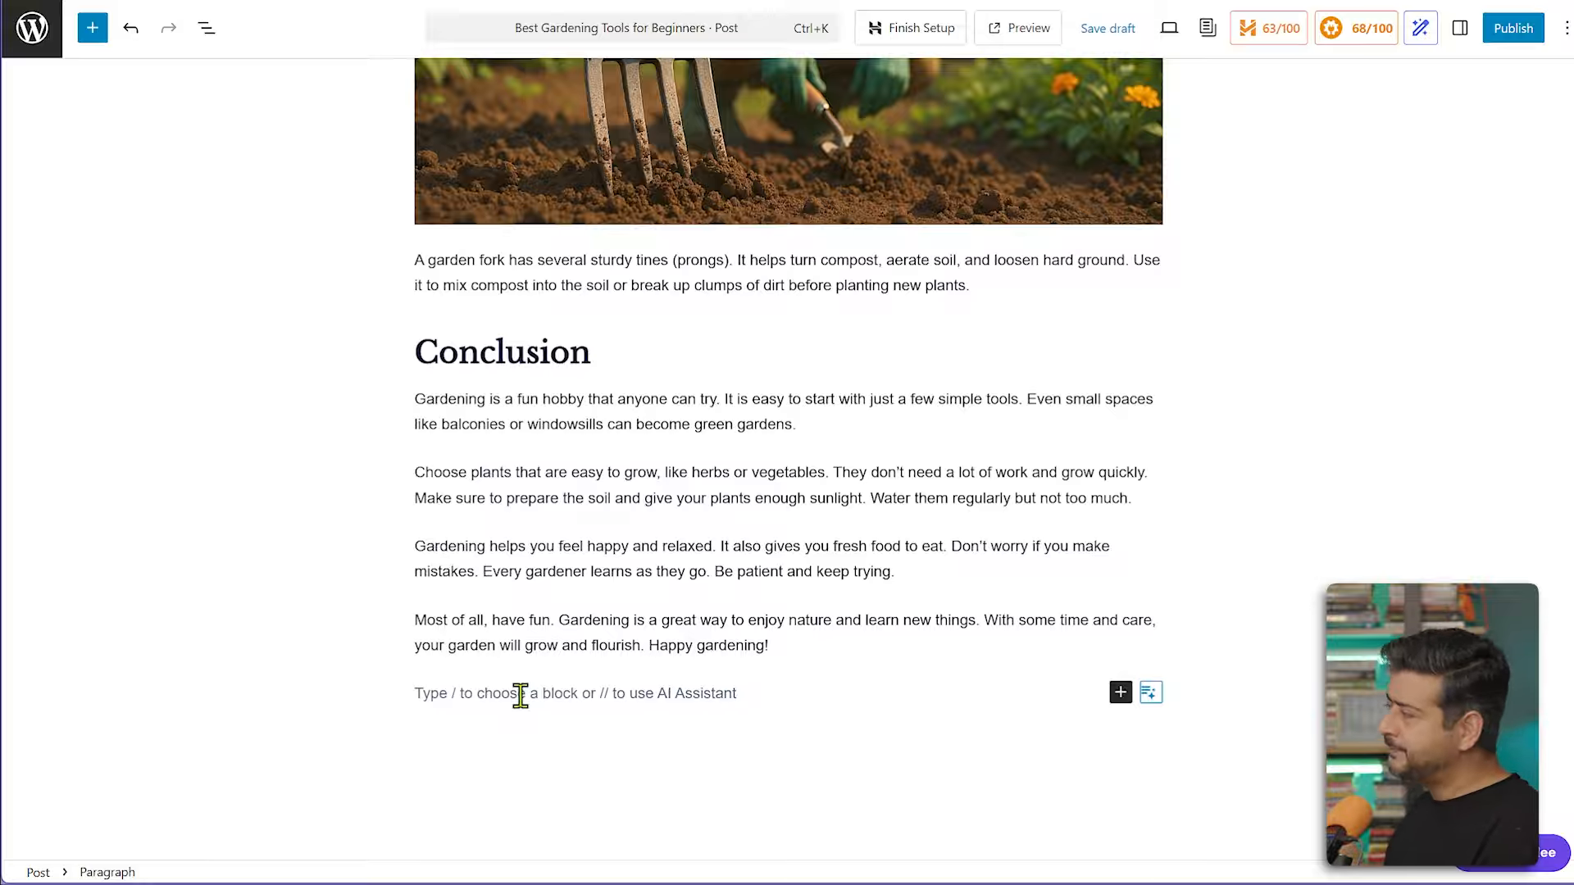
{"action": "scroll", "coordinate": [517, 695], "scroll_direction": "down", "scroll_amount": 8}
{"action": "scroll", "coordinate": [1004, 697], "scroll_direction": "down", "scroll_amount": 3}
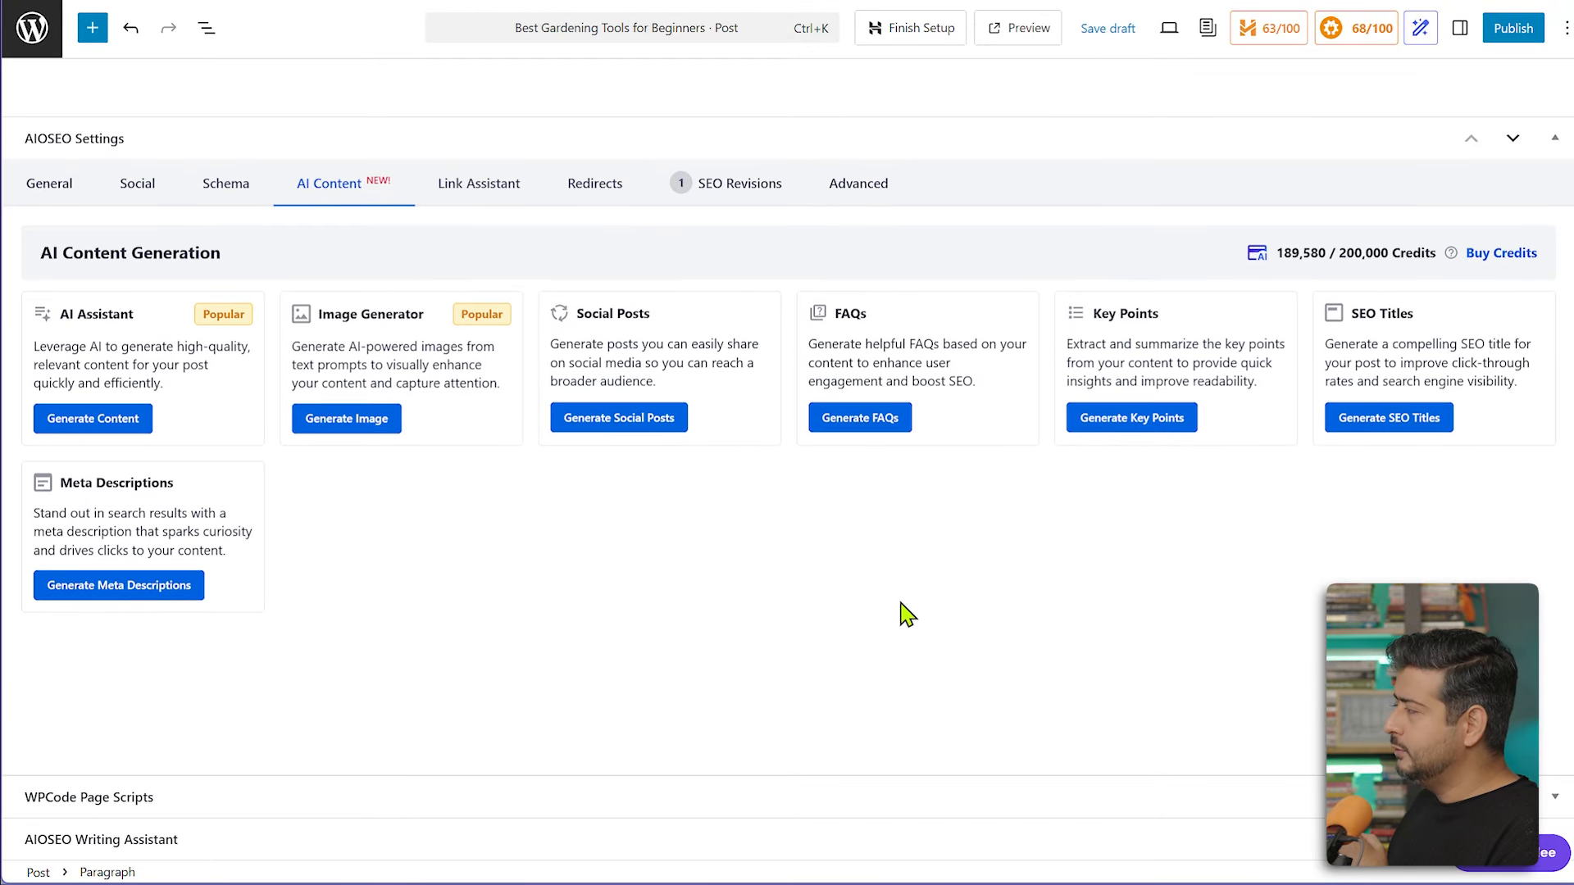
{"action": "left_click", "coordinate": [855, 425]}
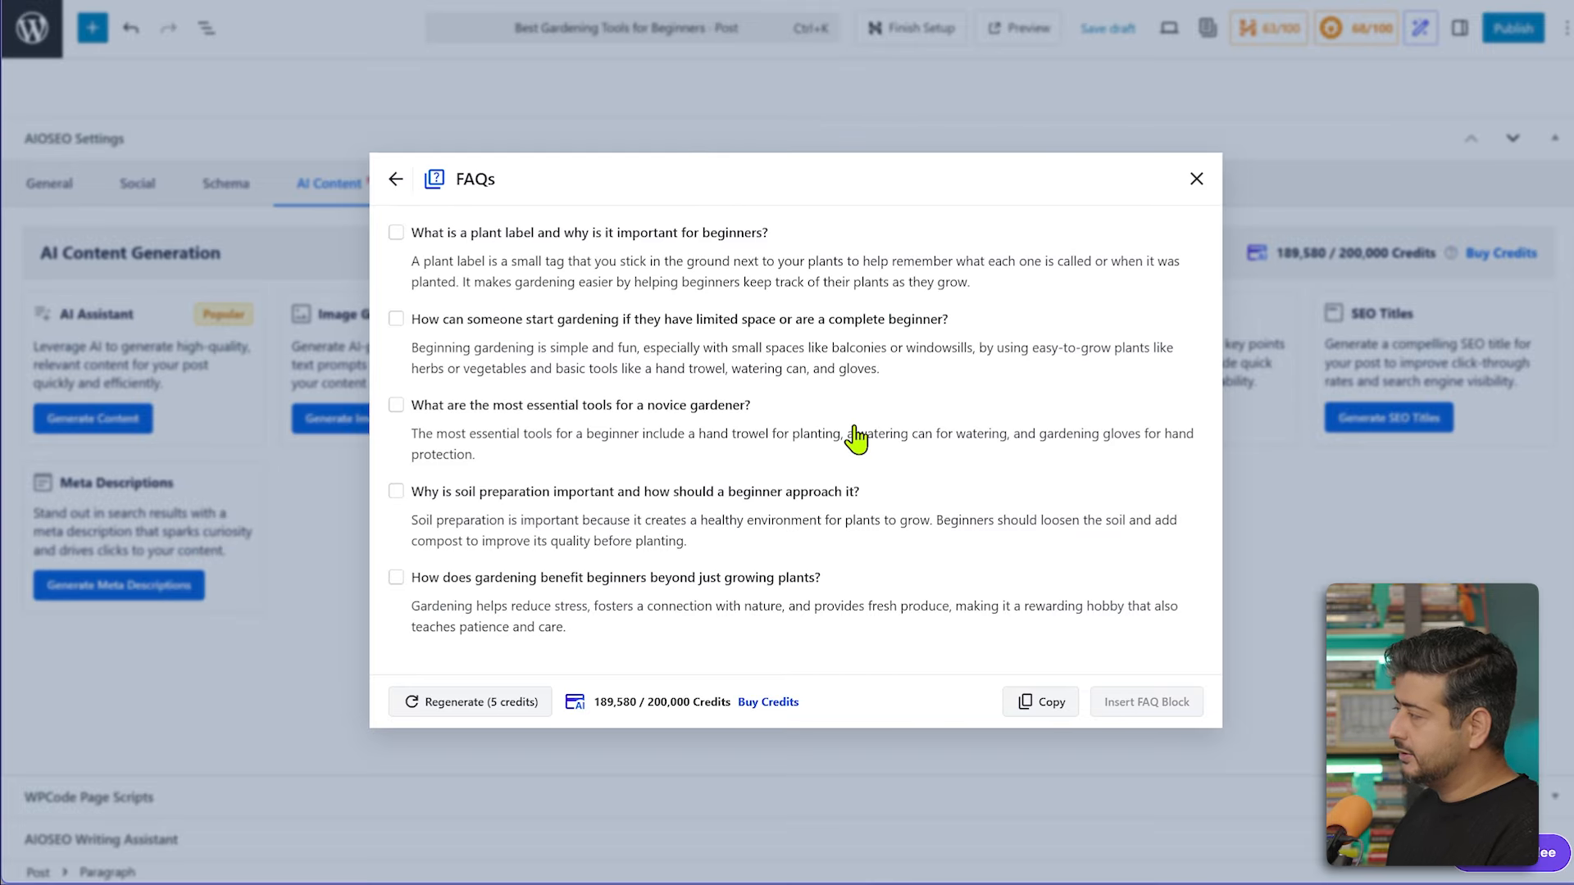
{"action": "left_click", "coordinate": [490, 709]}
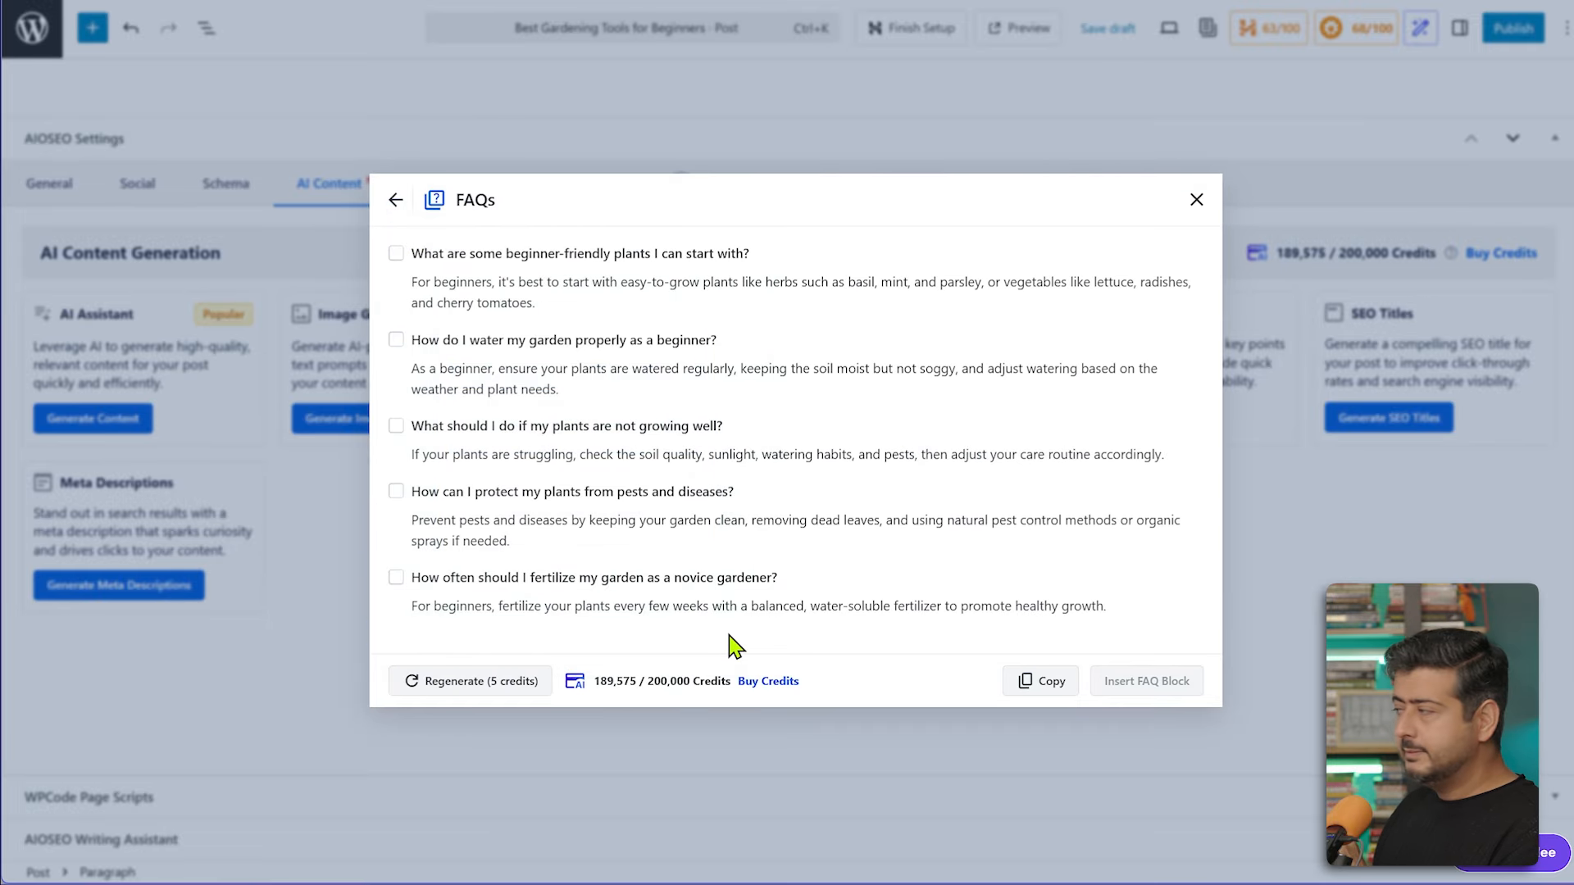
Select all five generated FAQs and insert them into the post as FAQ blocks after the conclusion
{"action": "left_click", "coordinate": [396, 254]}
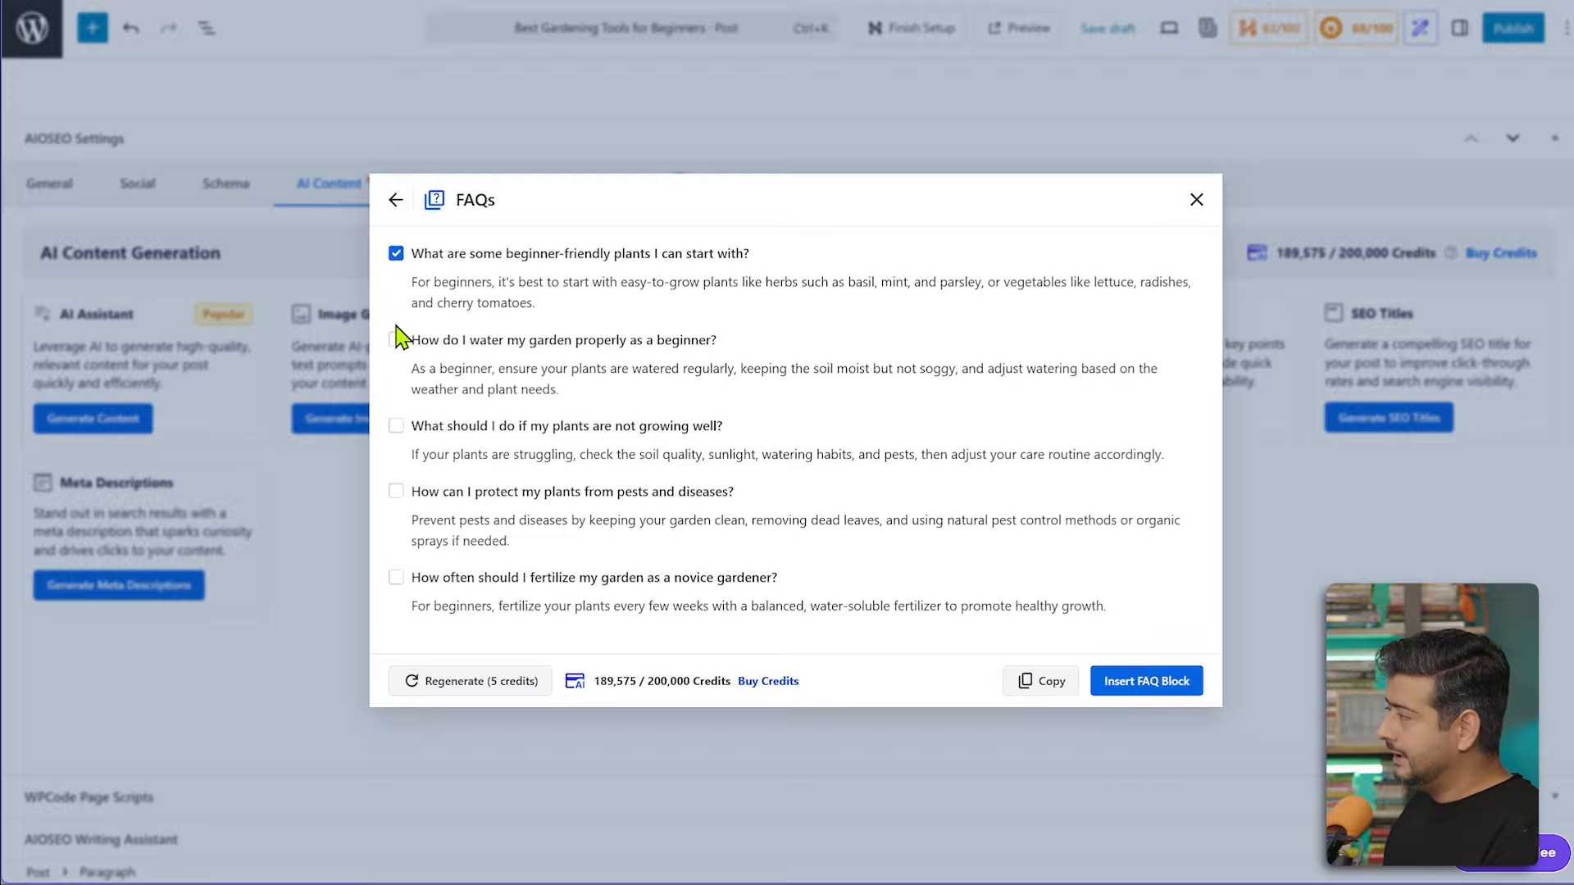
{"action": "left_click", "coordinate": [395, 340]}
{"action": "left_click", "coordinate": [396, 425]}
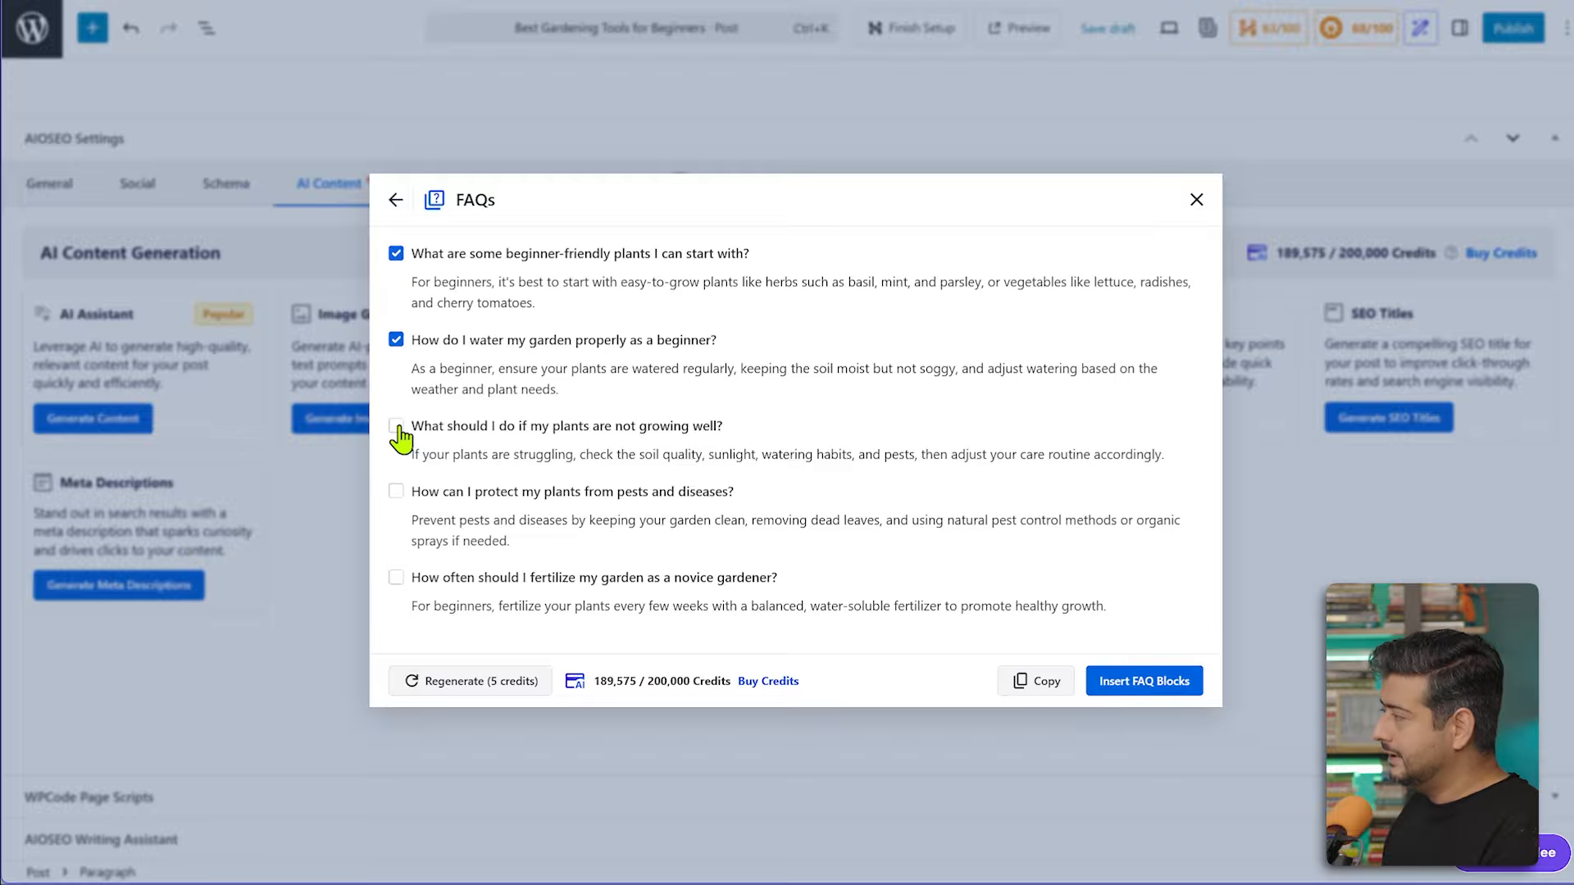
{"action": "left_click", "coordinate": [396, 492]}
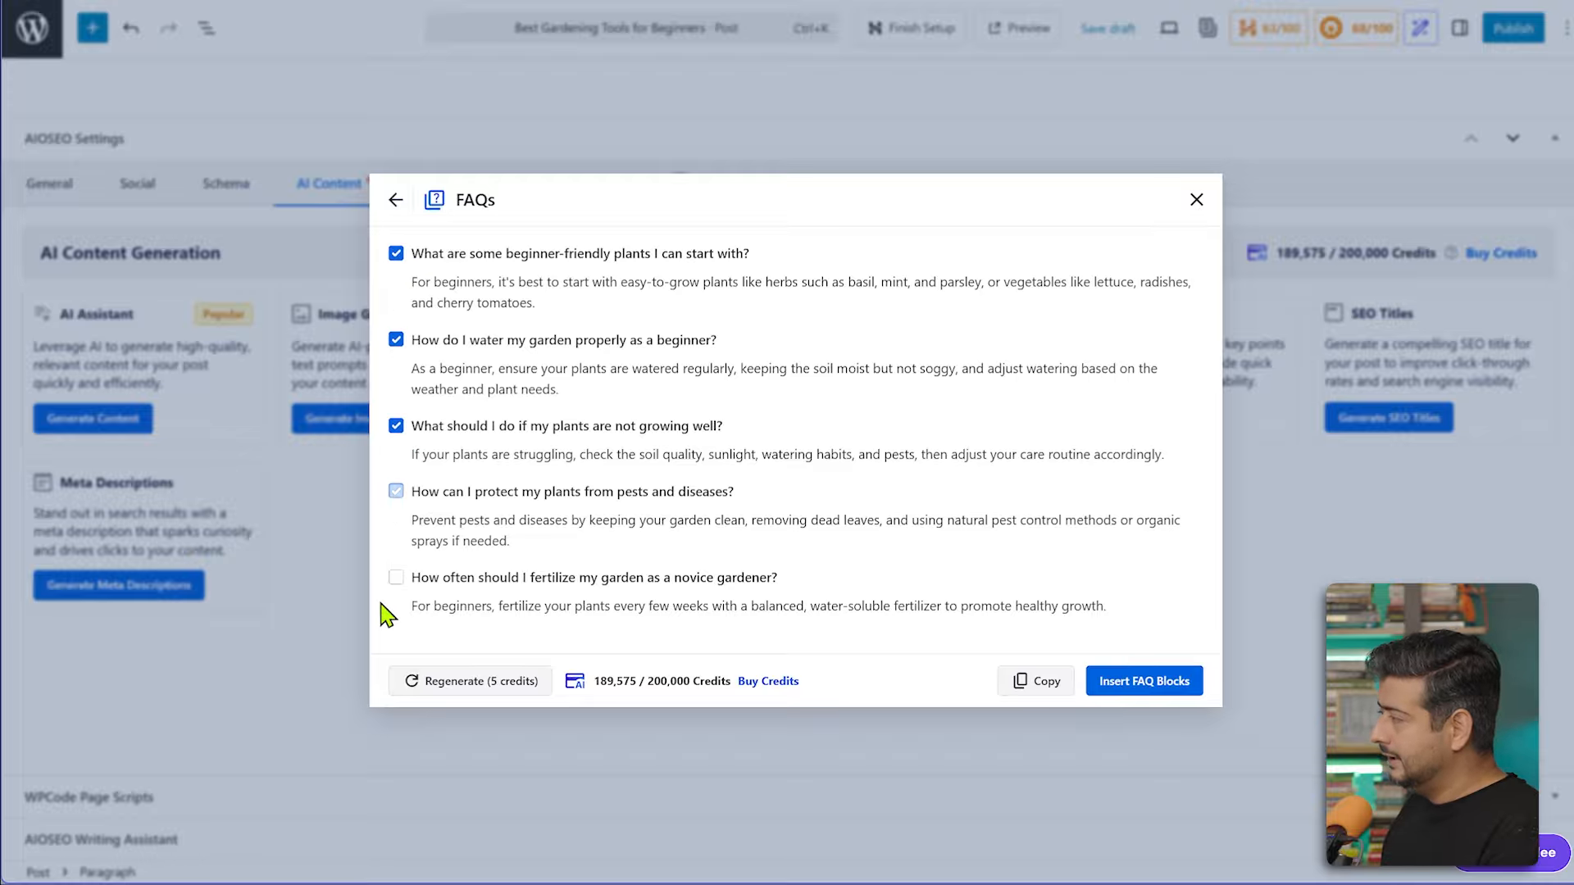
{"action": "left_click", "coordinate": [1144, 688]}
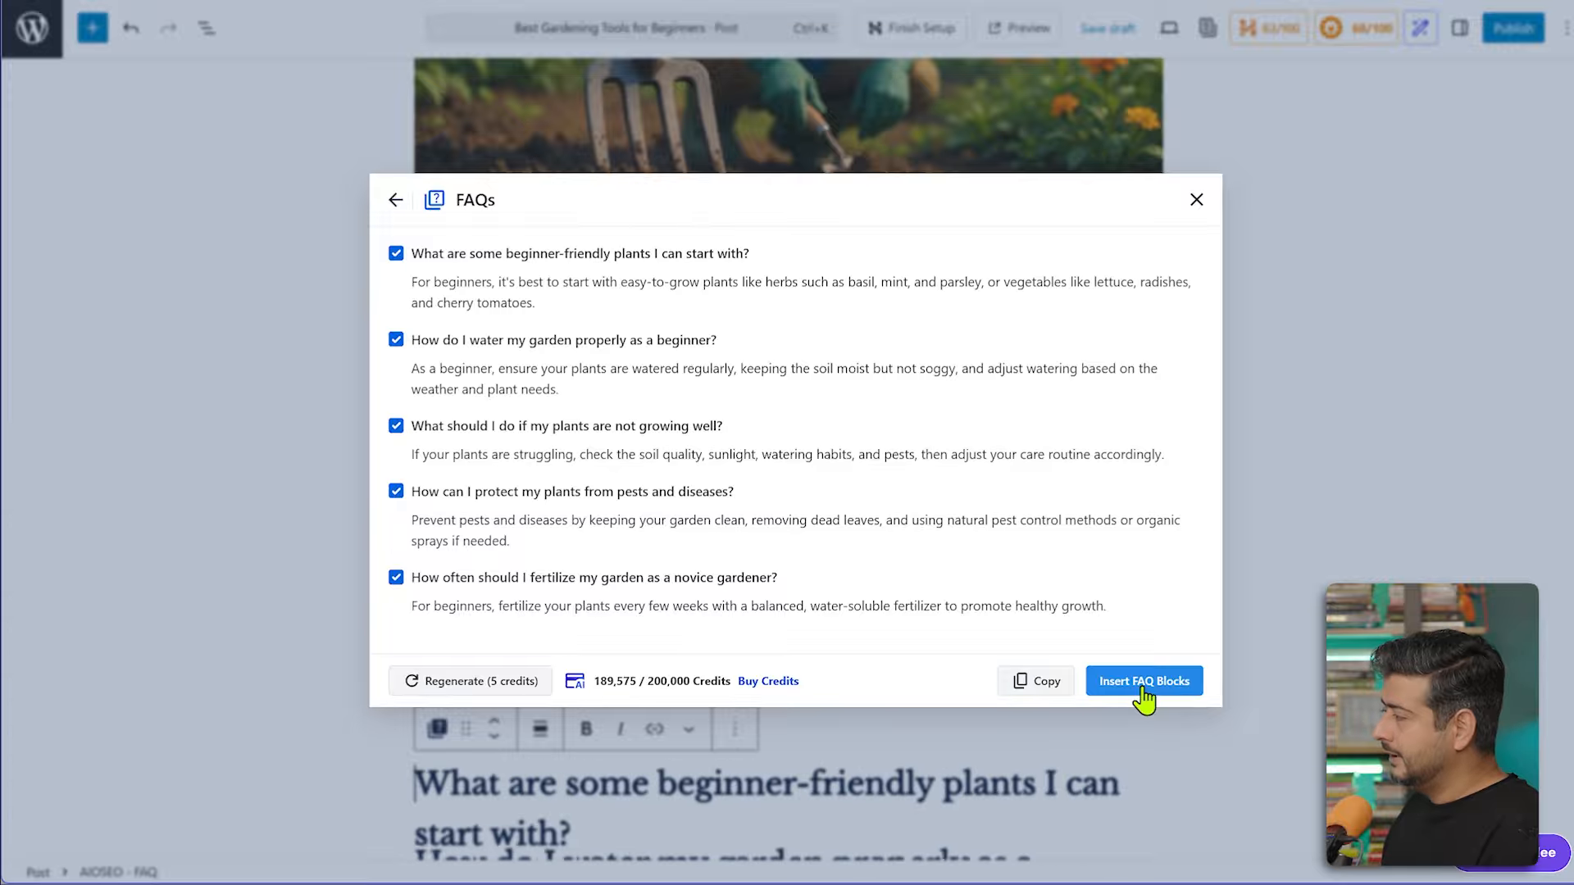
Show the block settings for the inserted FAQ about beginner-friendly plants and place the cursor in its question
{"action": "scroll", "coordinate": [1076, 593], "scroll_direction": "down", "scroll_amount": 7}
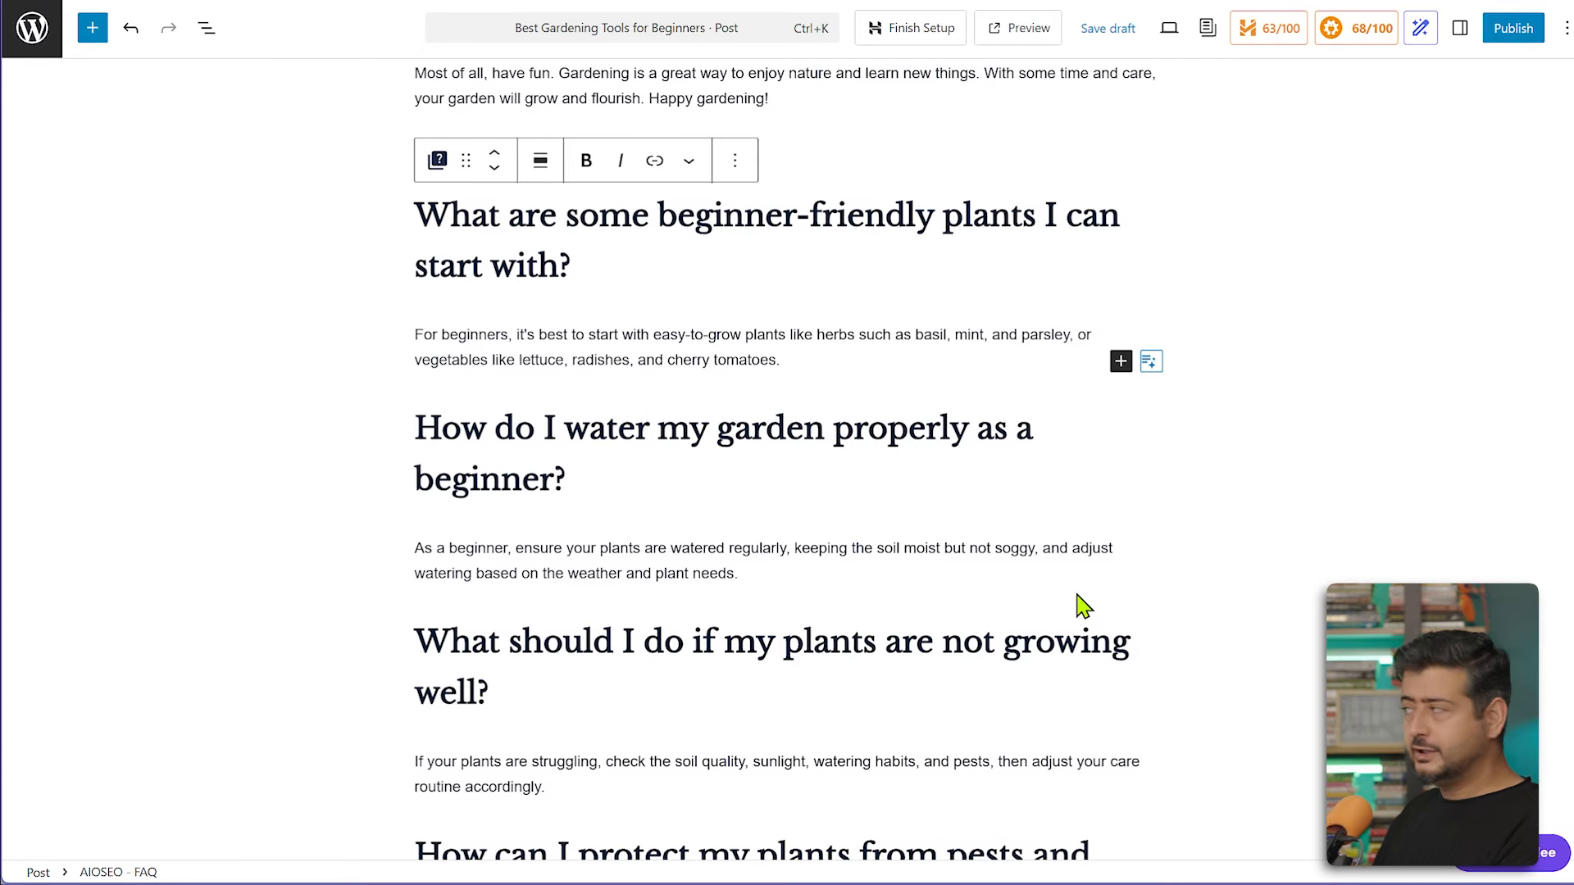
{"action": "left_click", "coordinate": [1461, 28]}
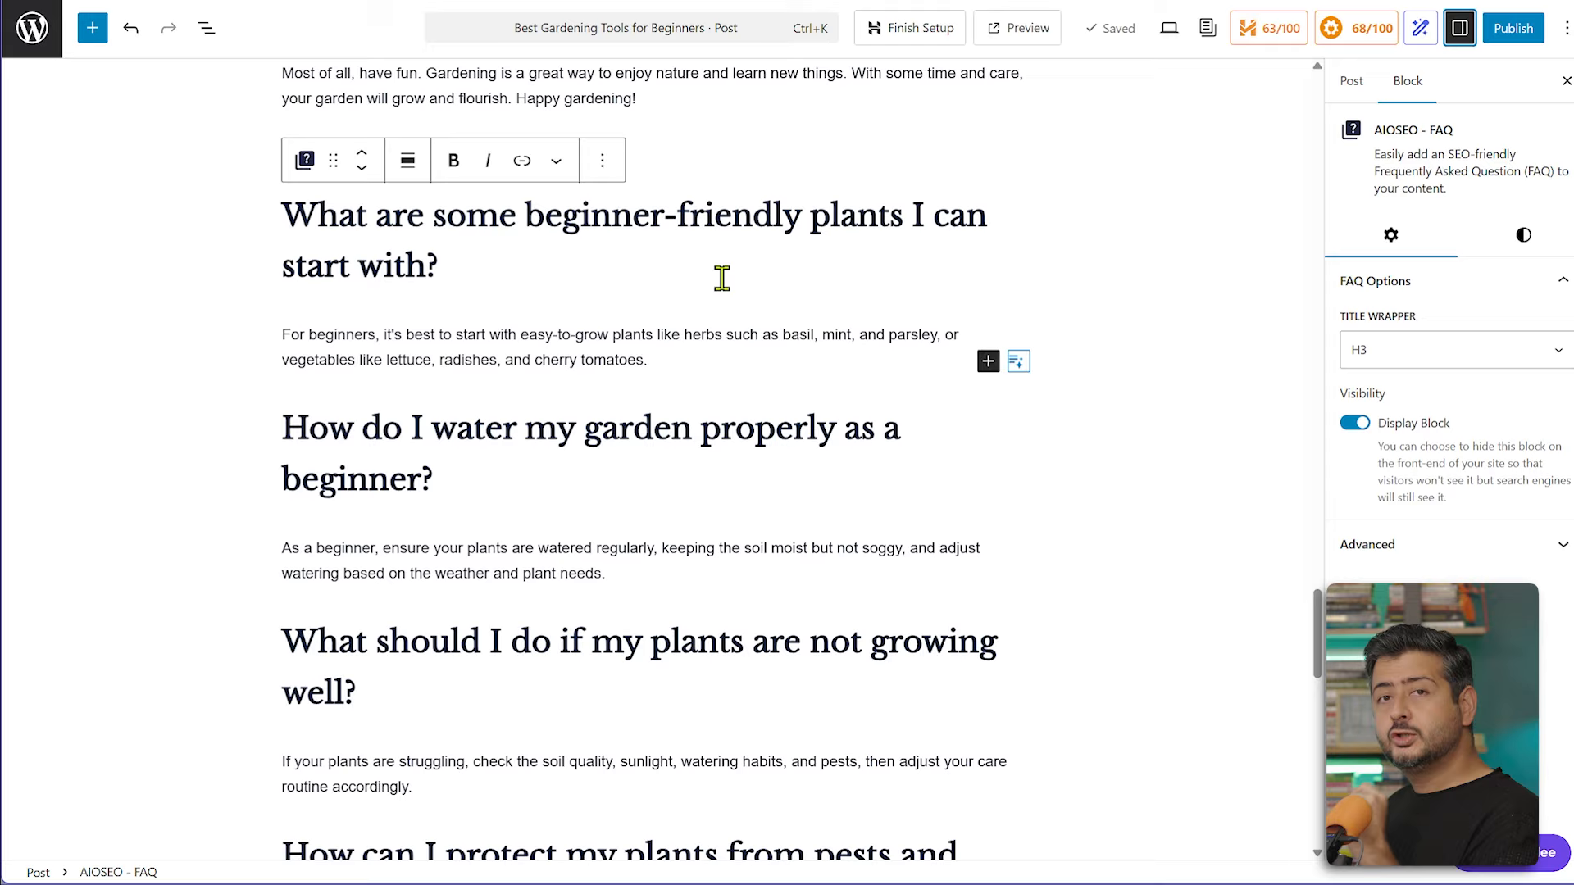
{"action": "left_click", "coordinate": [564, 217]}
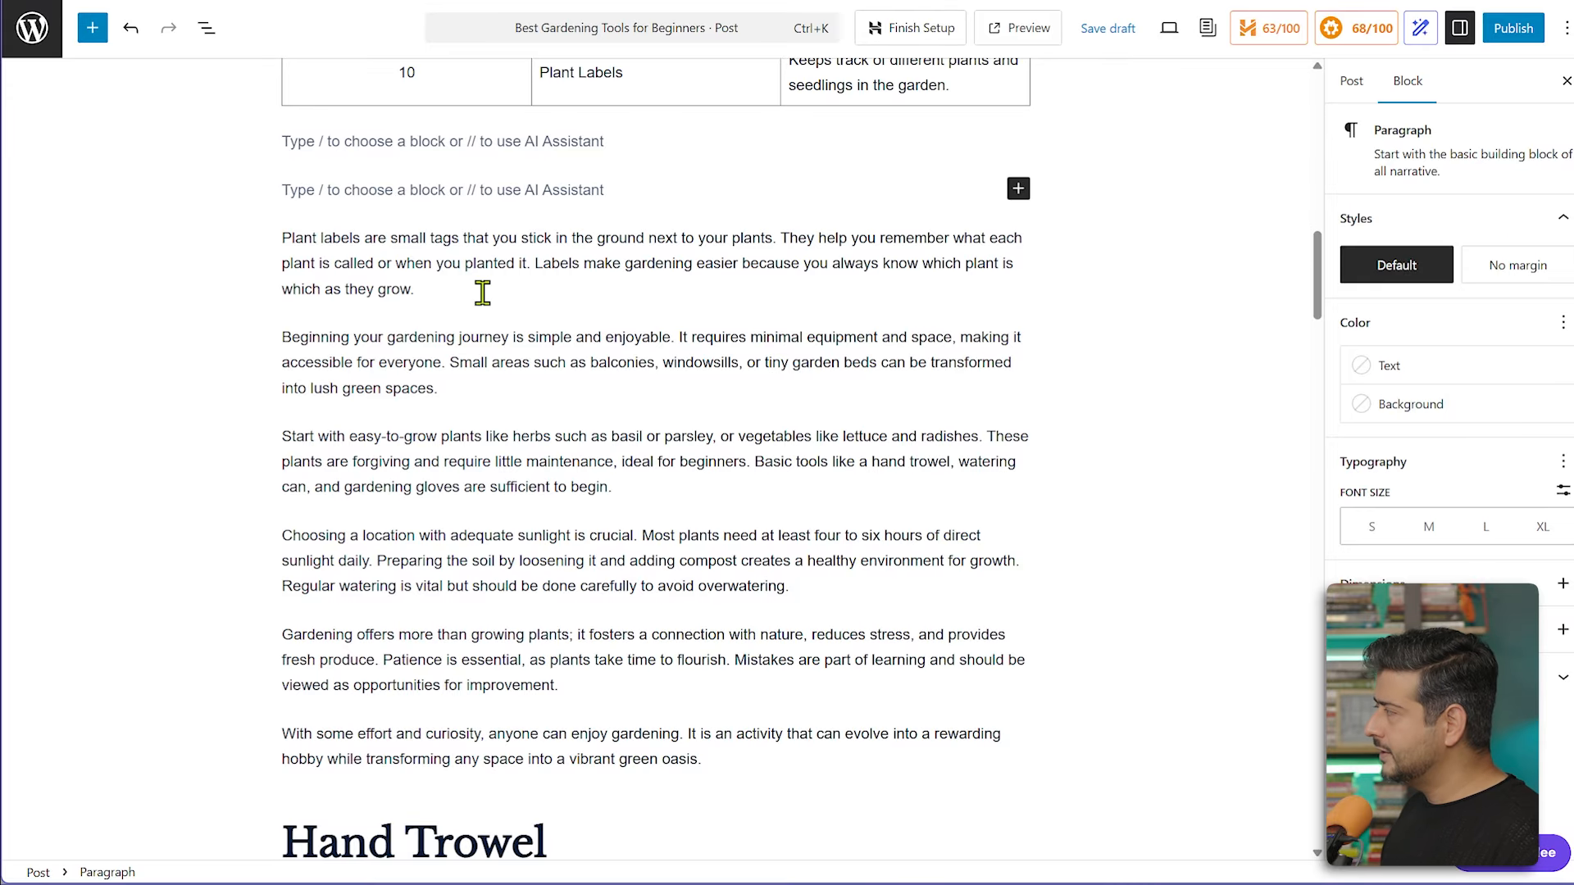
Open the key points generator and set the tone to Friendly and the audience to Beginners & Novices
{"action": "scroll", "coordinate": [481, 292], "scroll_direction": "down", "scroll_amount": 20}
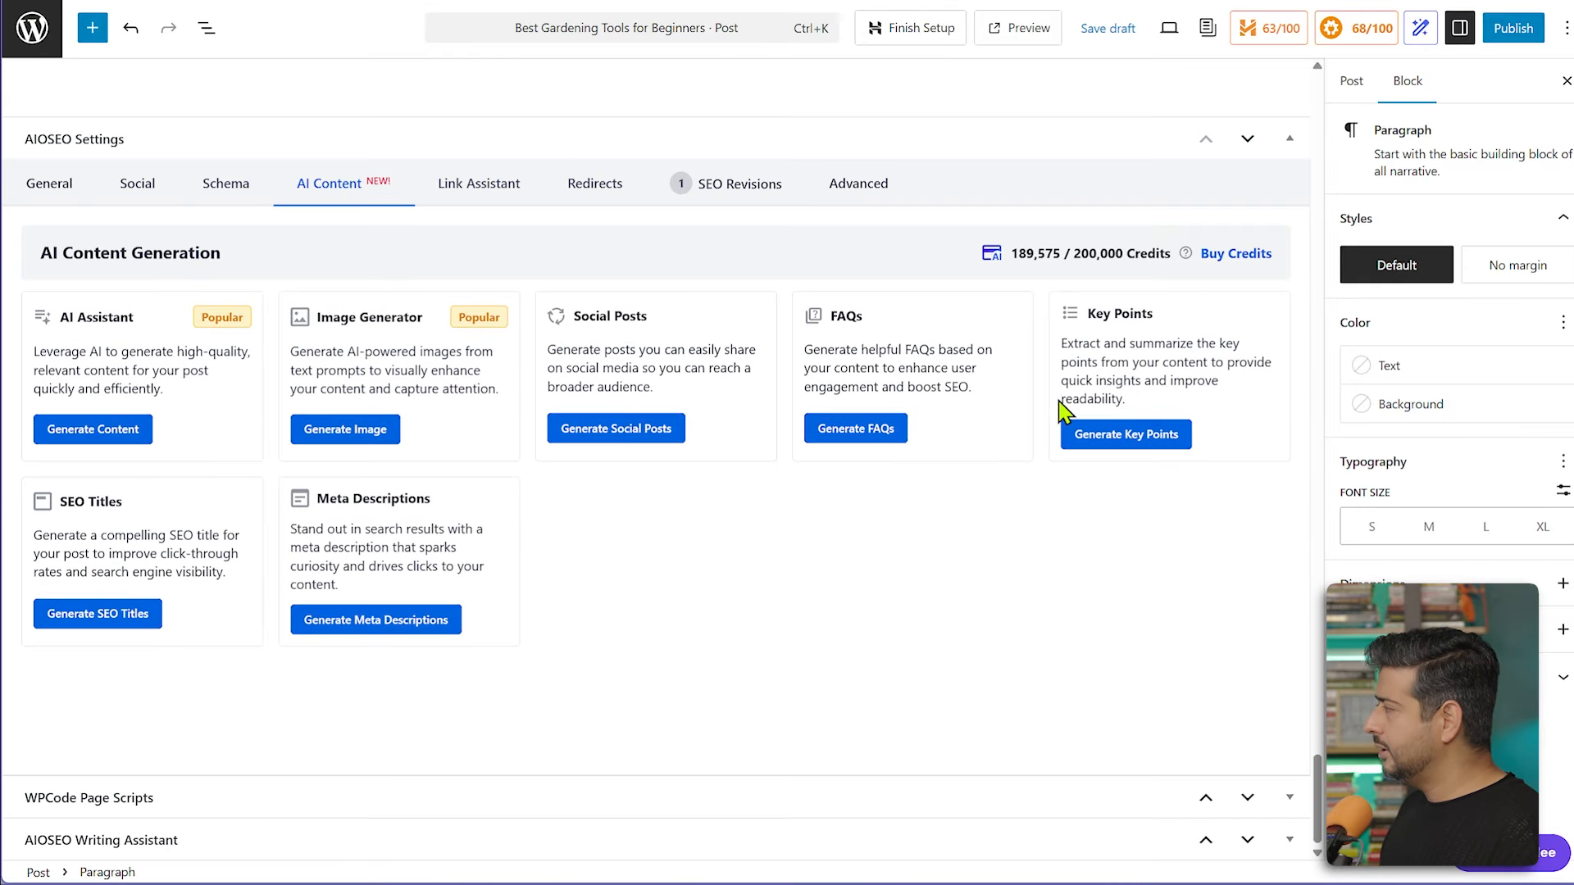
{"action": "left_click", "coordinate": [1086, 441]}
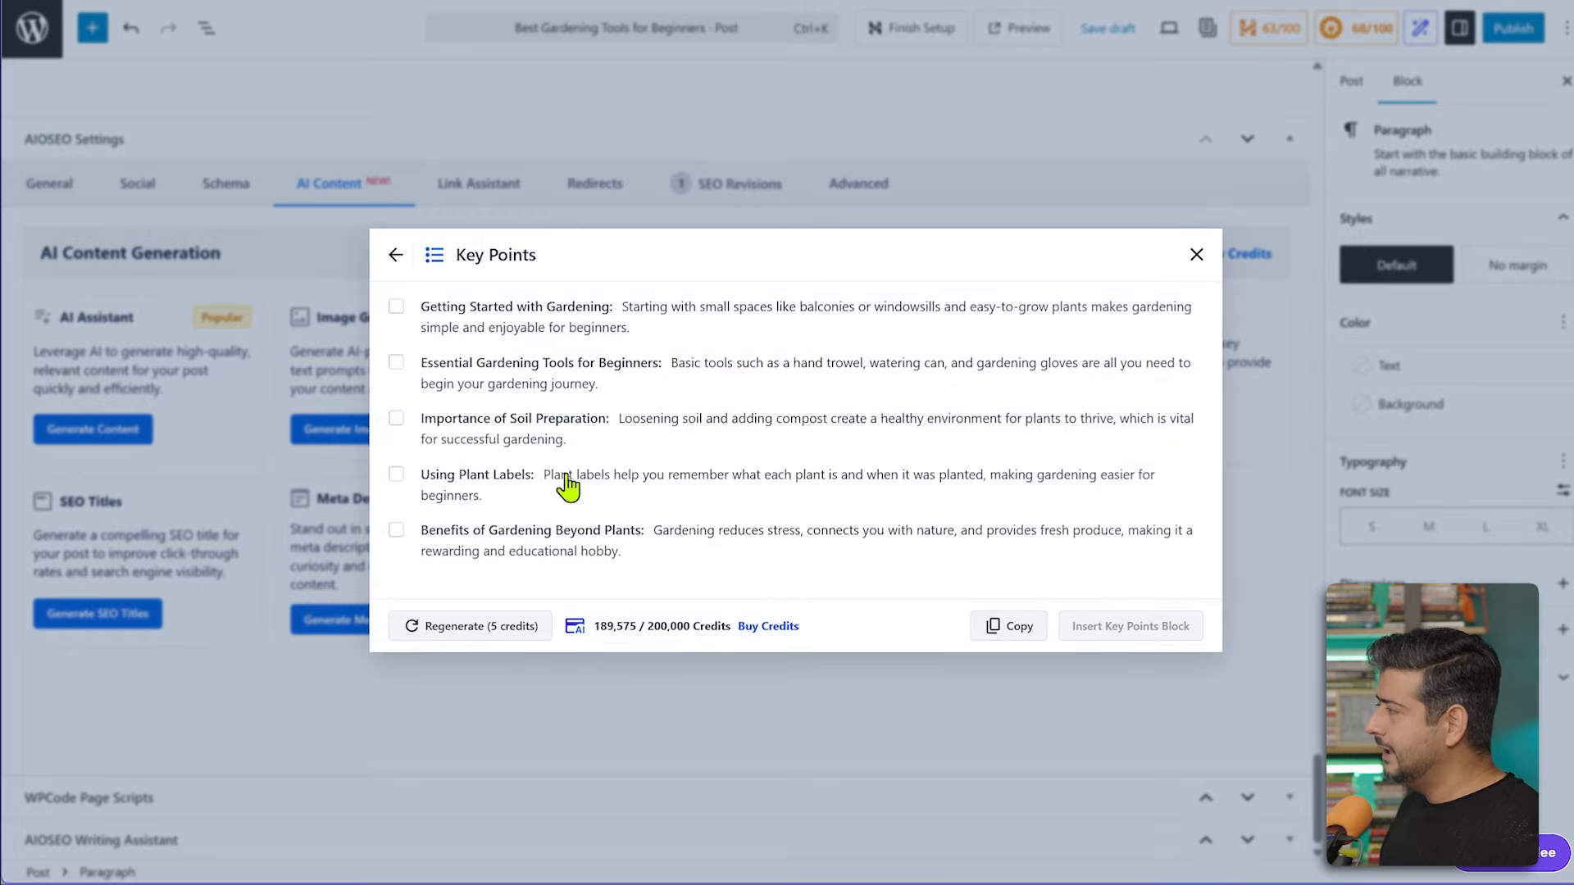
{"action": "left_click", "coordinate": [395, 255]}
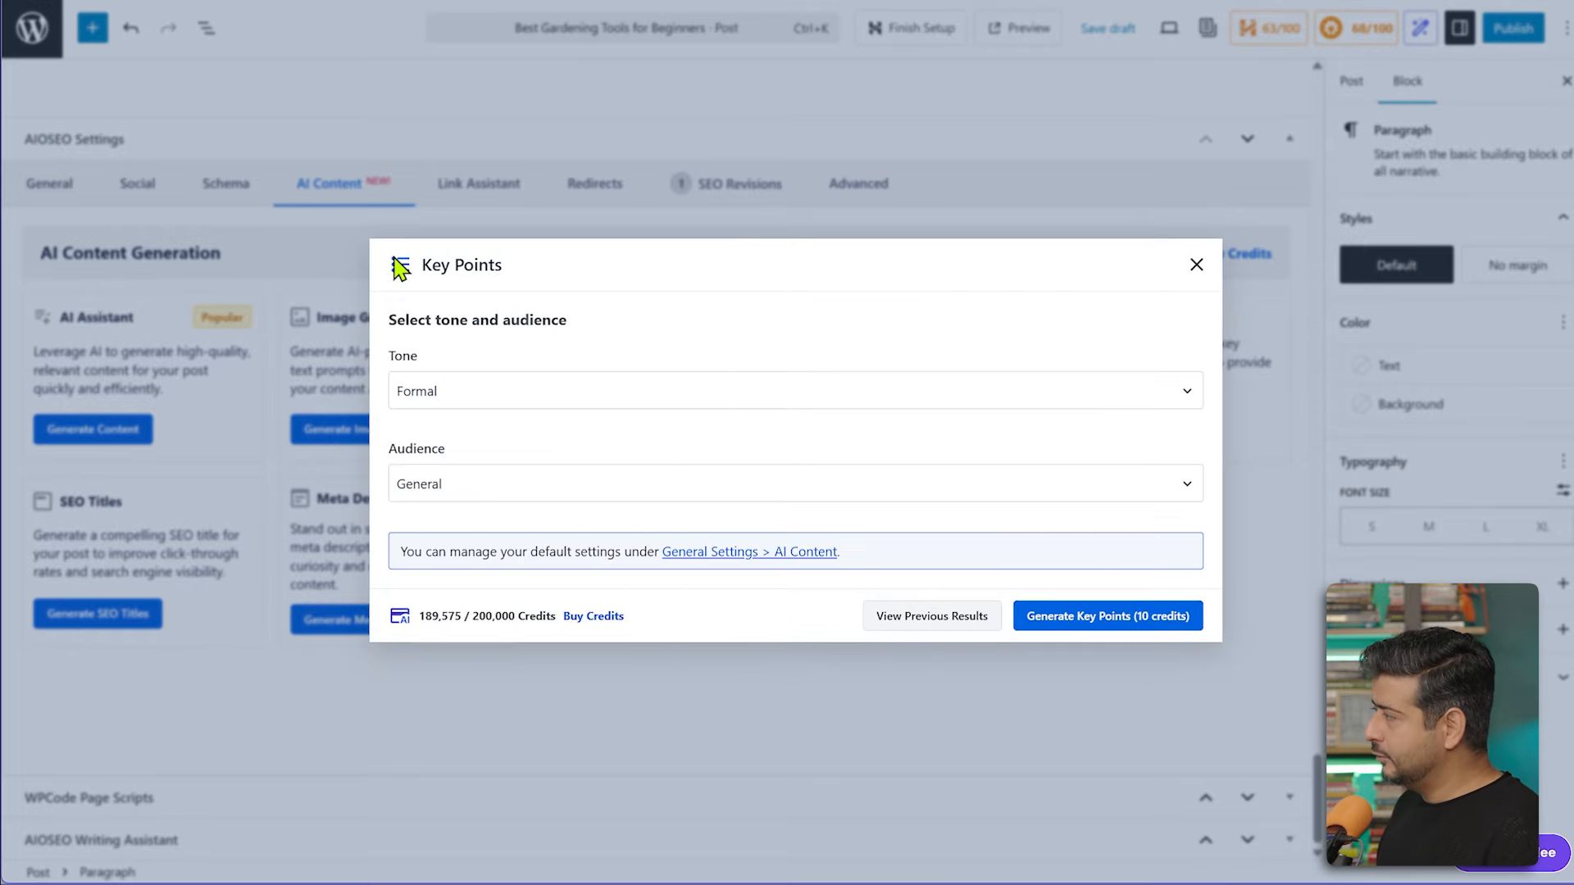
{"action": "left_click", "coordinate": [594, 393]}
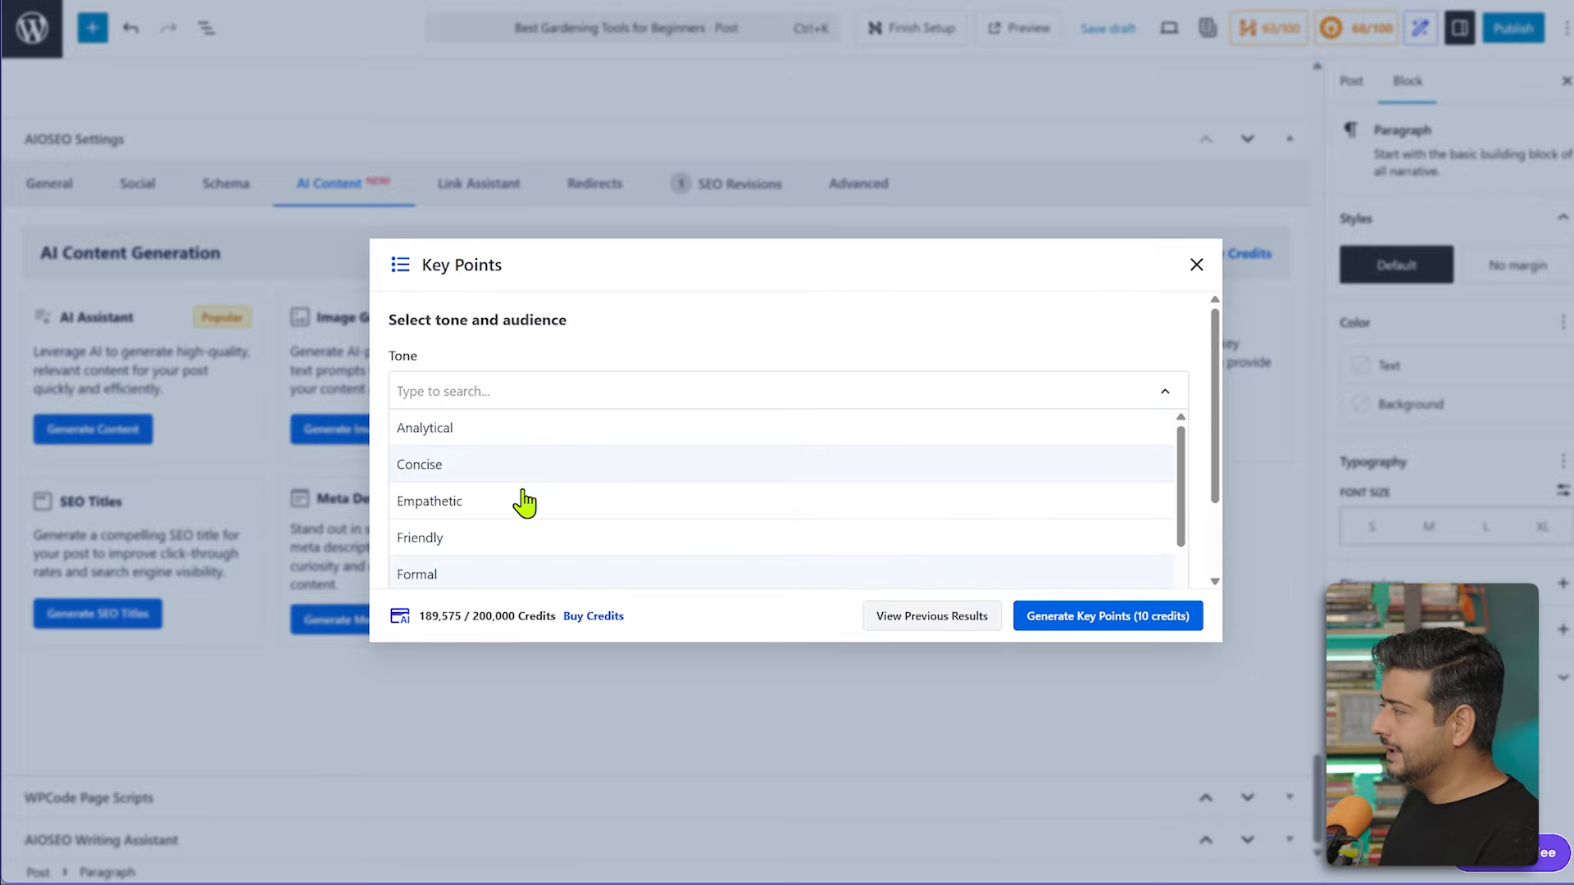
{"action": "left_click", "coordinate": [495, 541]}
{"action": "left_click", "coordinate": [525, 485]}
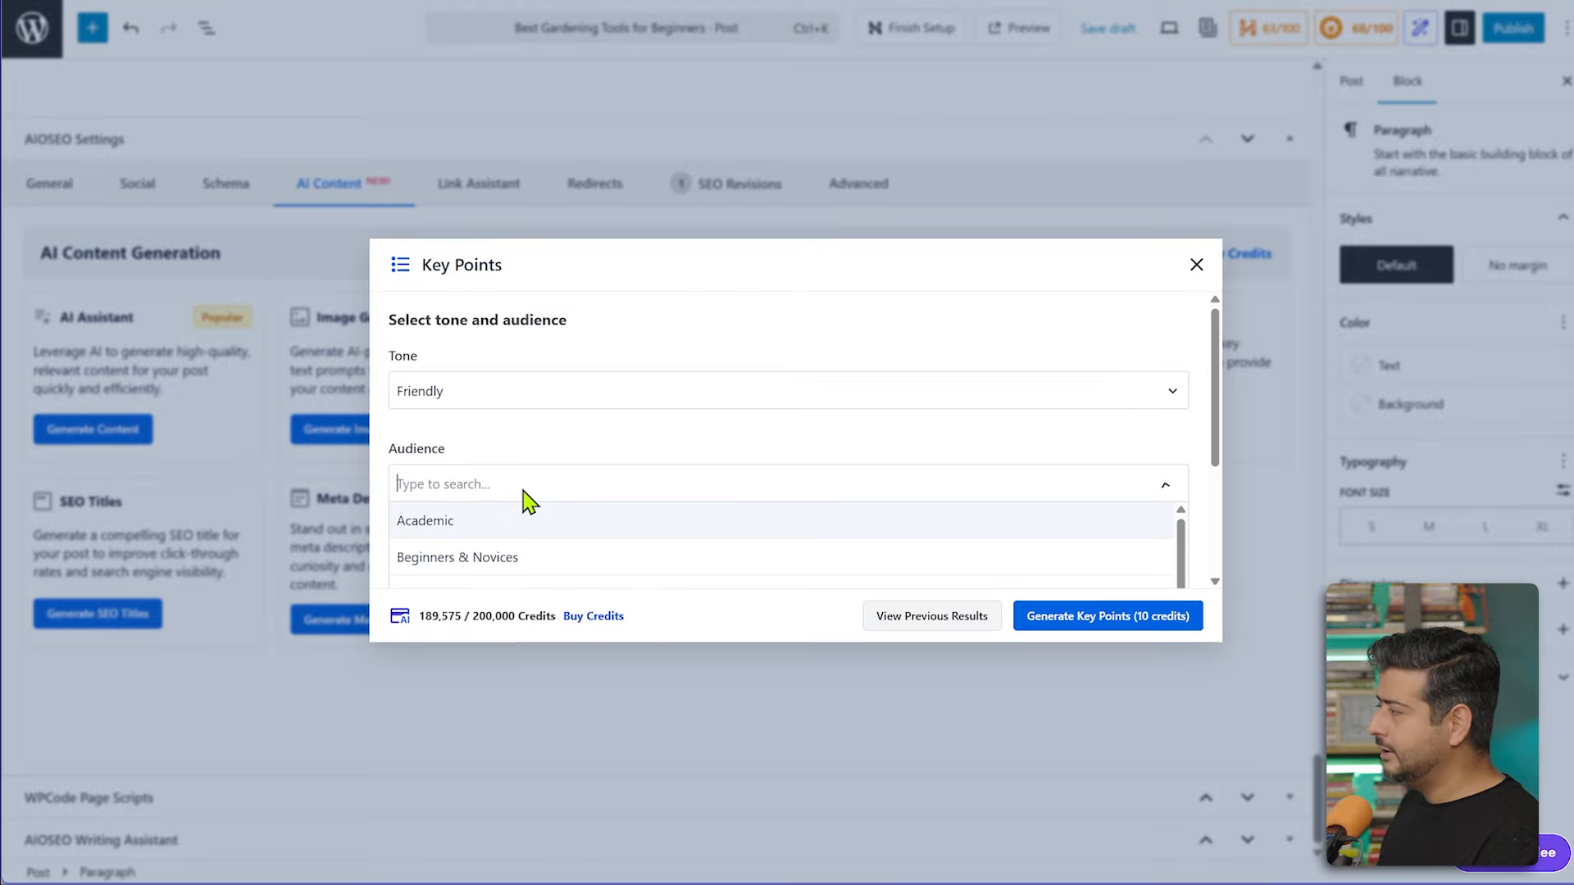
{"action": "left_click", "coordinate": [496, 555]}
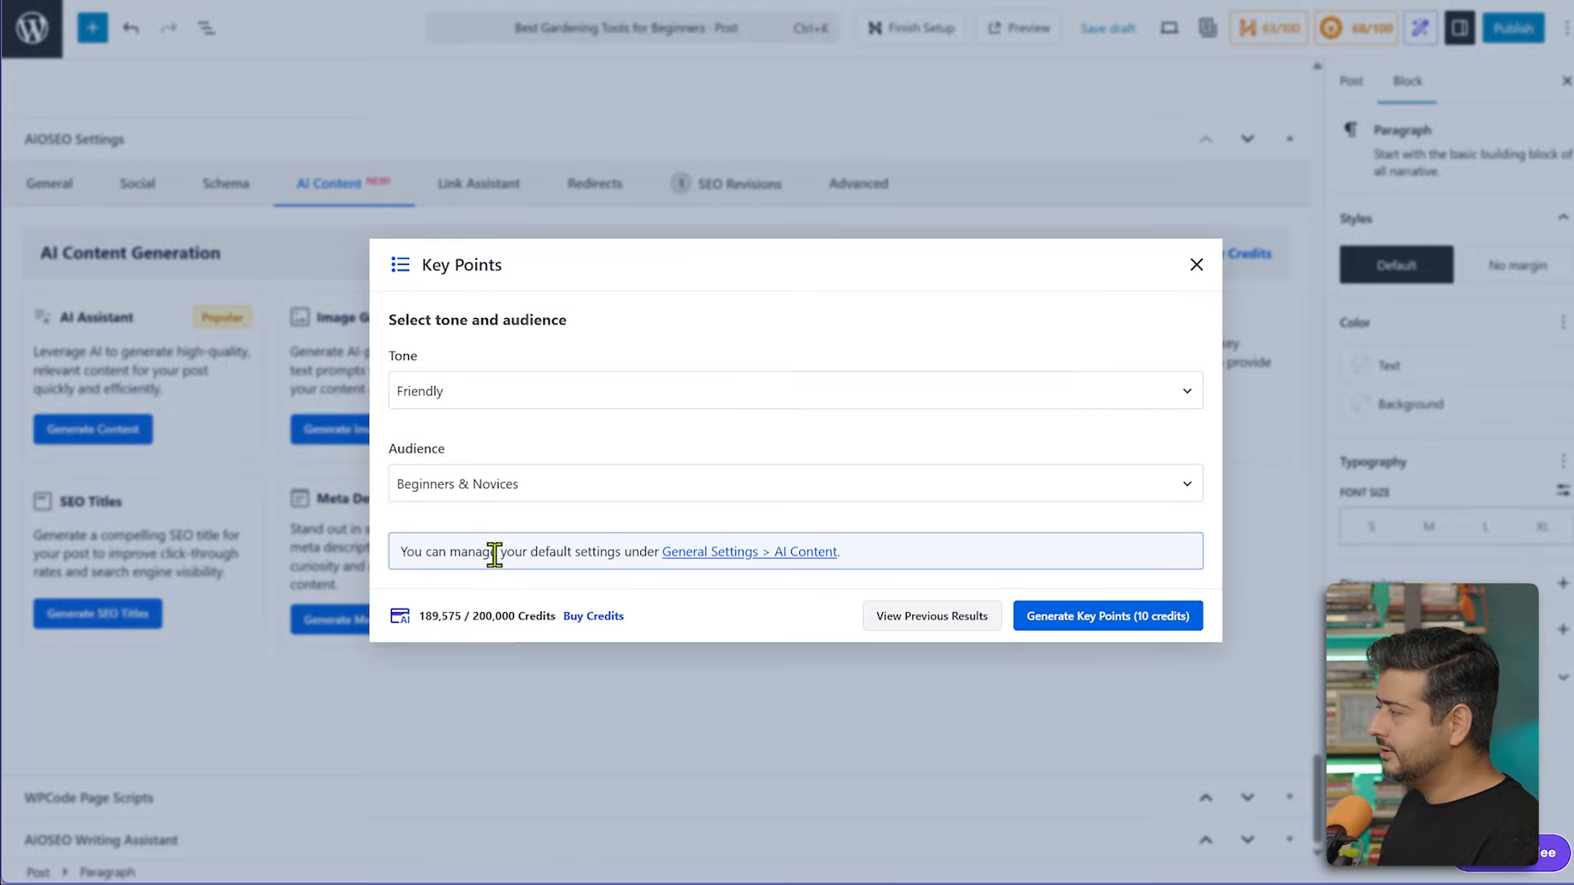
Generate the key points and insert all five of them into the post as a key points block
{"action": "left_click", "coordinate": [1097, 622]}
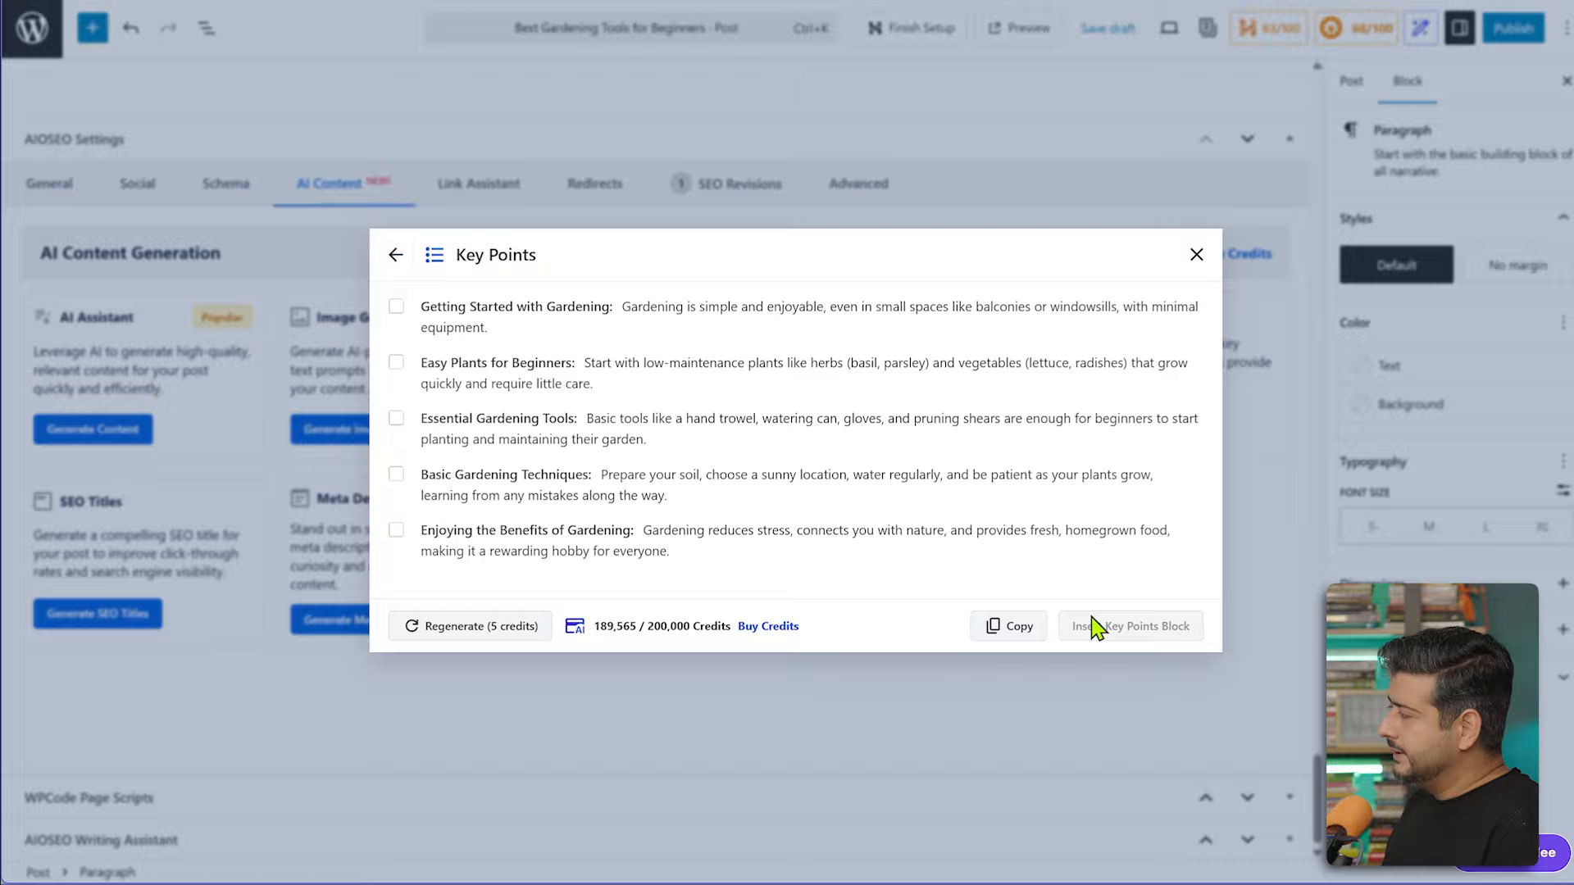
{"action": "left_click", "coordinate": [396, 531]}
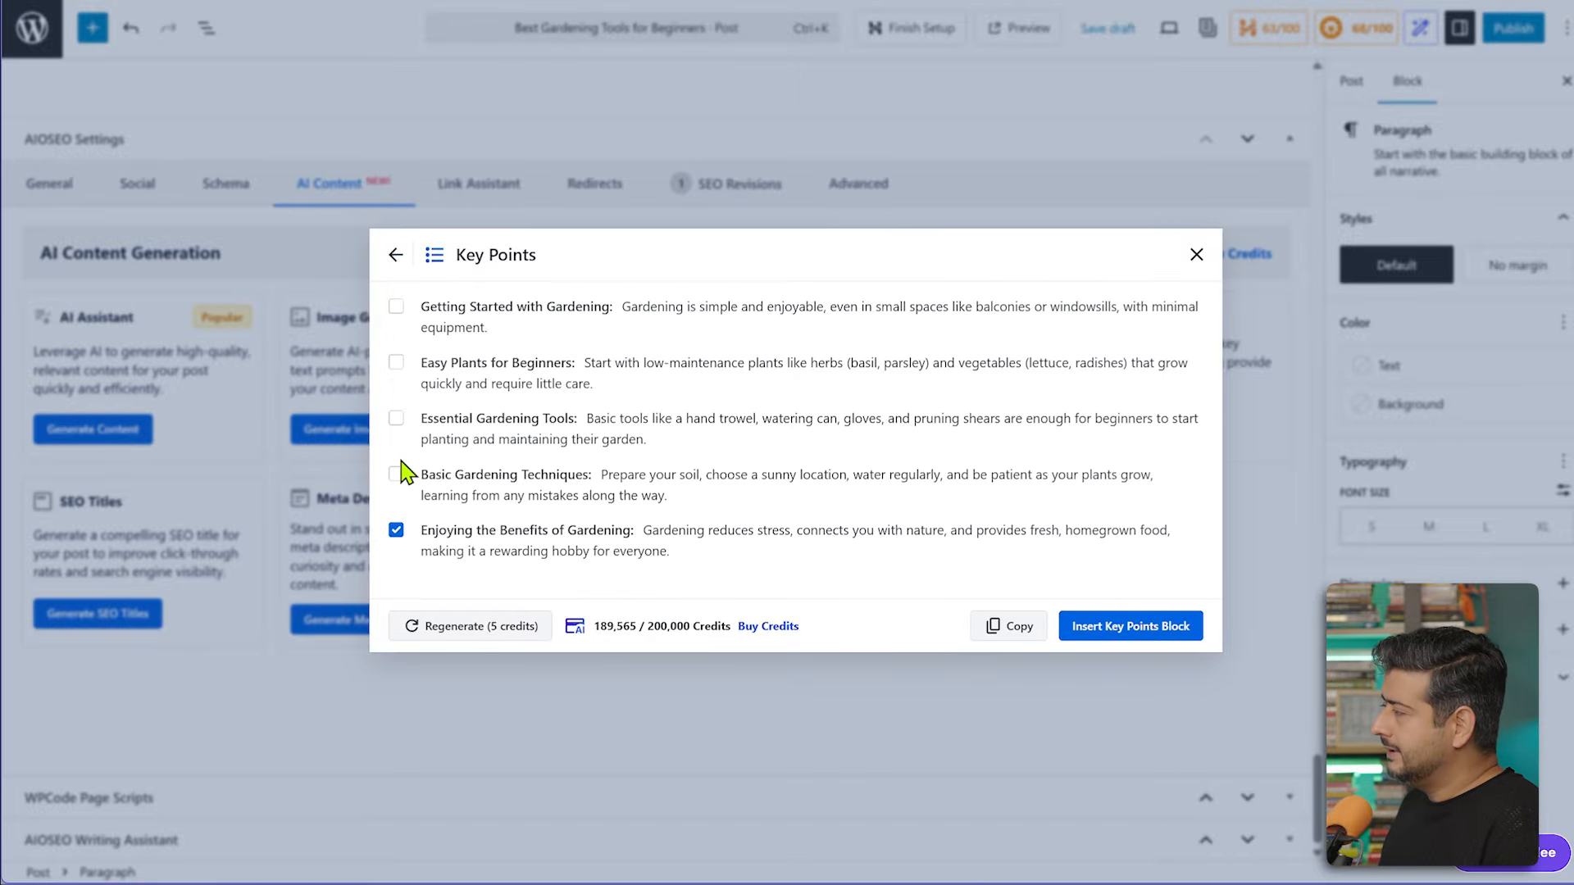
{"action": "left_click", "coordinate": [396, 418]}
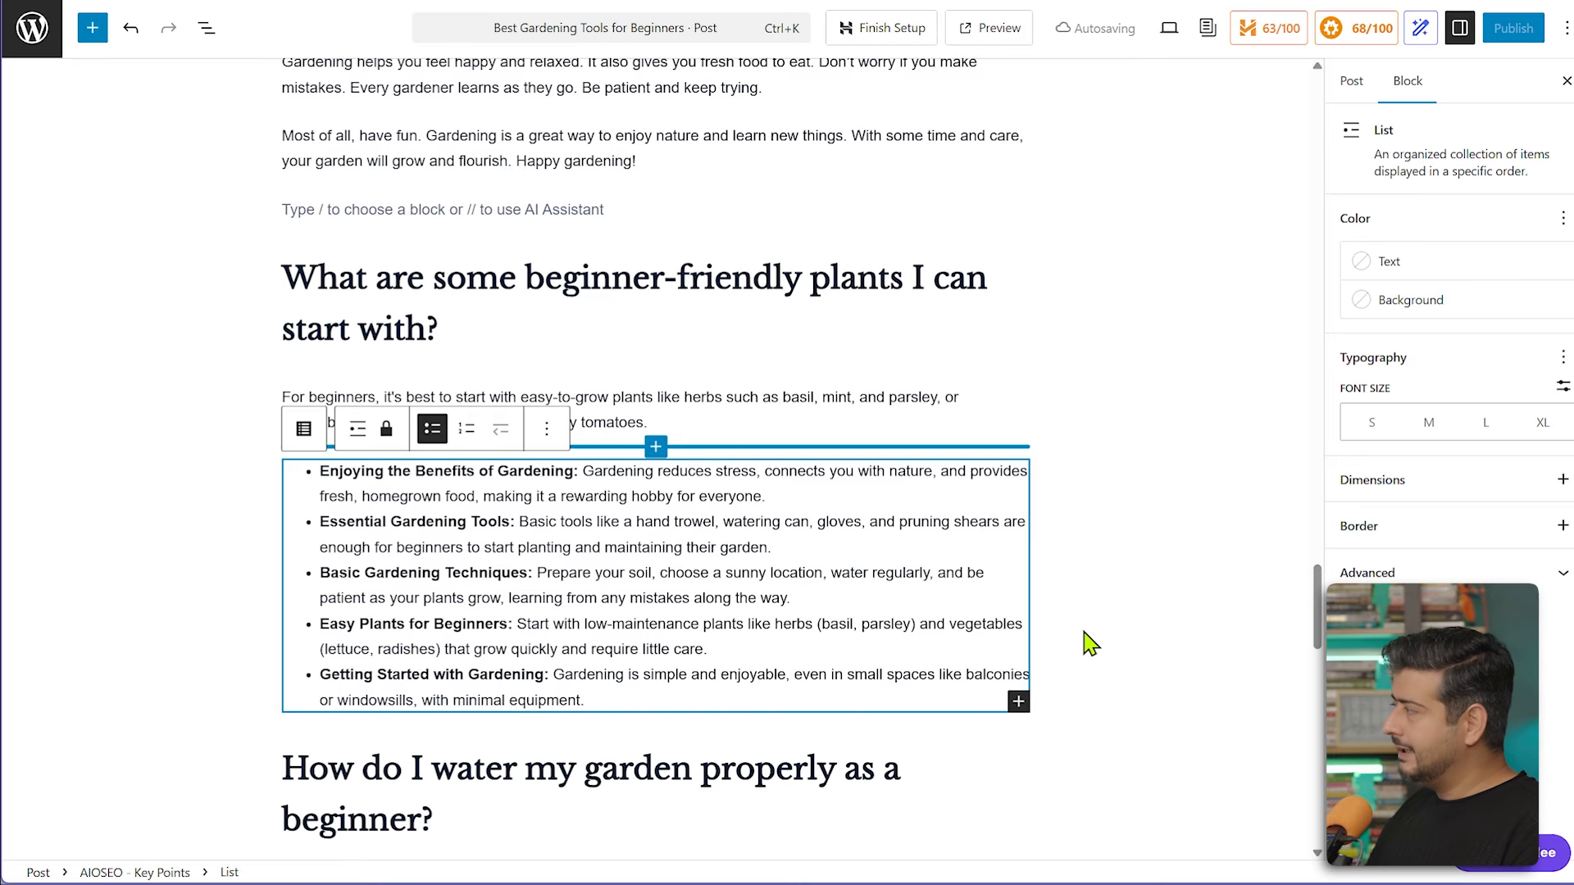
Give the key points list the dark red Global Color 2 background and white text
{"action": "left_click", "coordinate": [1437, 300]}
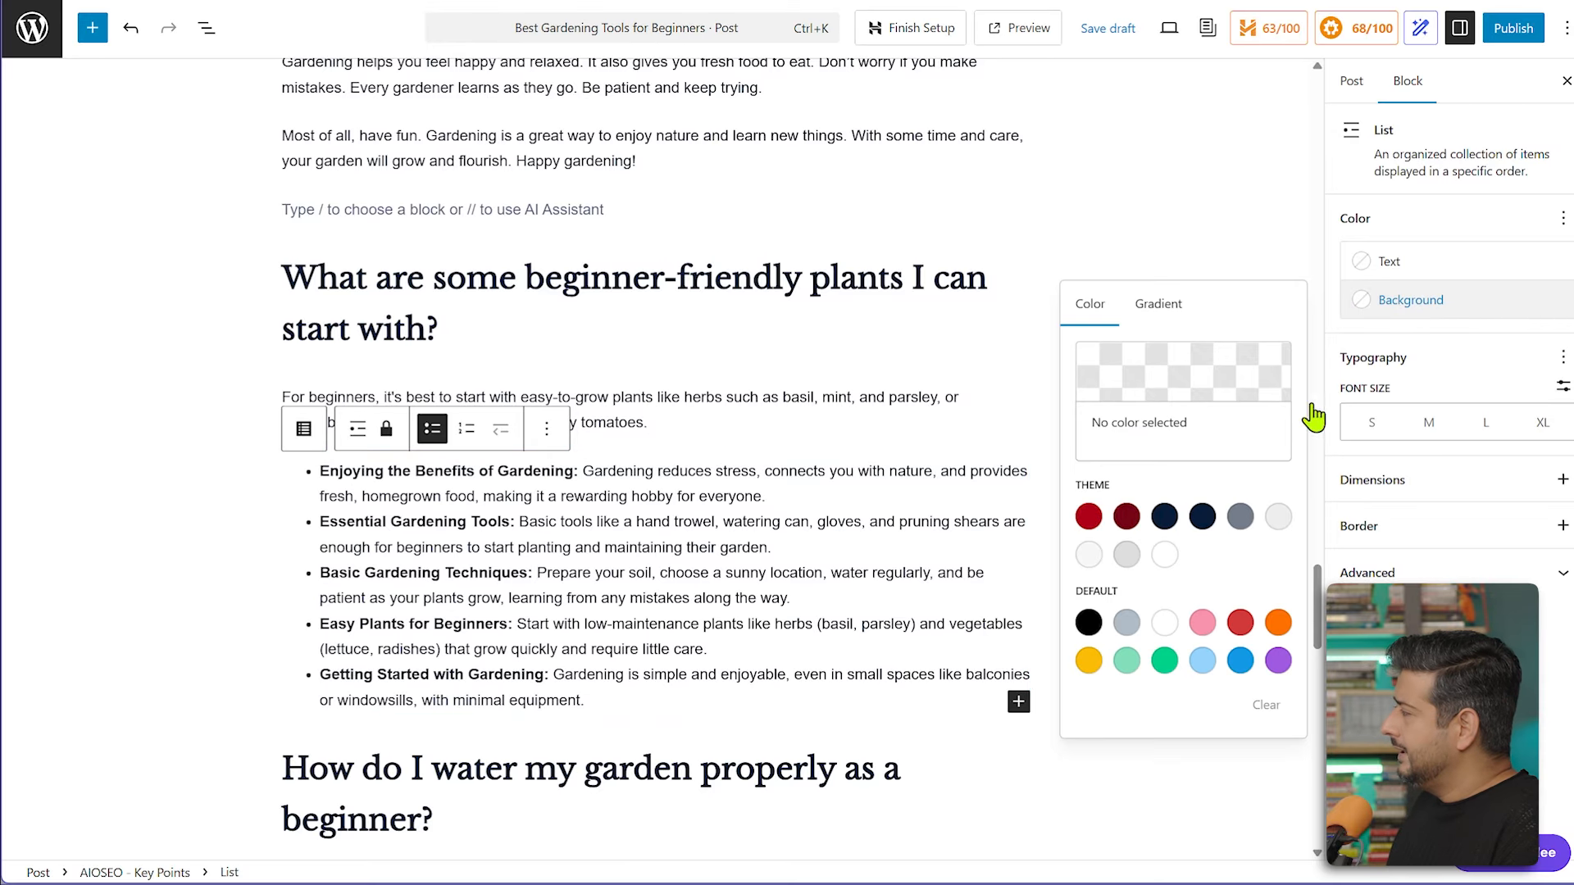
{"action": "left_click", "coordinate": [1126, 517]}
{"action": "left_click", "coordinate": [1164, 623]}
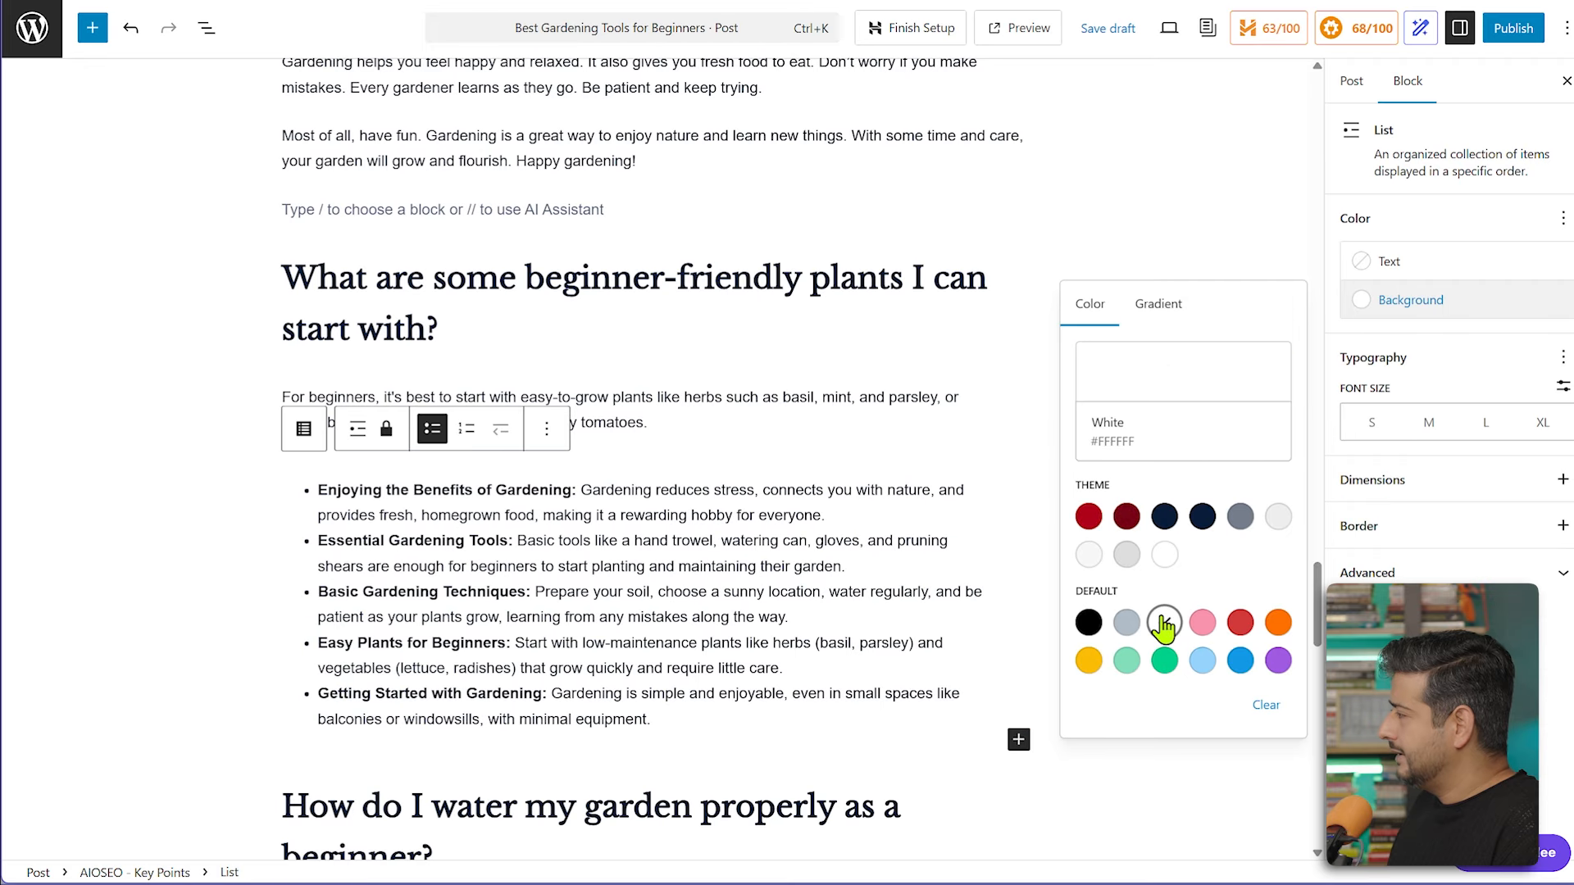
{"action": "left_click", "coordinate": [1128, 518]}
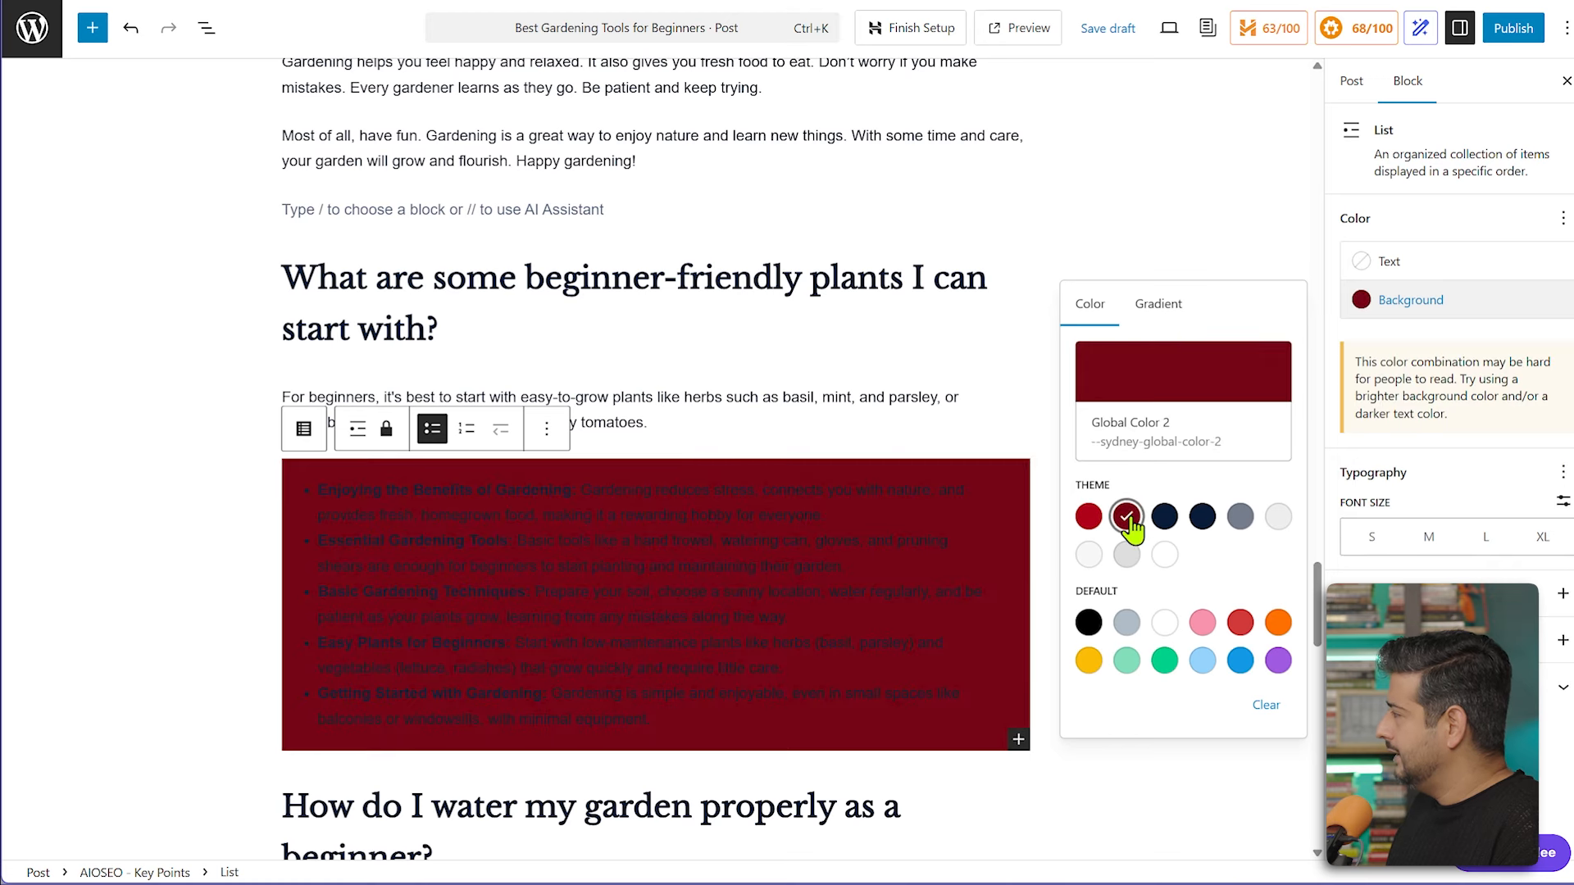
{"action": "left_click", "coordinate": [1390, 264]}
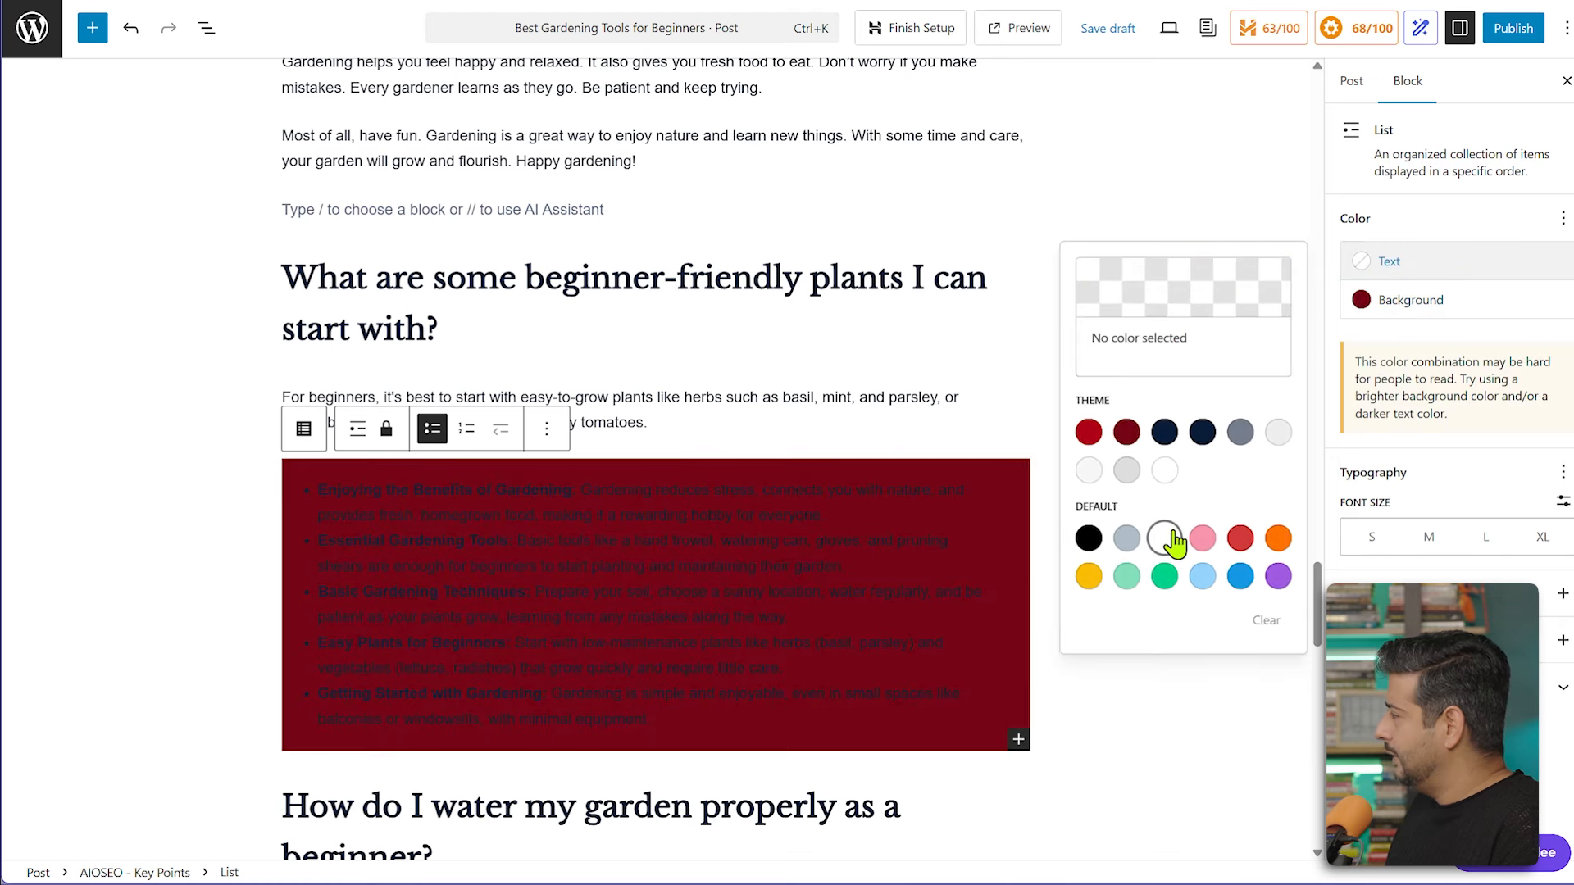
{"action": "left_click", "coordinate": [1166, 538]}
{"action": "left_click", "coordinate": [970, 447]}
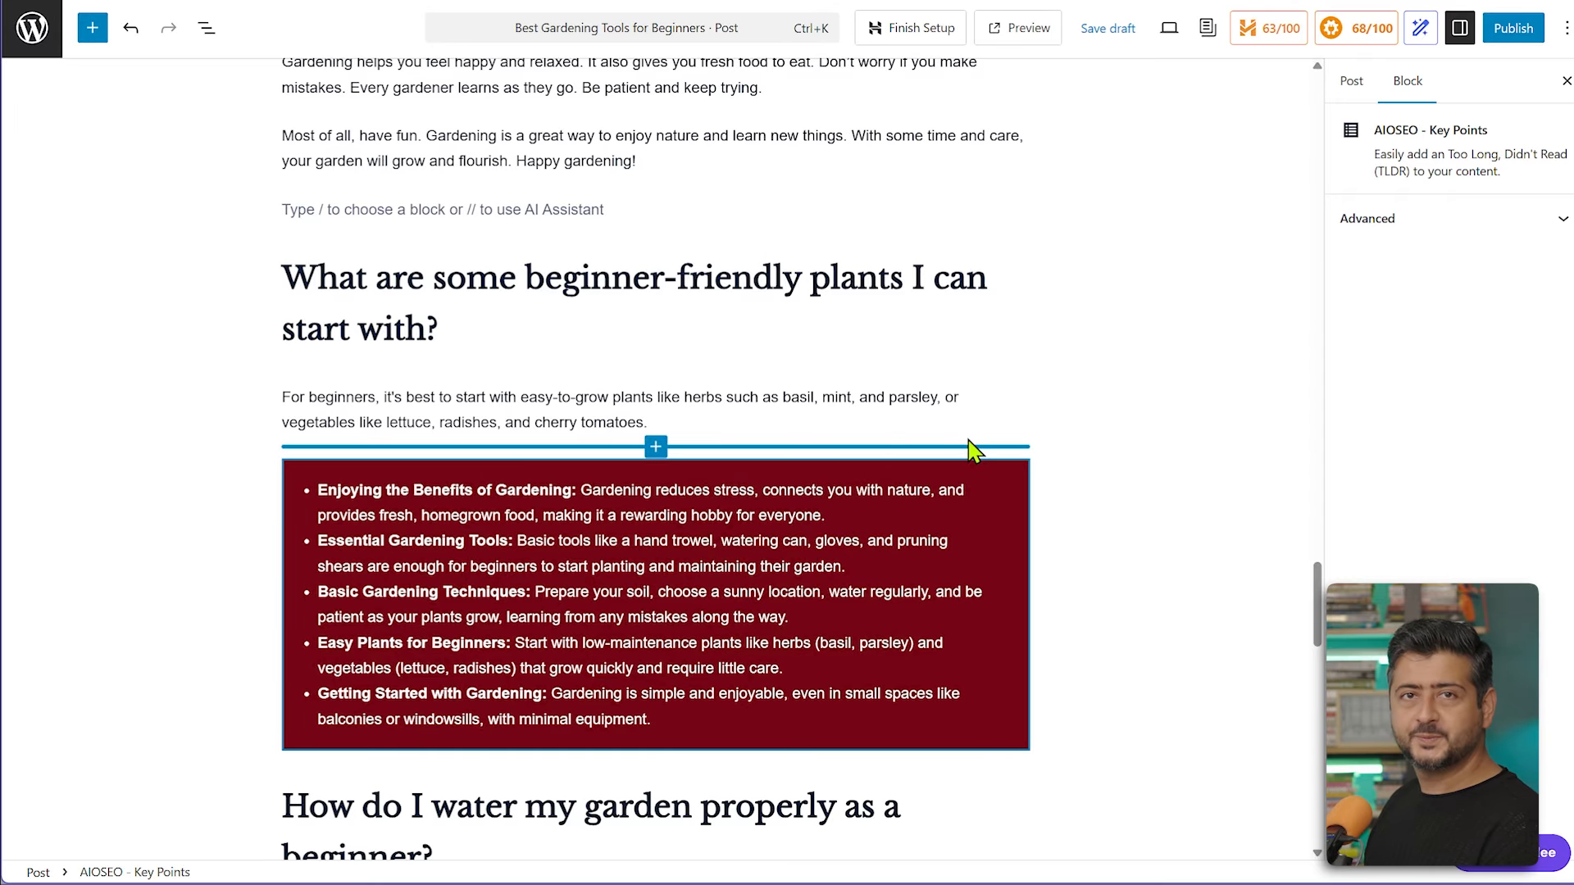
Open the image generator and prompt for a cheerful woman in her beautiful home garden with beginner plants and scattered gardening tools, well lit in the morning
{"action": "scroll", "coordinate": [836, 350], "scroll_direction": "up", "scroll_amount": 15}
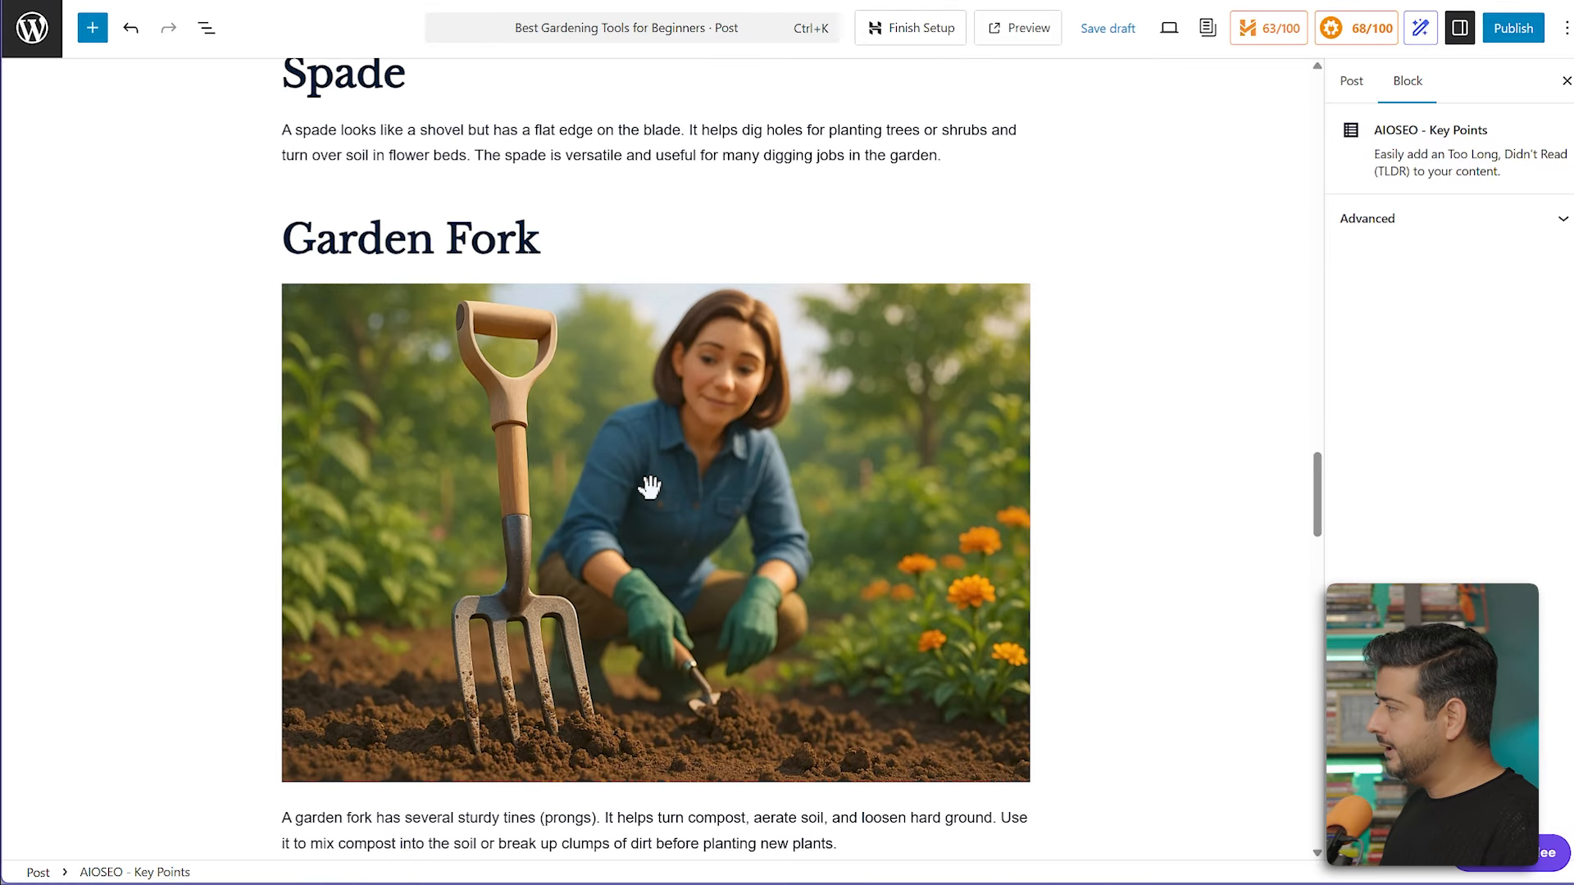
{"action": "scroll", "coordinate": [649, 487], "scroll_direction": "down", "scroll_amount": 20}
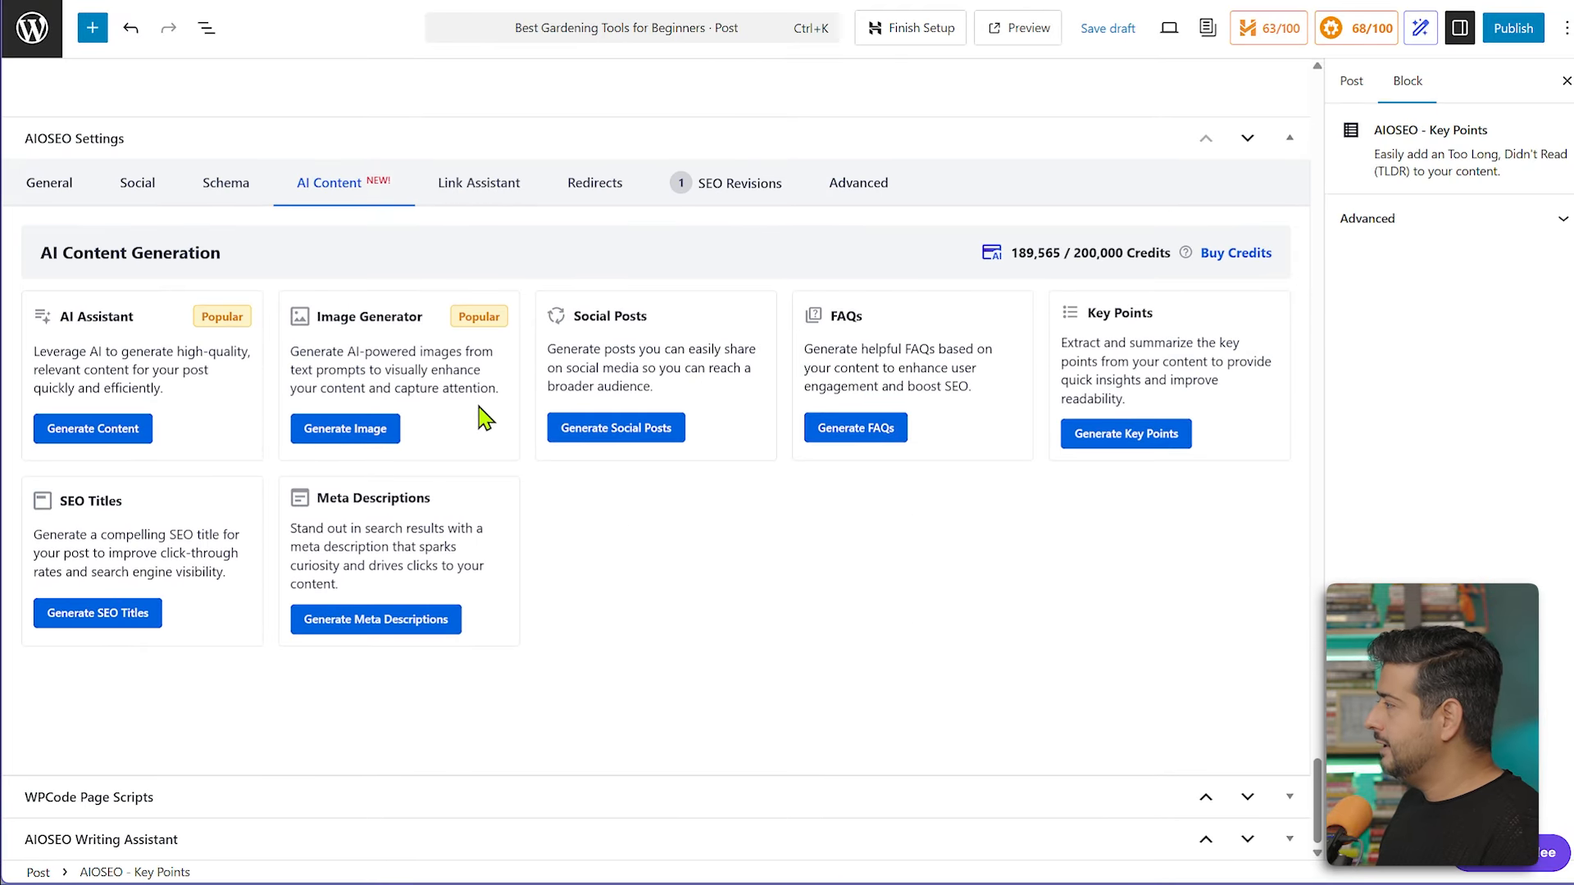
{"action": "left_click", "coordinate": [365, 434]}
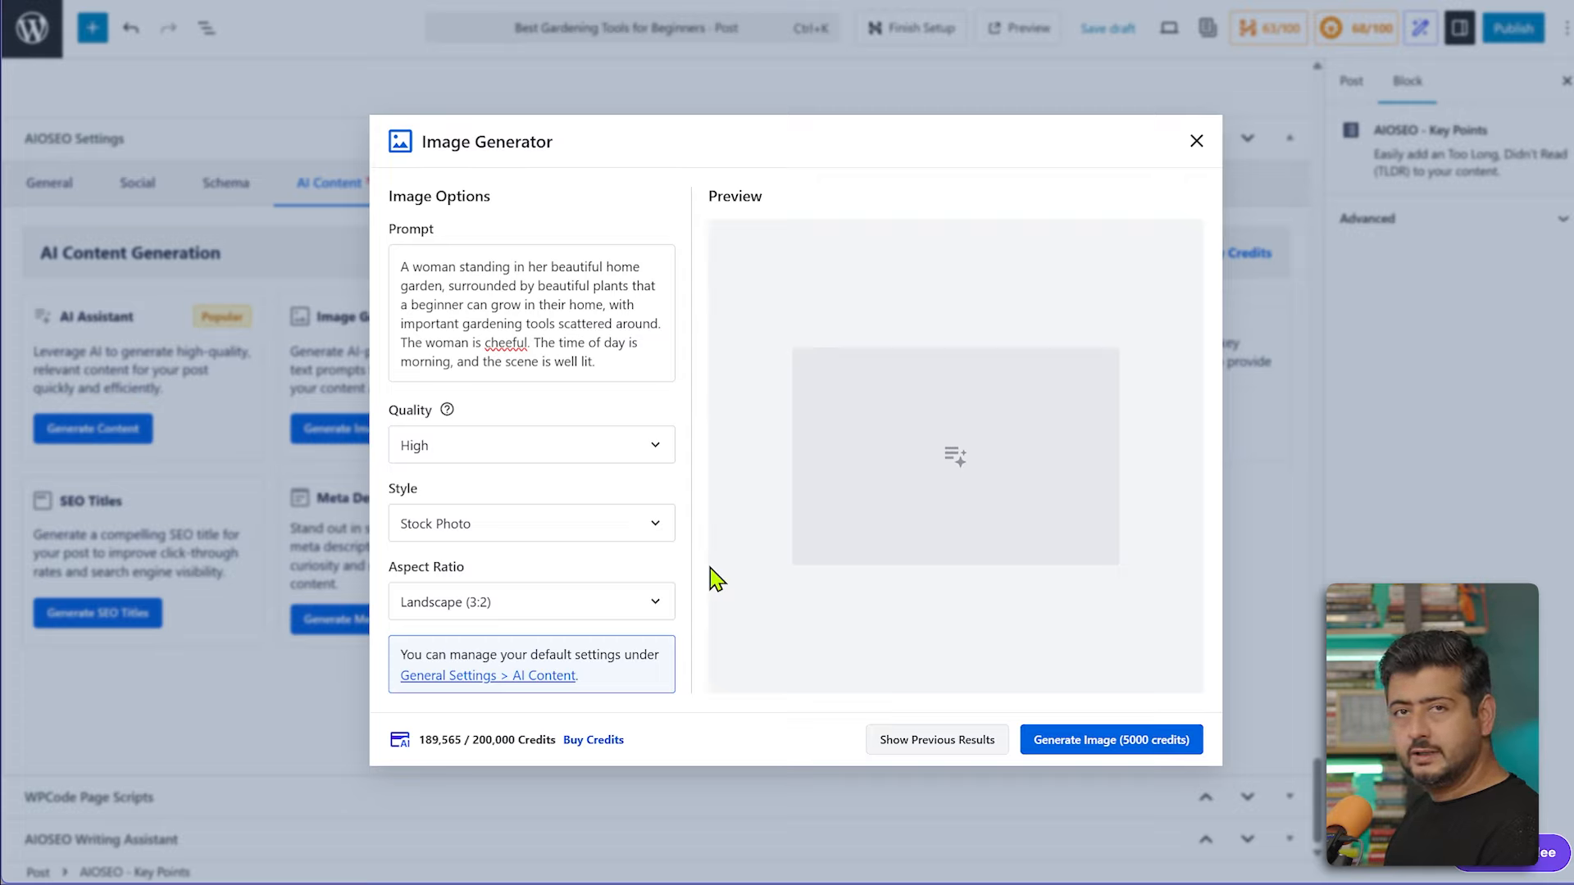
Look through the style and aspect ratio choices offered for the AI image
{"action": "left_click", "coordinate": [668, 523]}
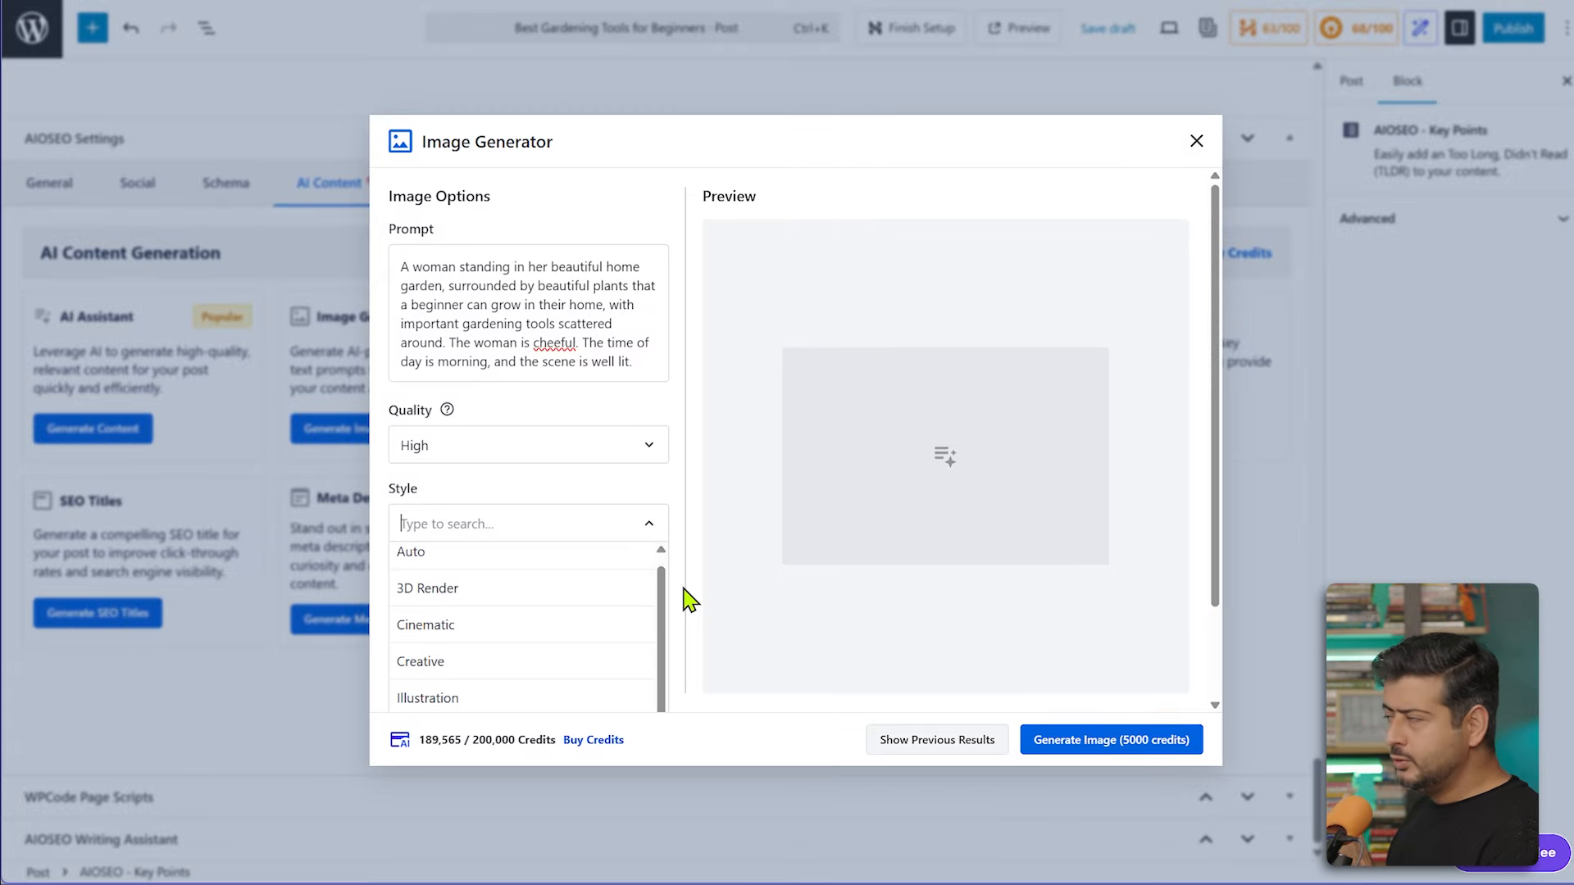
{"action": "scroll", "coordinate": [736, 580], "scroll_direction": "down", "scroll_amount": 3}
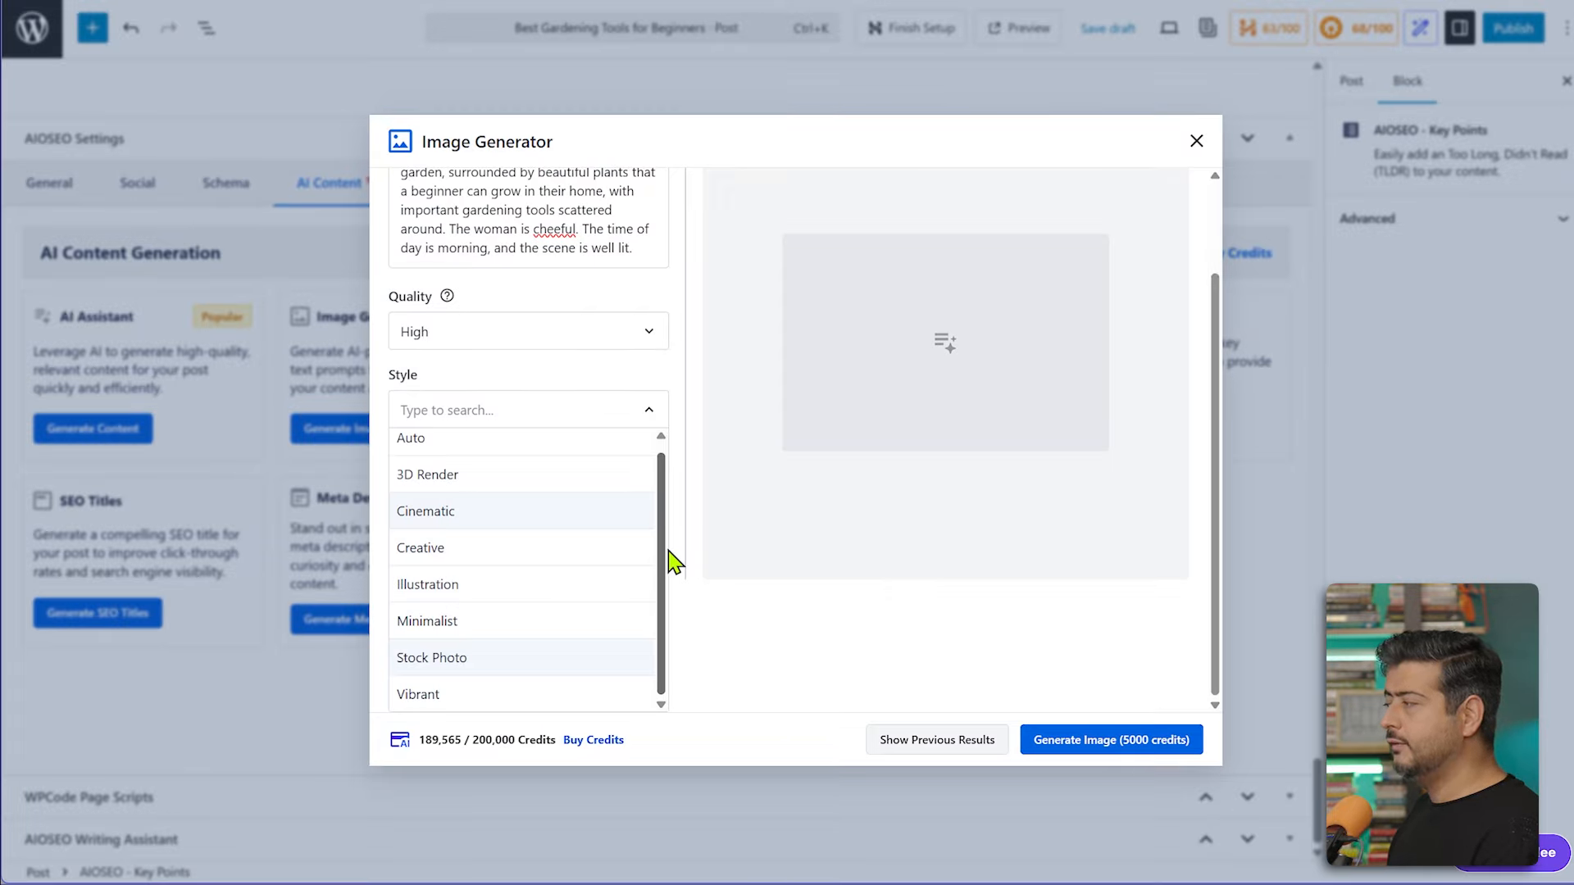
{"action": "left_click", "coordinate": [703, 552]}
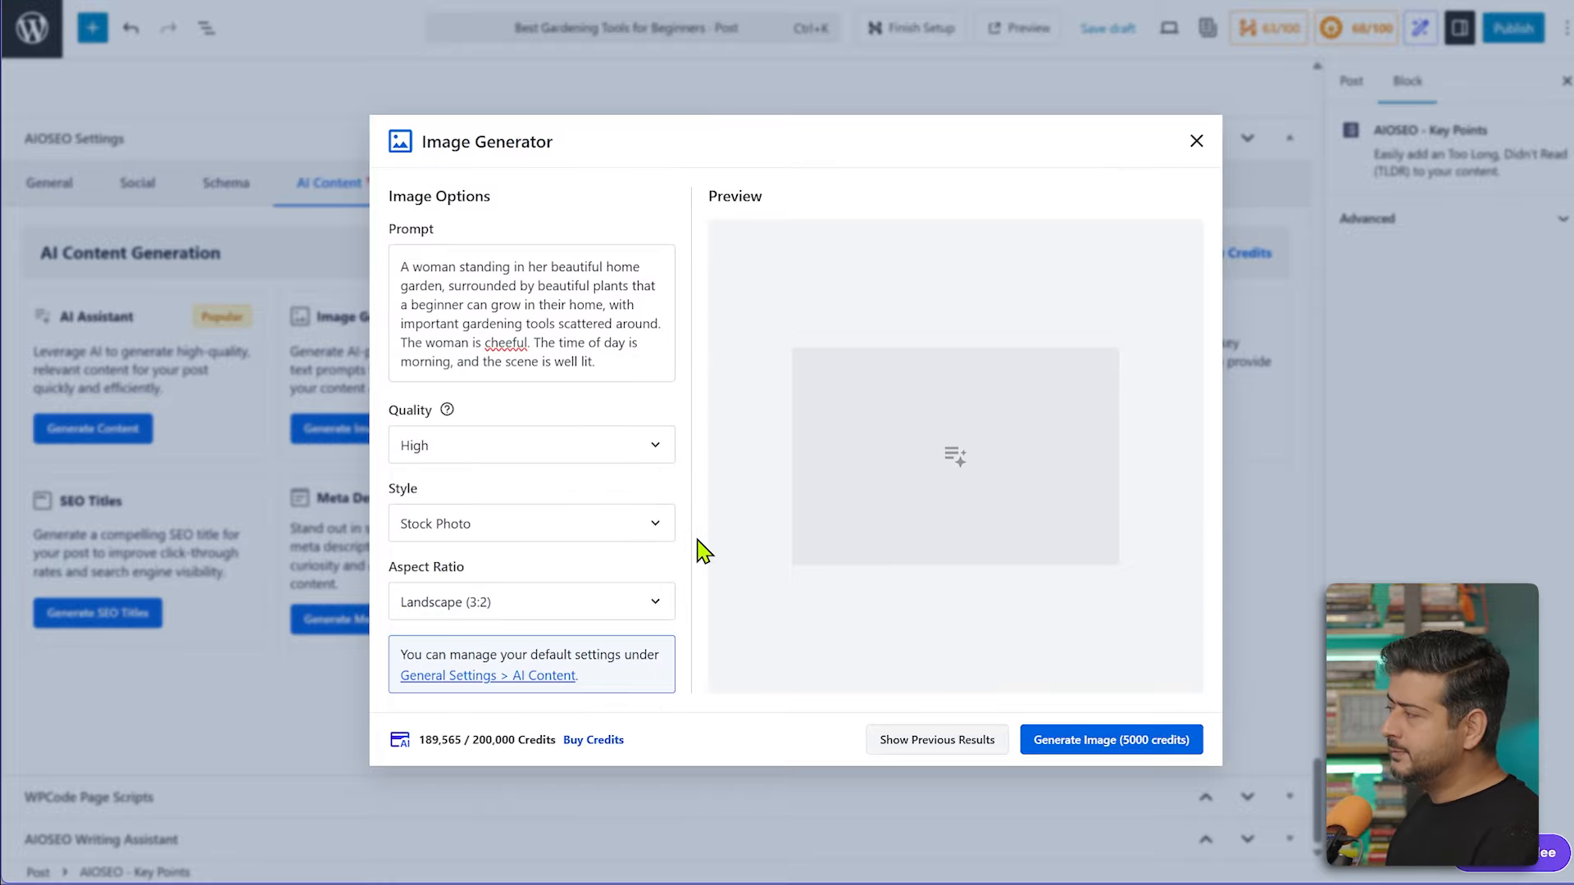
{"action": "left_click", "coordinate": [590, 604]}
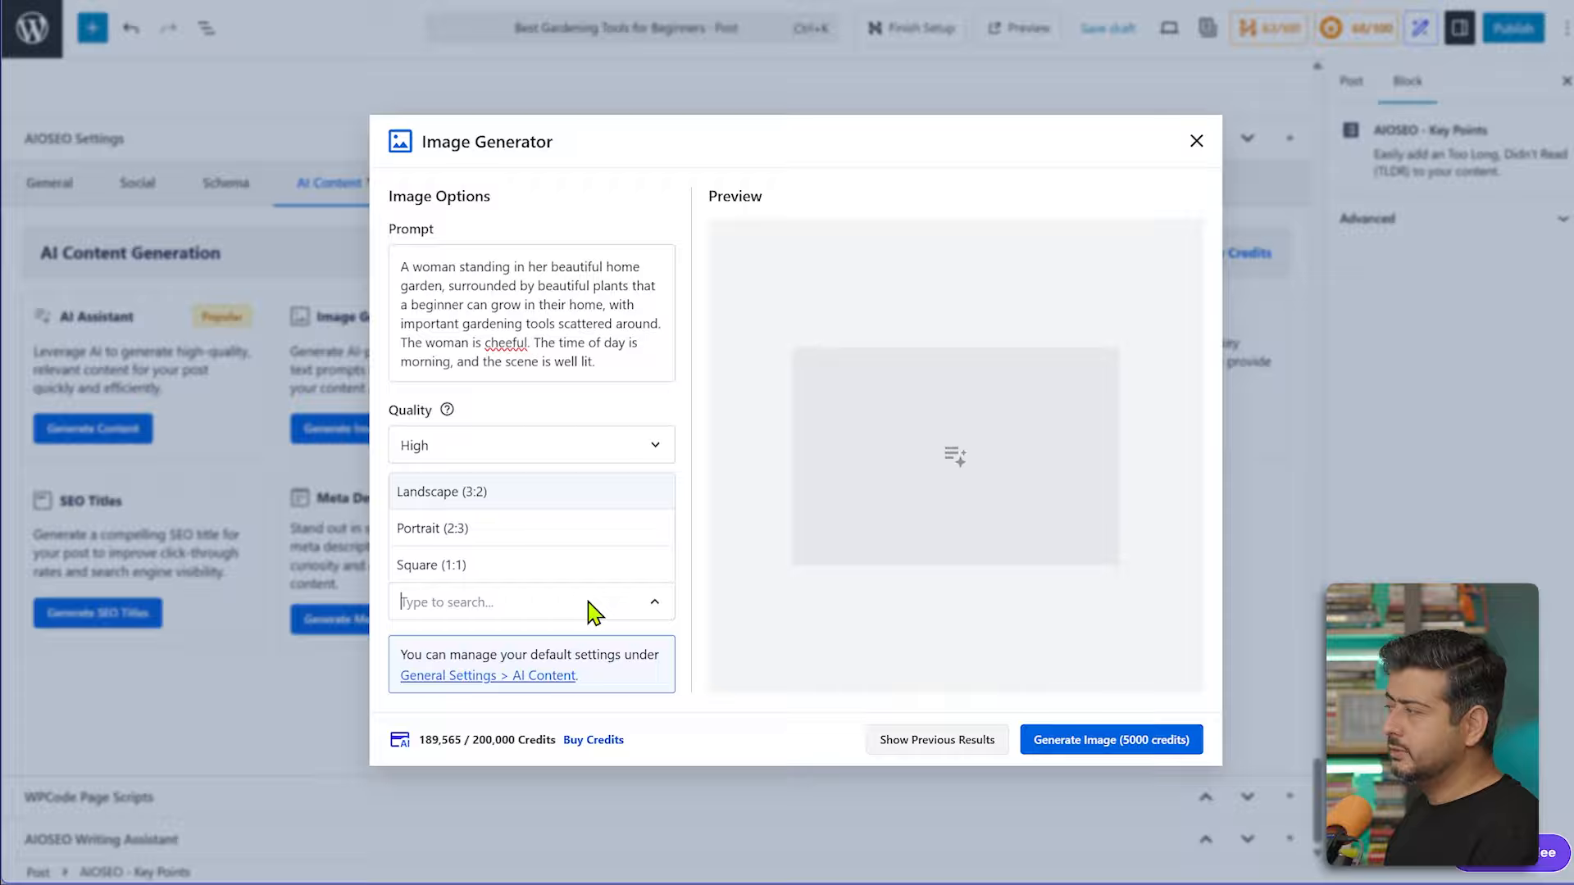
{"action": "left_click", "coordinate": [695, 607]}
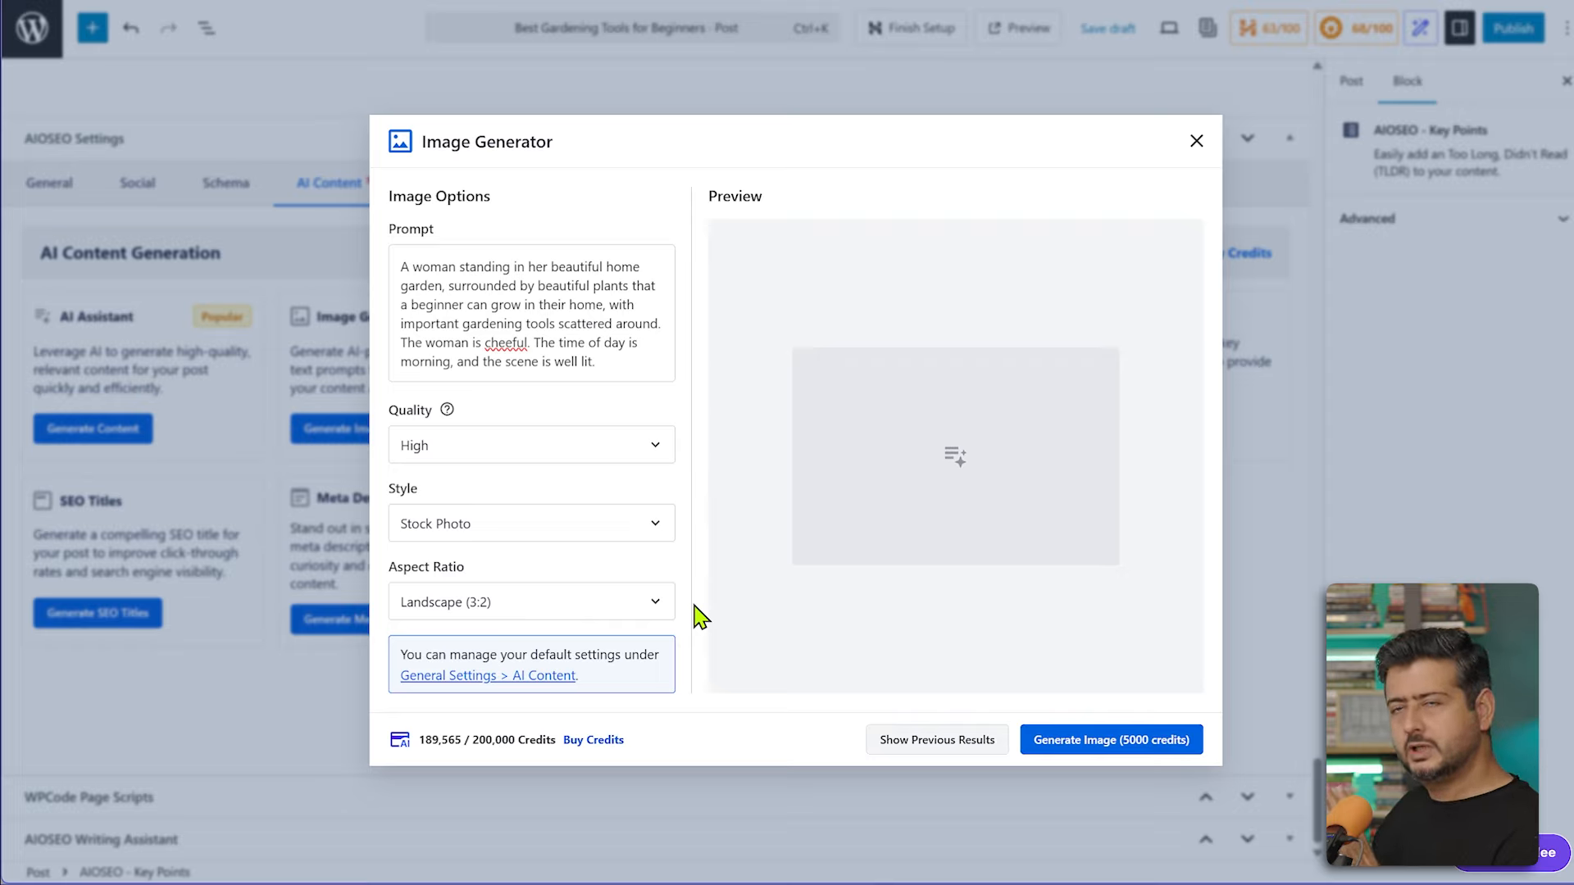
Generate the High quality Stock Photo image in Landscape (3:2) and insert it below the key points block
{"action": "left_click", "coordinate": [1072, 741]}
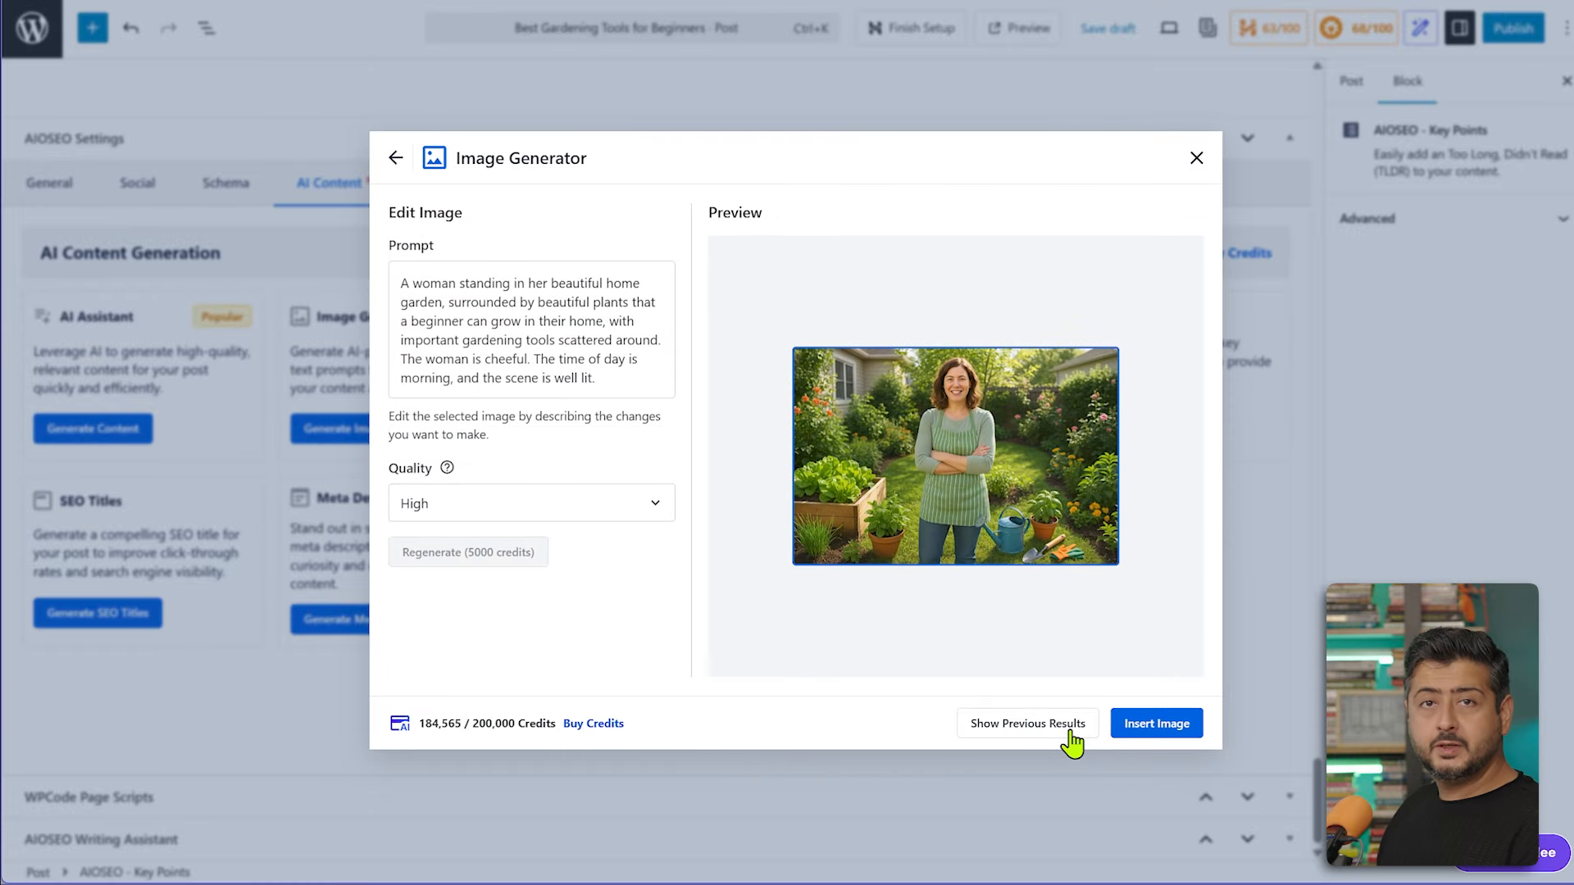
{"action": "left_click", "coordinate": [1144, 738]}
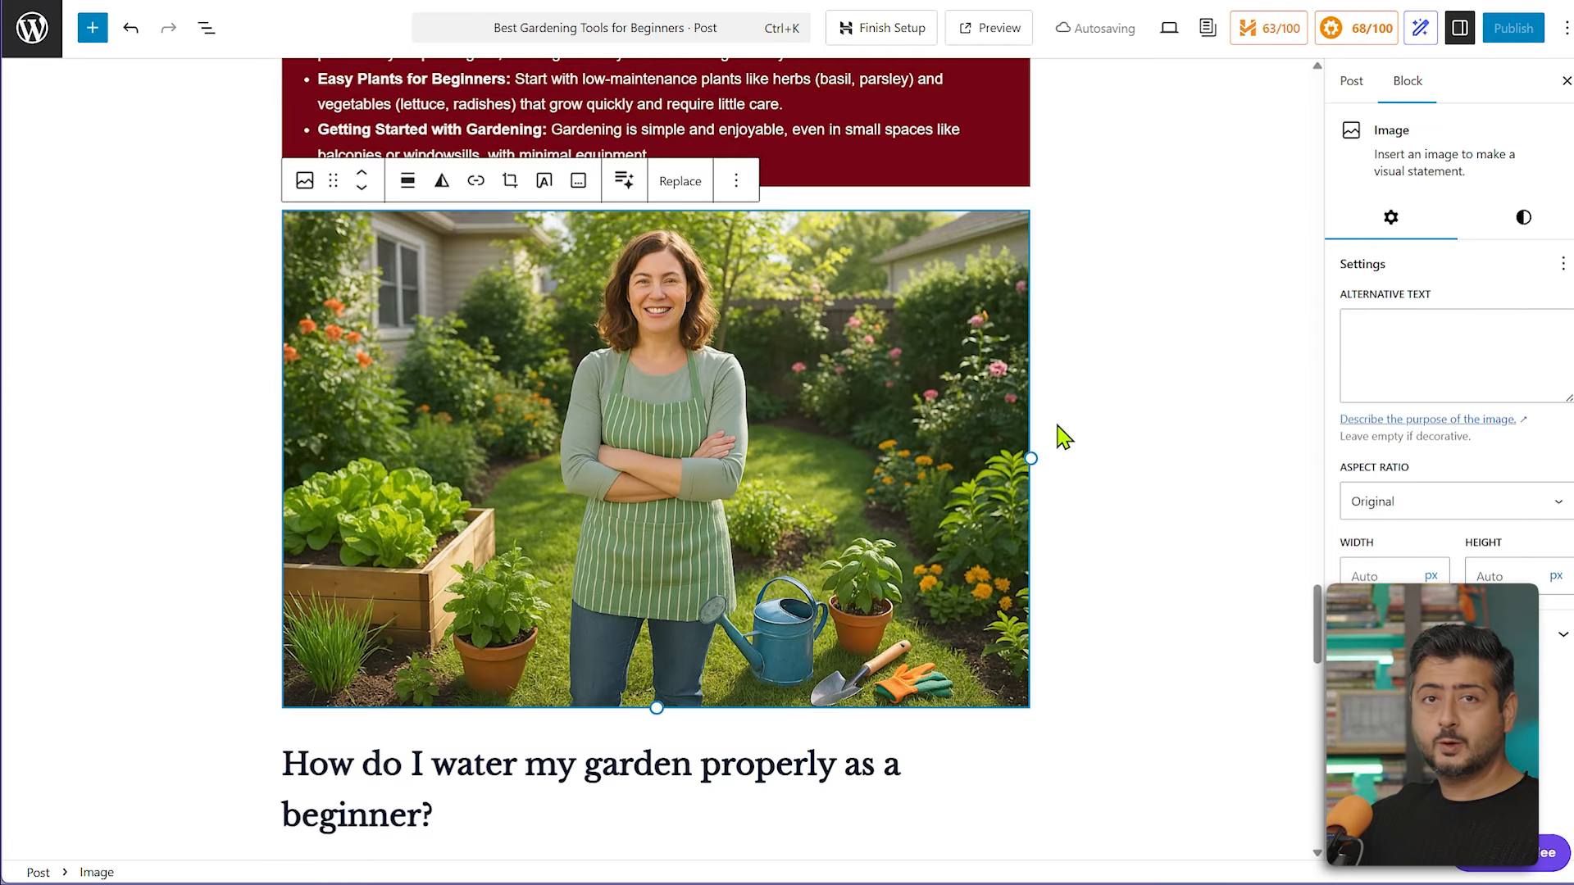
Look back through the gardening post, from the new image and key points up to the earlier tool sections
{"action": "scroll", "coordinate": [987, 246], "scroll_direction": "up", "scroll_amount": 20}
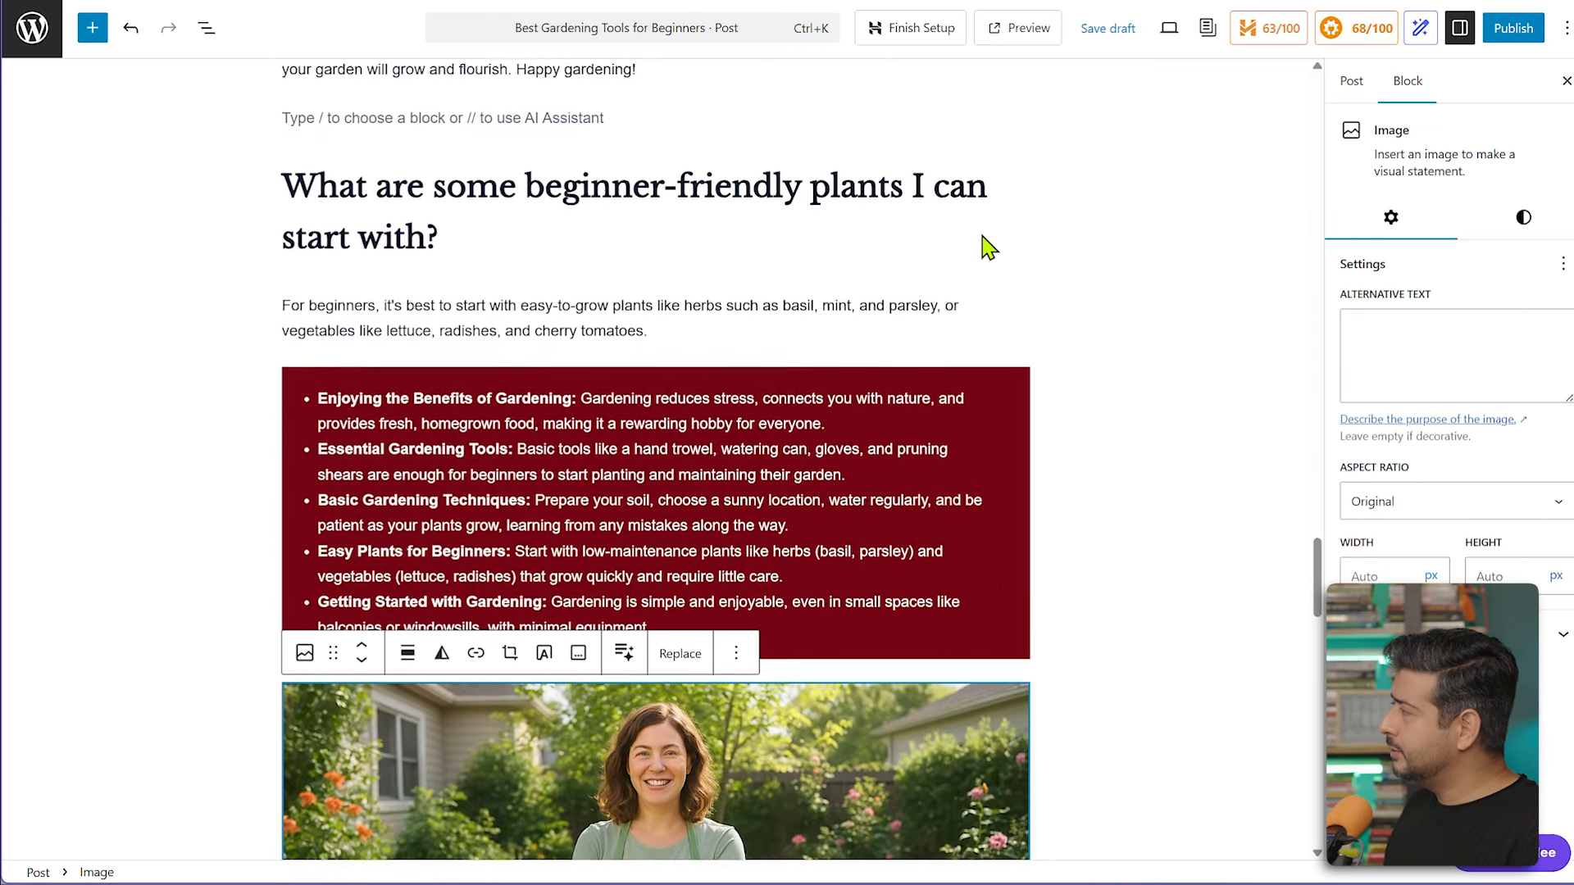
{"action": "scroll", "coordinate": [987, 246], "scroll_direction": "up", "scroll_amount": 8}
{"action": "scroll", "coordinate": [976, 246], "scroll_direction": "down", "scroll_amount": 8}
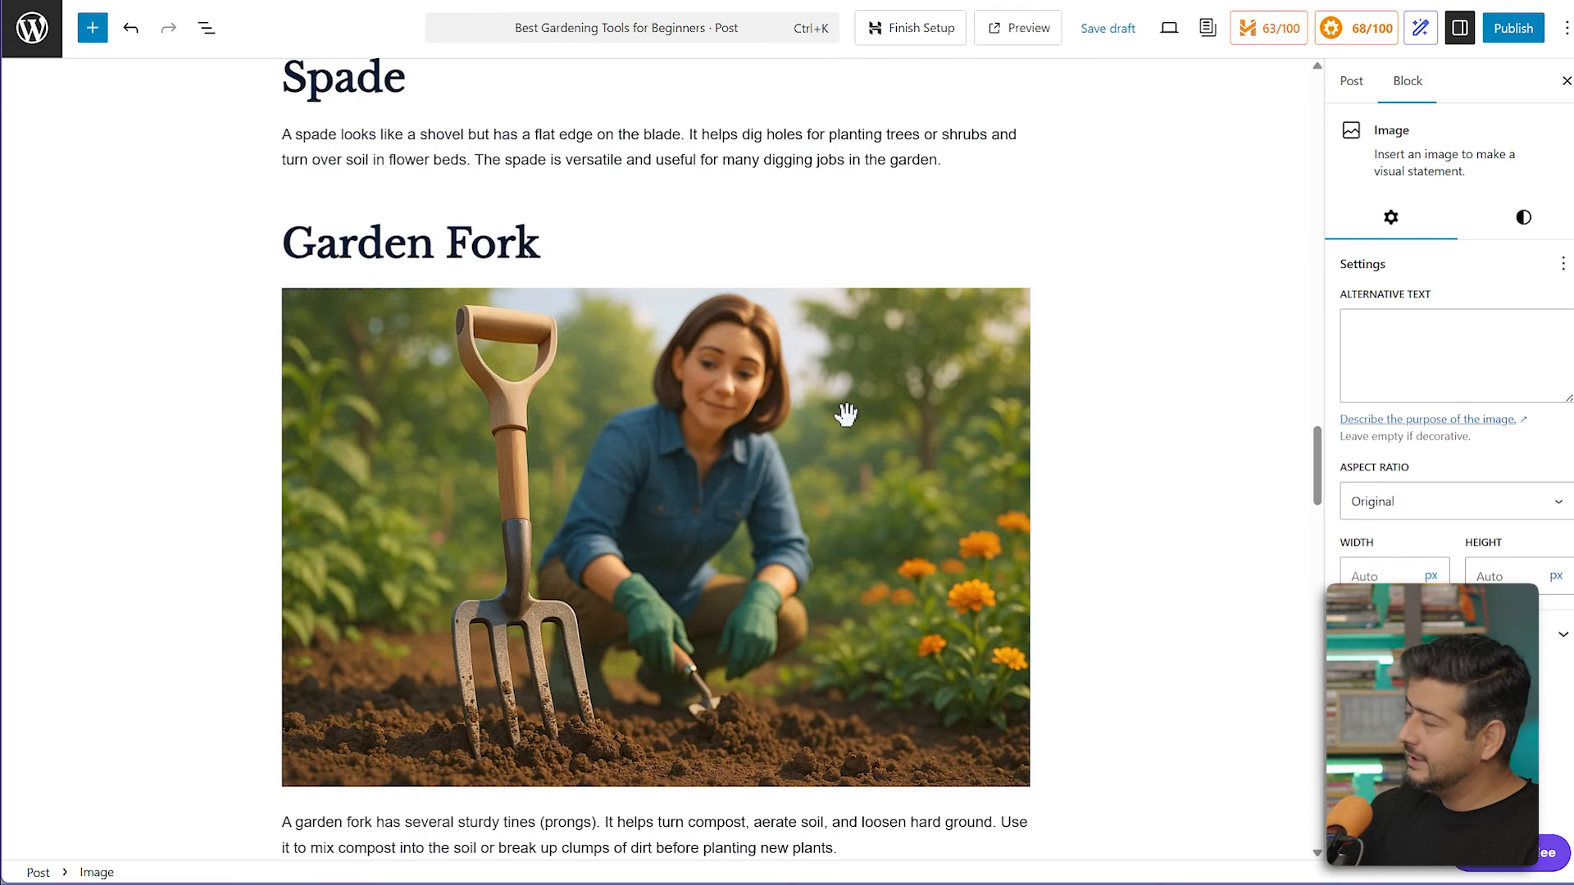
{"action": "scroll", "coordinate": [846, 414], "scroll_direction": "up", "scroll_amount": 20}
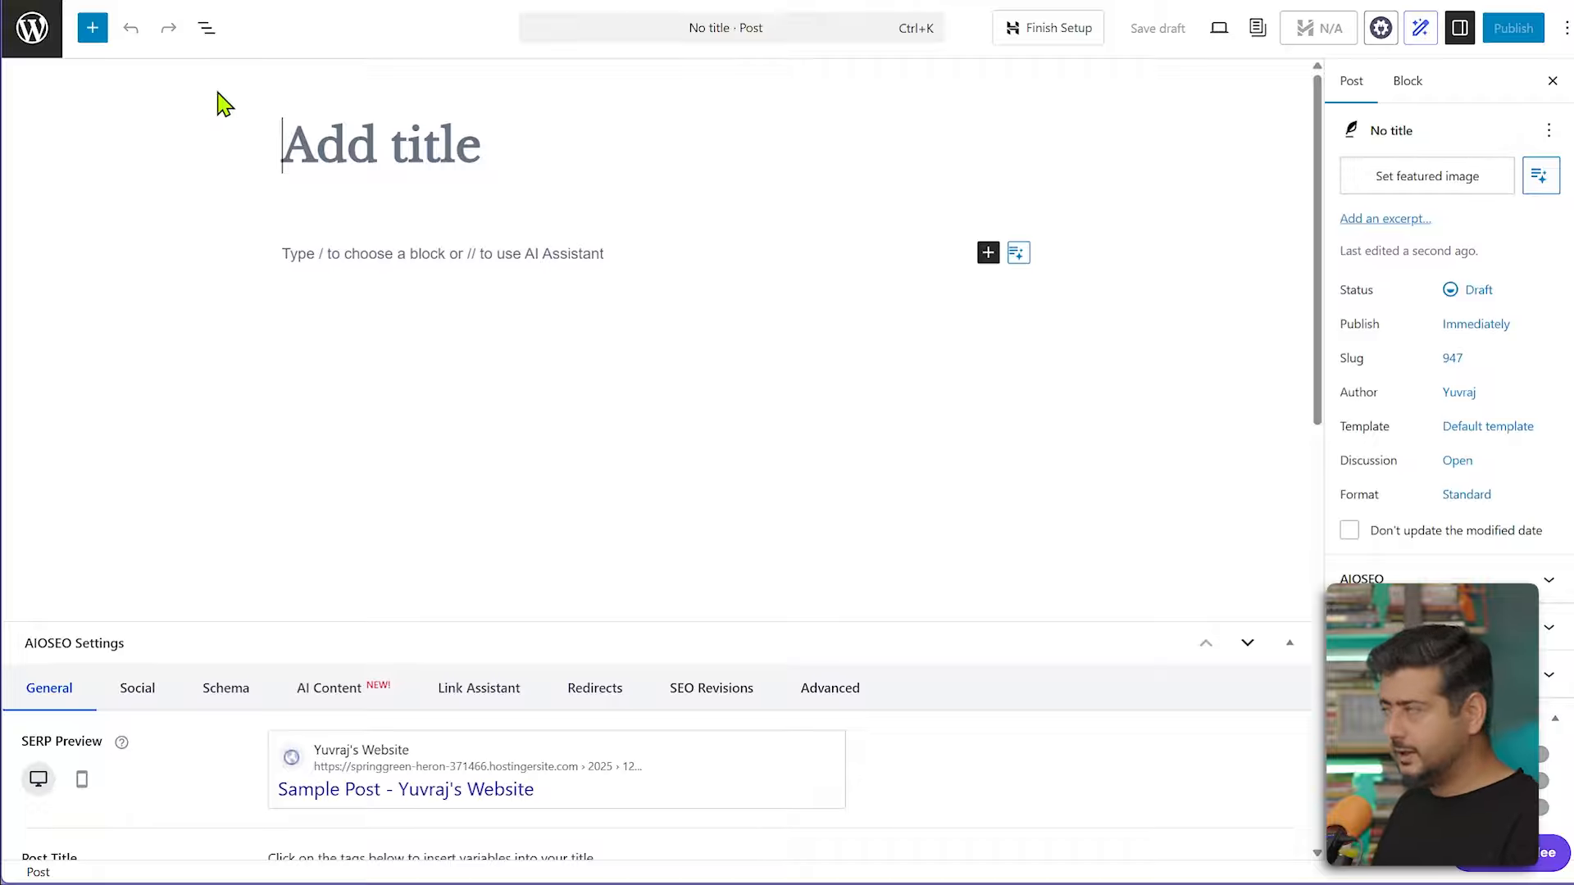
Have the AI Assistant generate a 10 point beginners' blog outline on "How to start gardening at home", covering questions, approaches and everything beginners need to know
{"action": "left_click", "coordinate": [474, 253]}
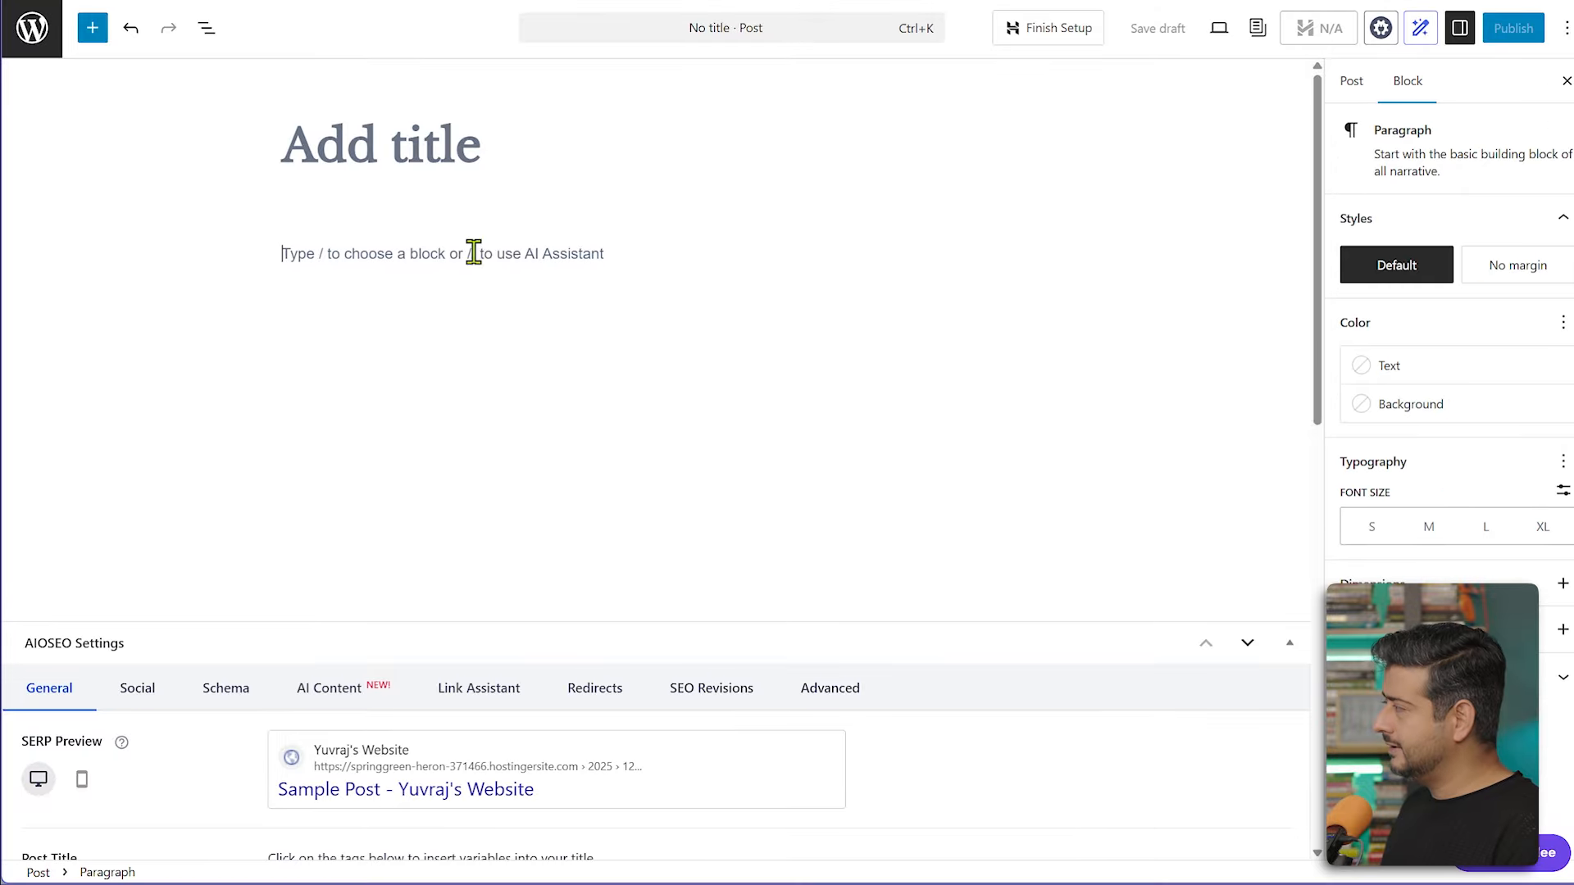
{"action": "left_click", "coordinate": [1017, 256]}
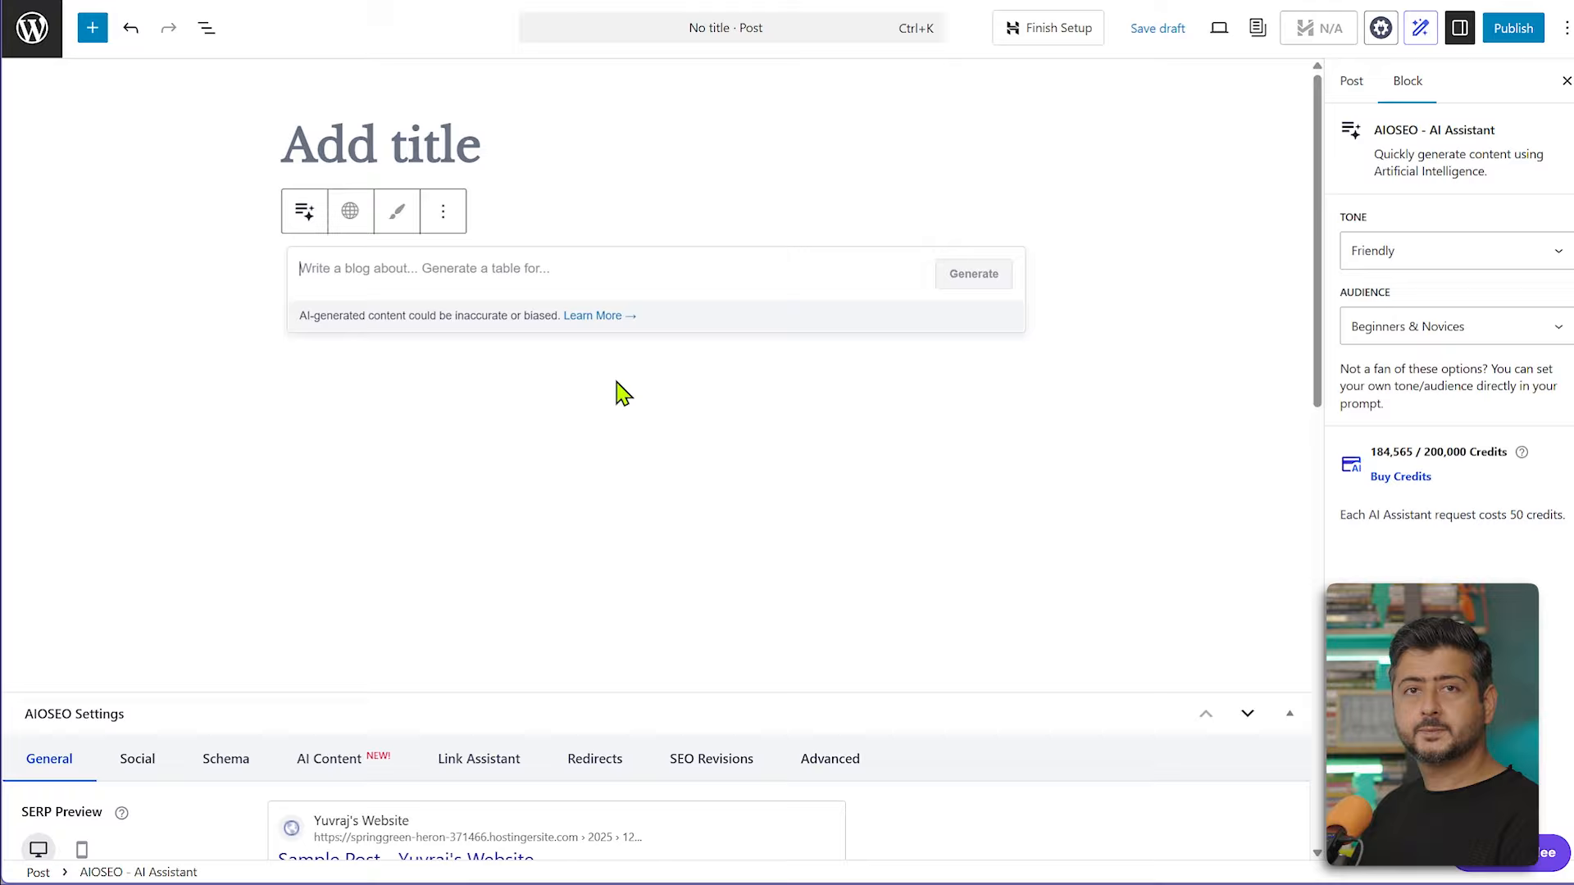
{"action": "type", "text": "Give me a 10 point outline for a blog post I want to write for beginners on the topic \"How to start gardening at home\". The outline can include questions, approaches, everything you think beginners need to know to start gardening."}
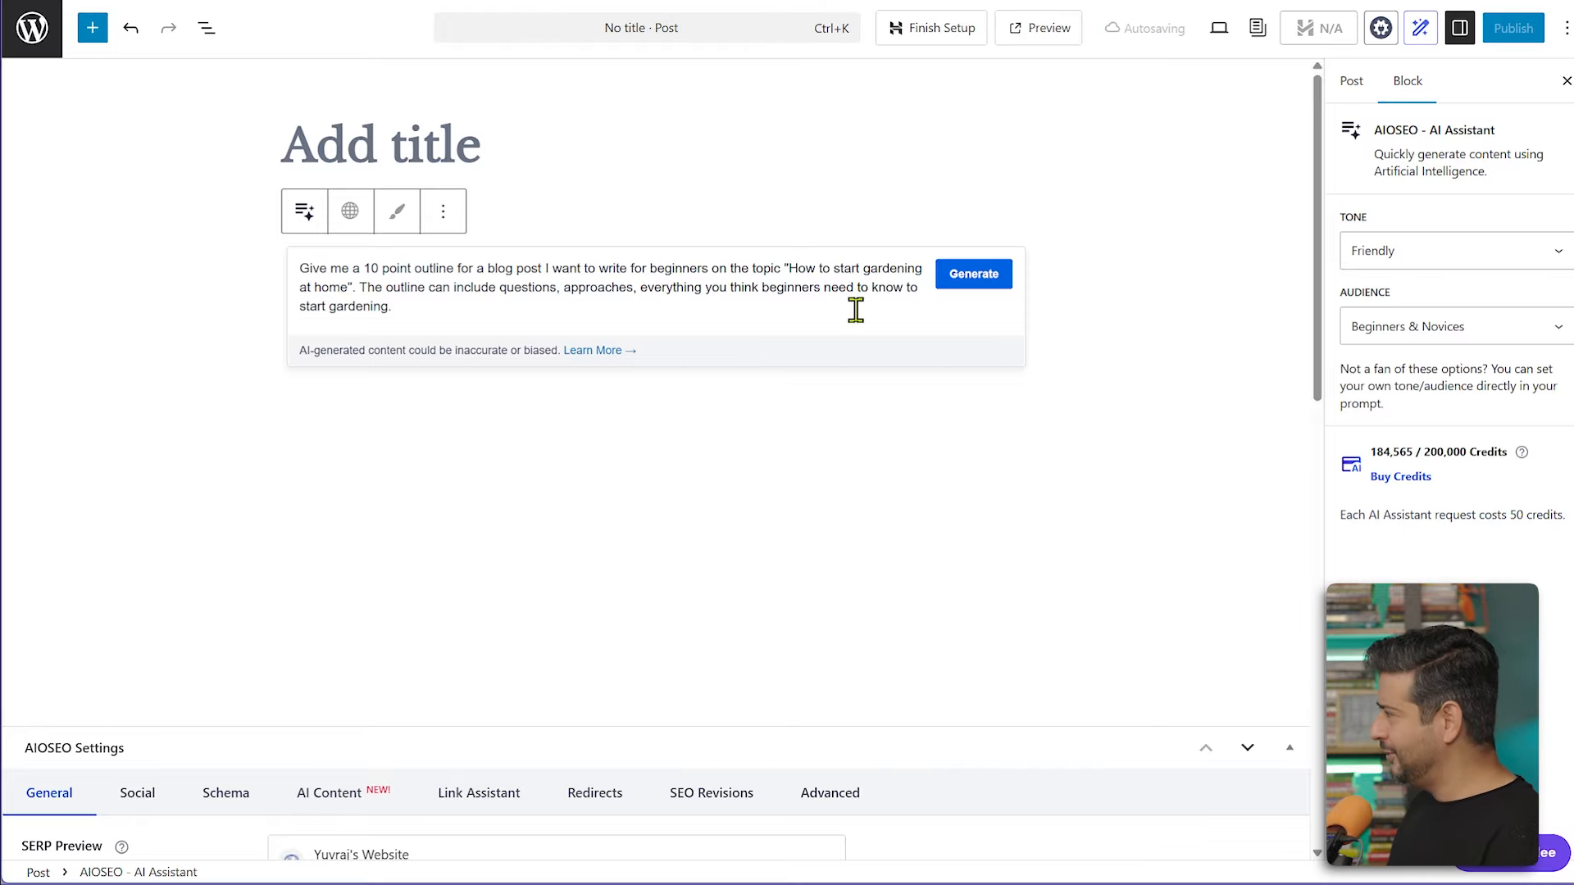
{"action": "left_click", "coordinate": [983, 287]}
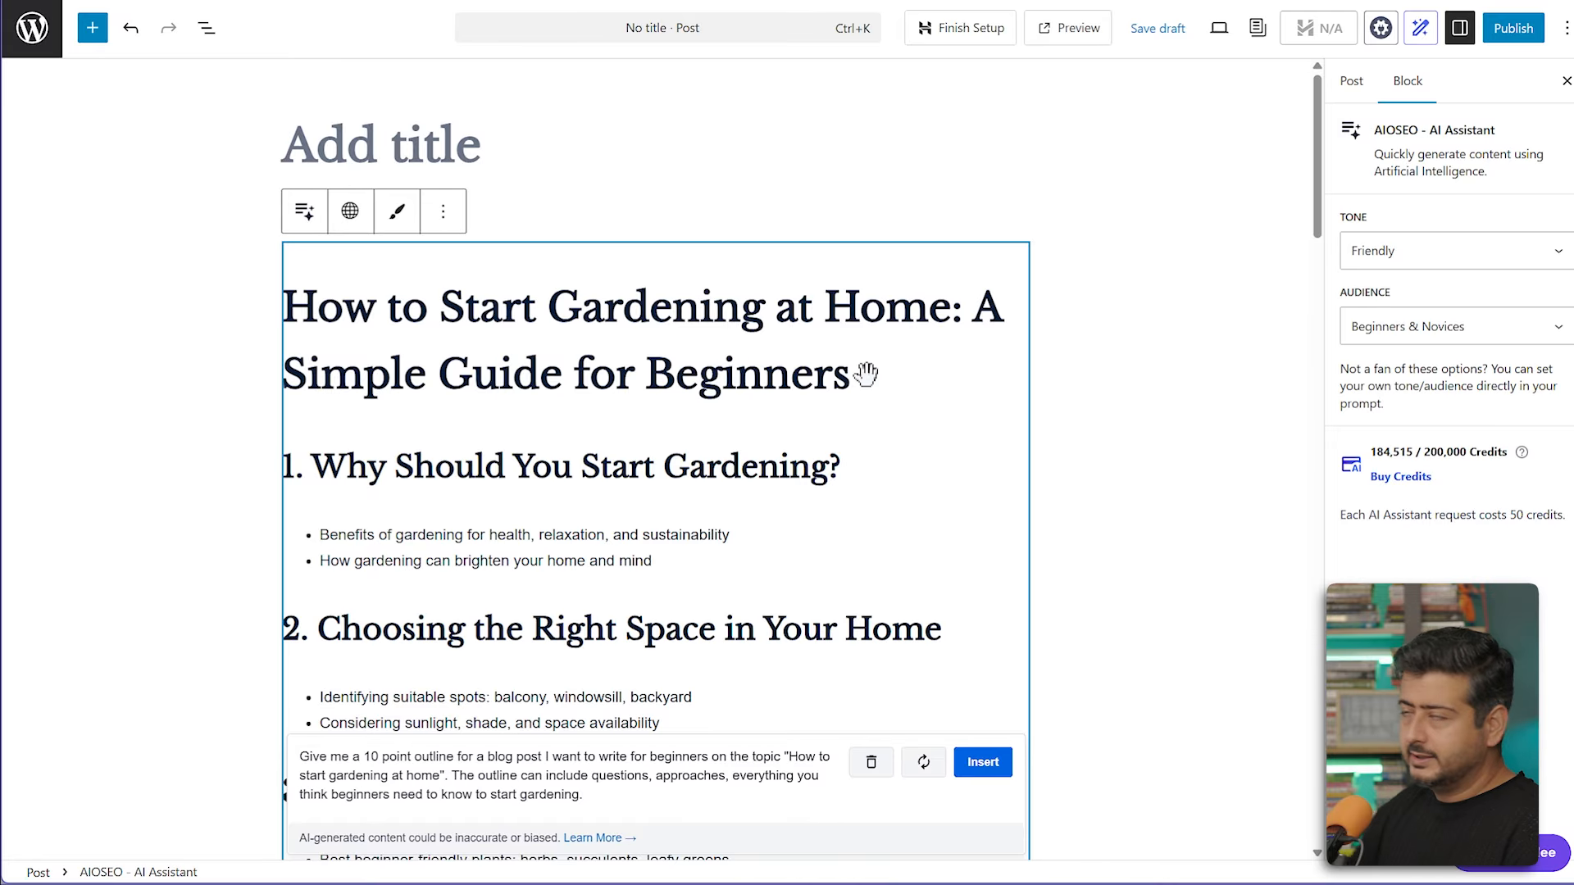
Review the generated gardening outline through its tenth point and insert it into the post
{"action": "scroll", "coordinate": [873, 394], "scroll_direction": "down", "scroll_amount": 2}
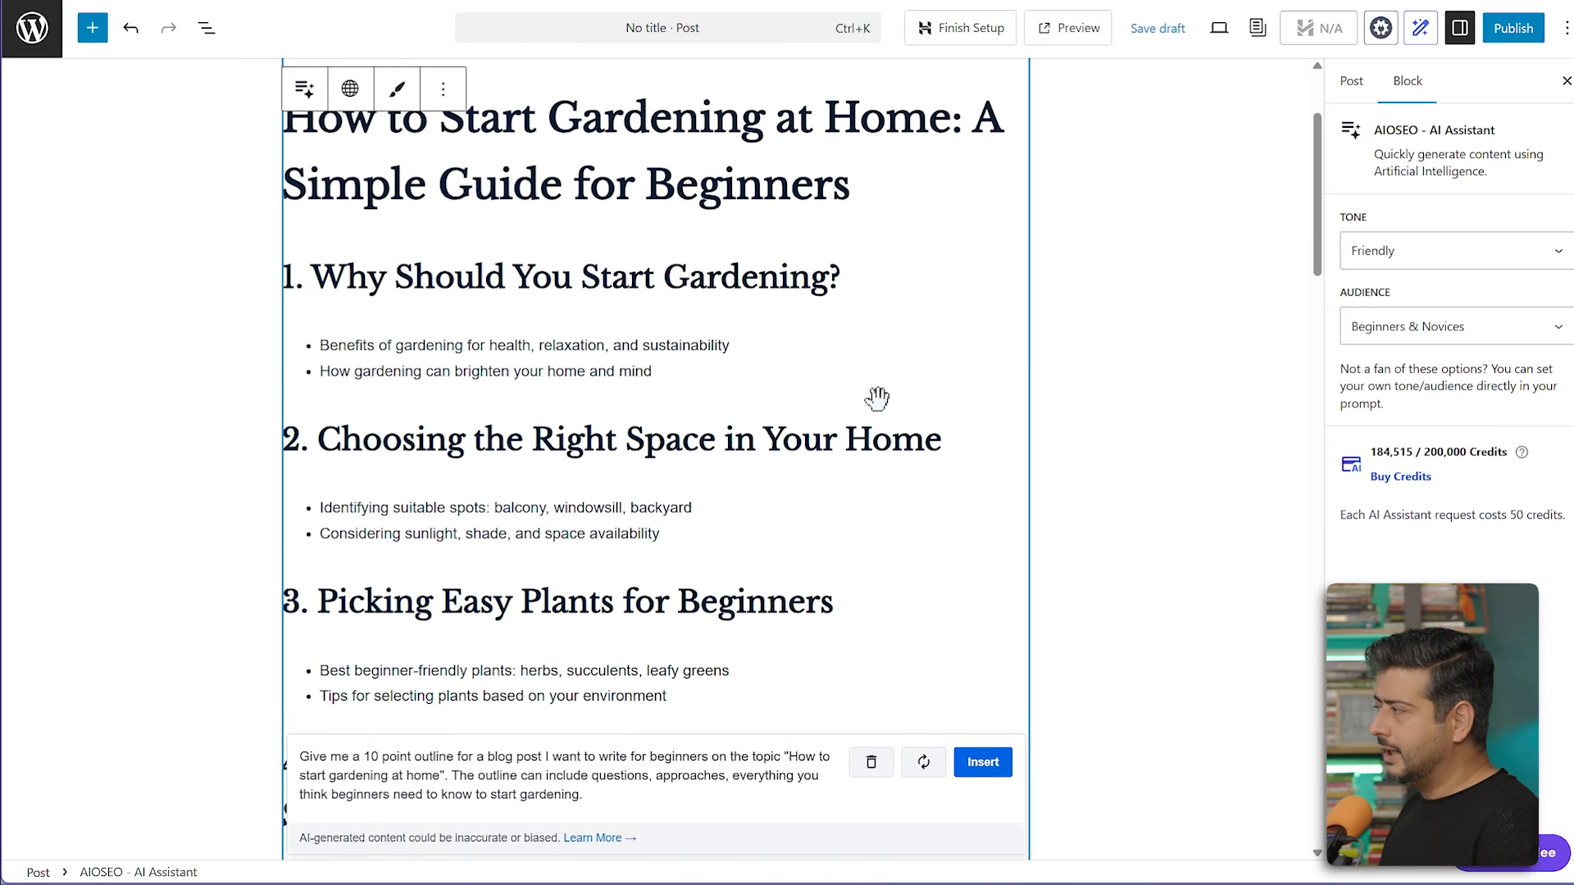
{"action": "scroll", "coordinate": [877, 400], "scroll_direction": "down", "scroll_amount": 1}
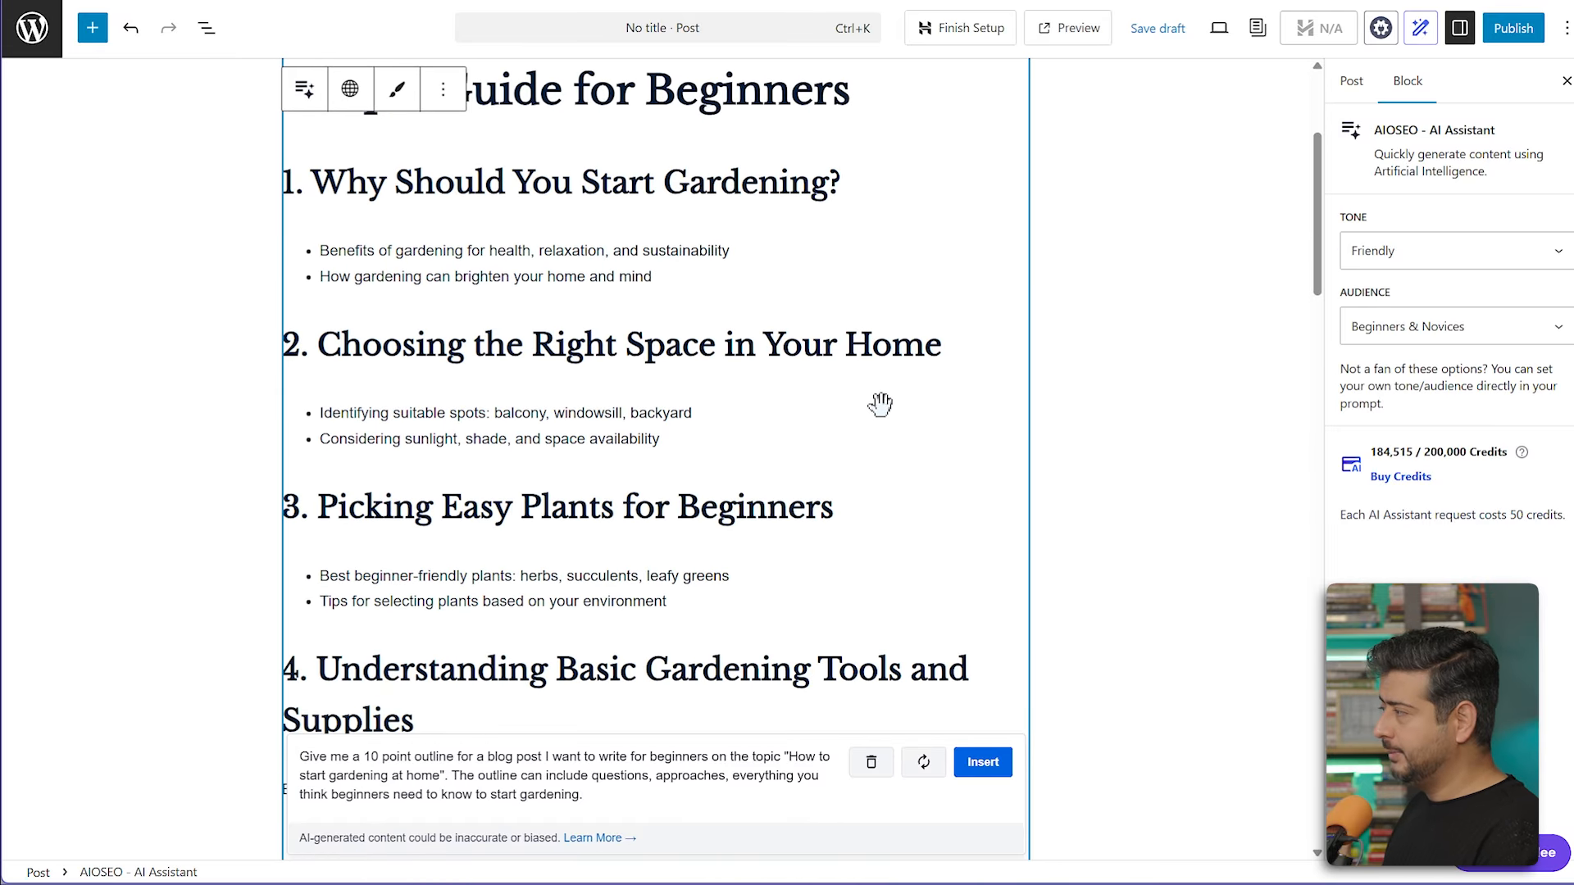
{"action": "scroll", "coordinate": [878, 401], "scroll_direction": "down", "scroll_amount": 2}
{"action": "scroll", "coordinate": [853, 421], "scroll_direction": "down", "scroll_amount": 2}
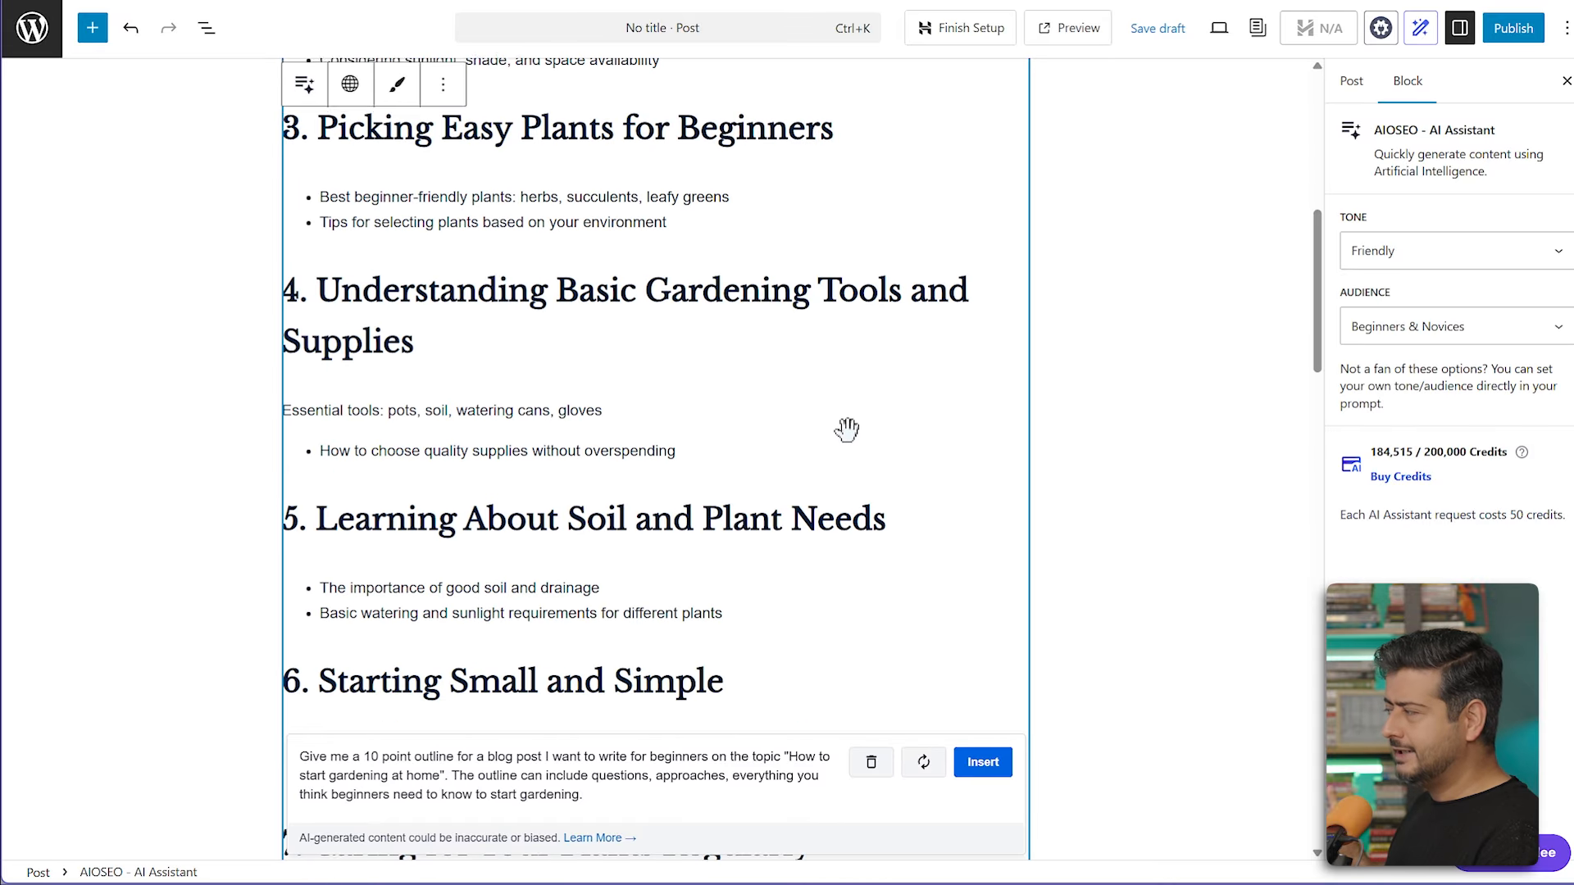
{"action": "scroll", "coordinate": [847, 428], "scroll_direction": "down", "scroll_amount": 1}
{"action": "scroll", "coordinate": [847, 428], "scroll_direction": "down", "scroll_amount": 10}
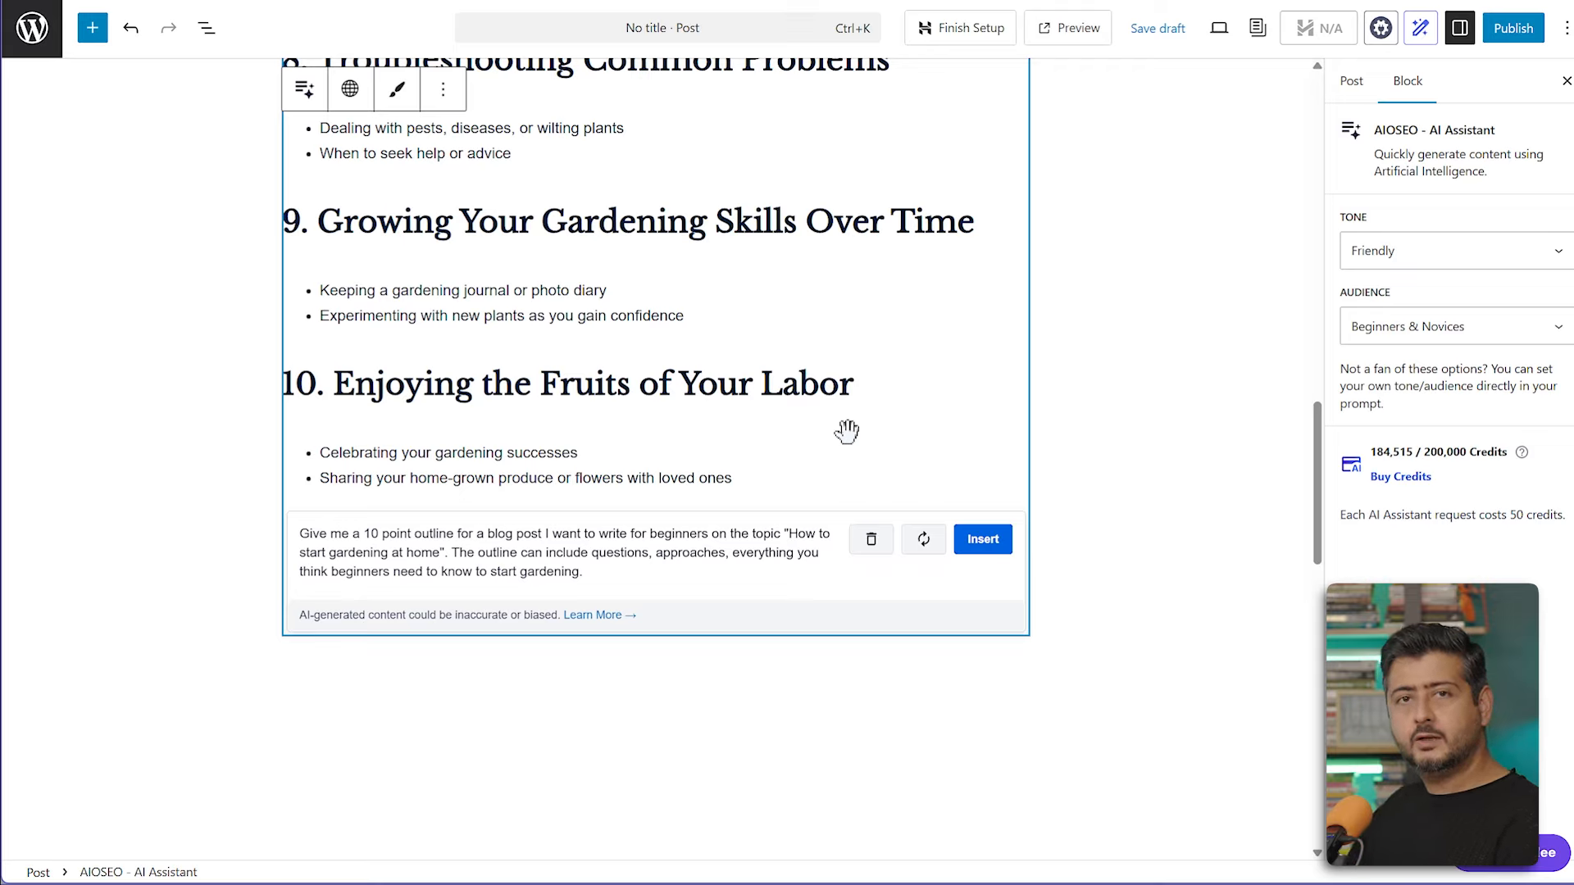
{"action": "left_click", "coordinate": [983, 539]}
Move the heading "How to Start Gardening at Home: A Simple Guide for Beginners" into the post title and remove the emptied heading block
{"action": "scroll", "coordinate": [809, 509], "scroll_direction": "up", "scroll_amount": 20}
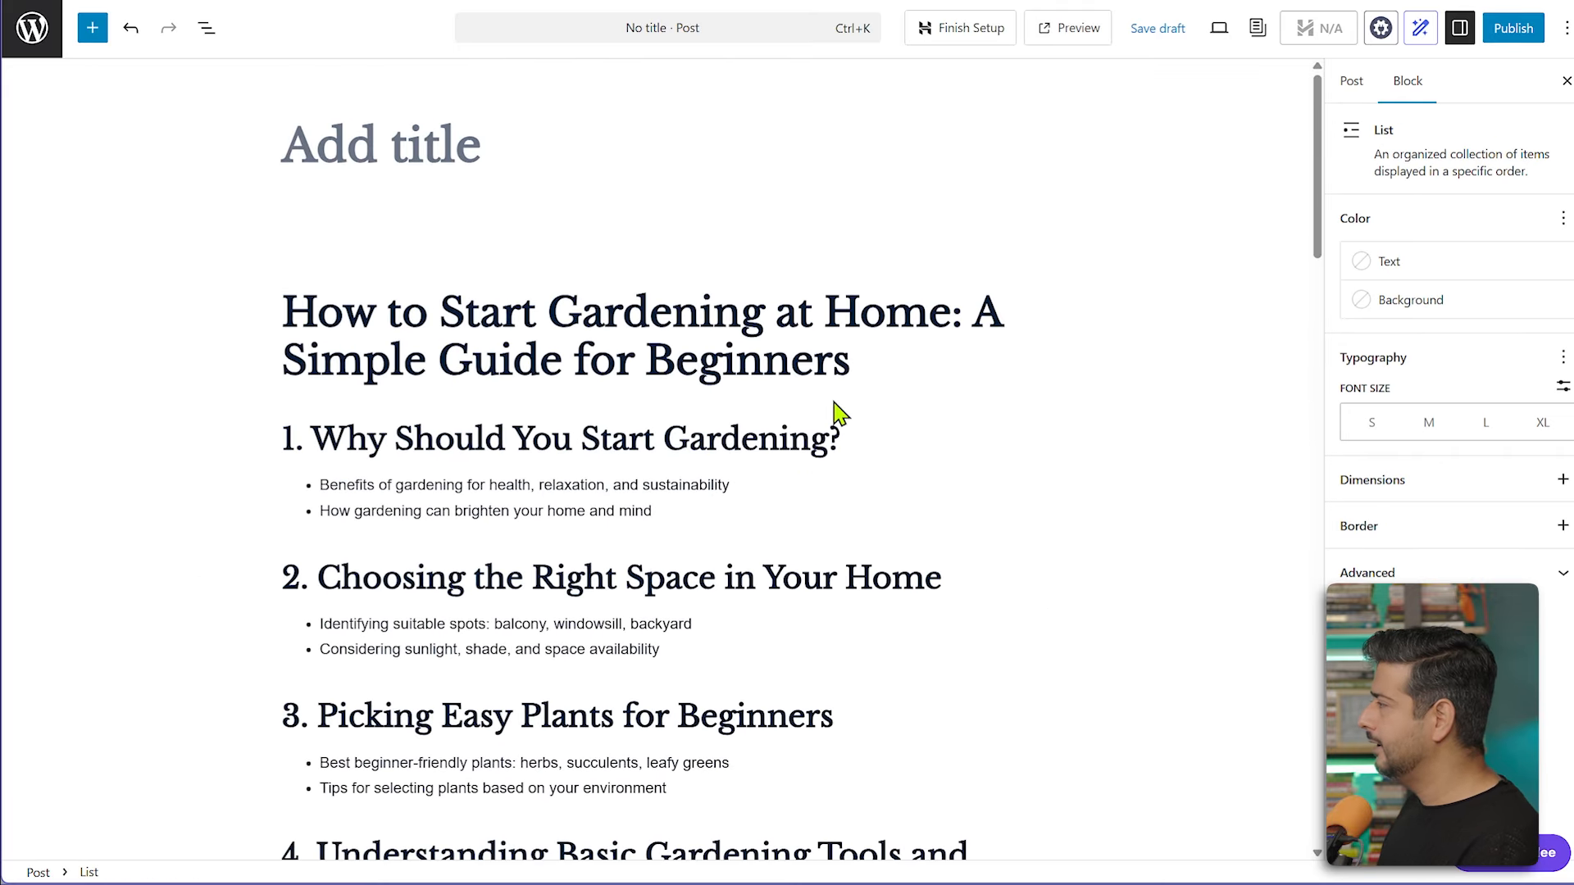
{"action": "left_click", "coordinate": [869, 361]}
{"action": "left_click_drag", "start_coordinate": [874, 361], "coordinate": [284, 309]}
{"action": "key", "text": "ctrl+c"}
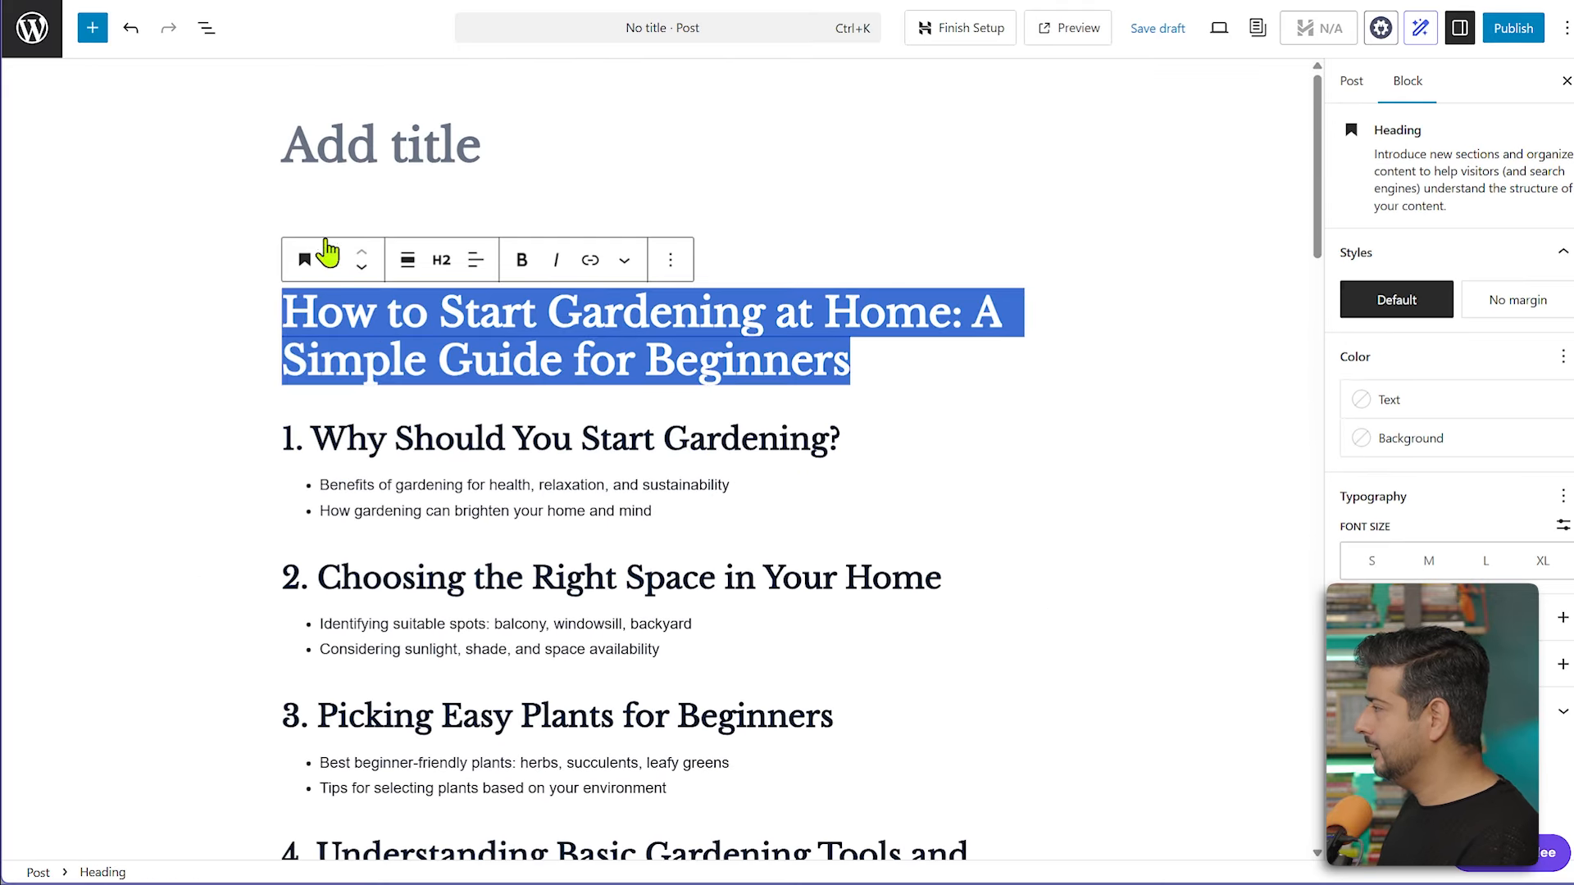
{"action": "key", "text": "BackSpace"}
{"action": "left_click", "coordinate": [443, 172]}
{"action": "key", "text": "ctrl+v"}
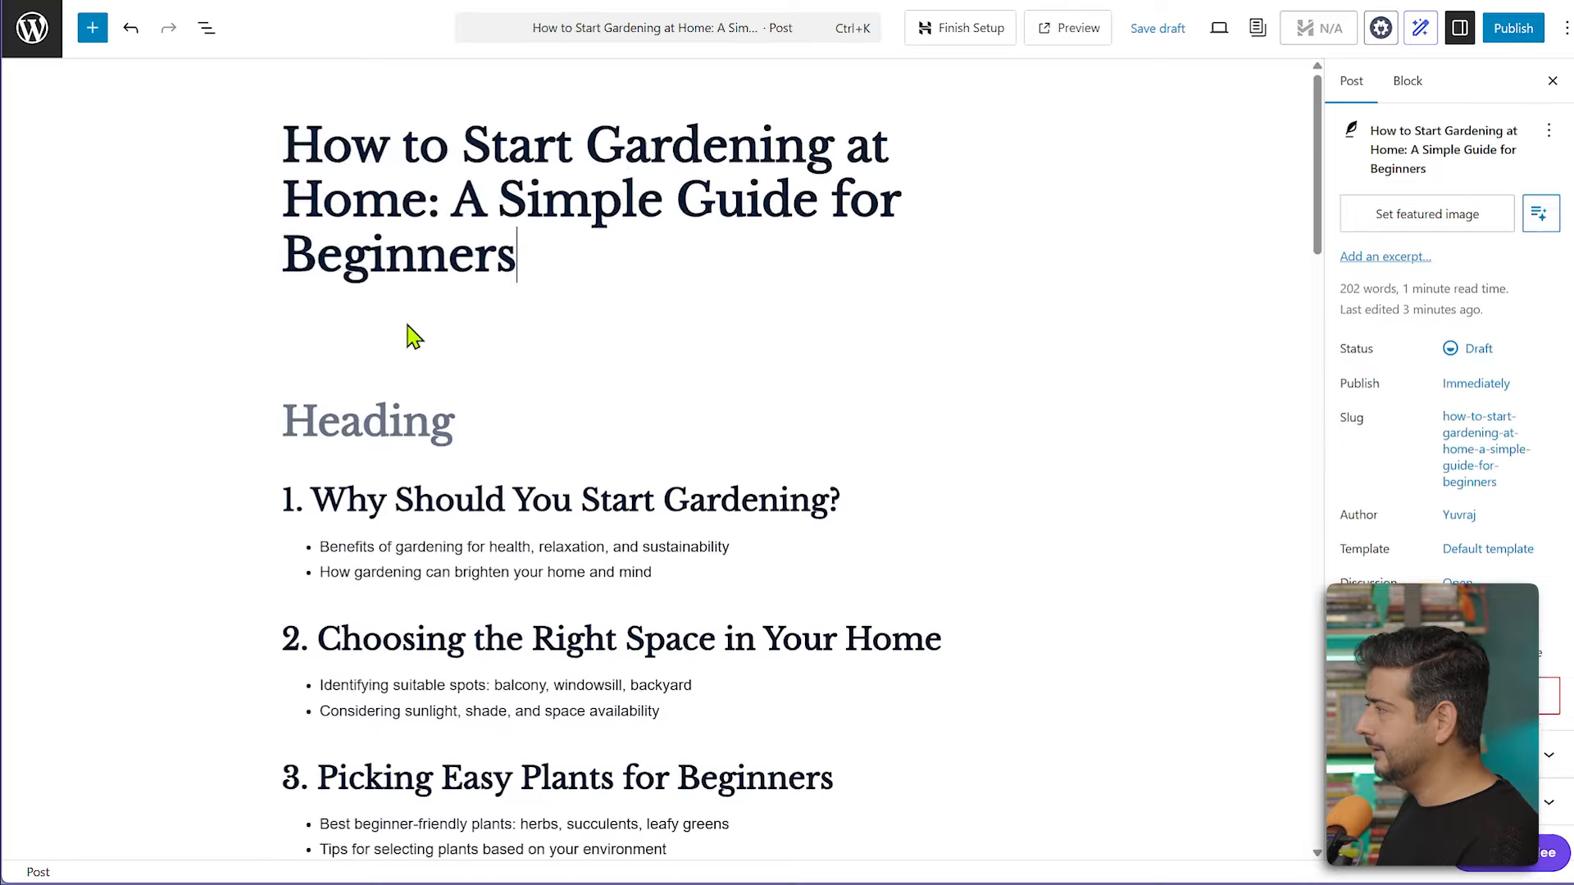
{"action": "left_click", "coordinate": [393, 419]}
{"action": "key", "text": "BackSpace"}
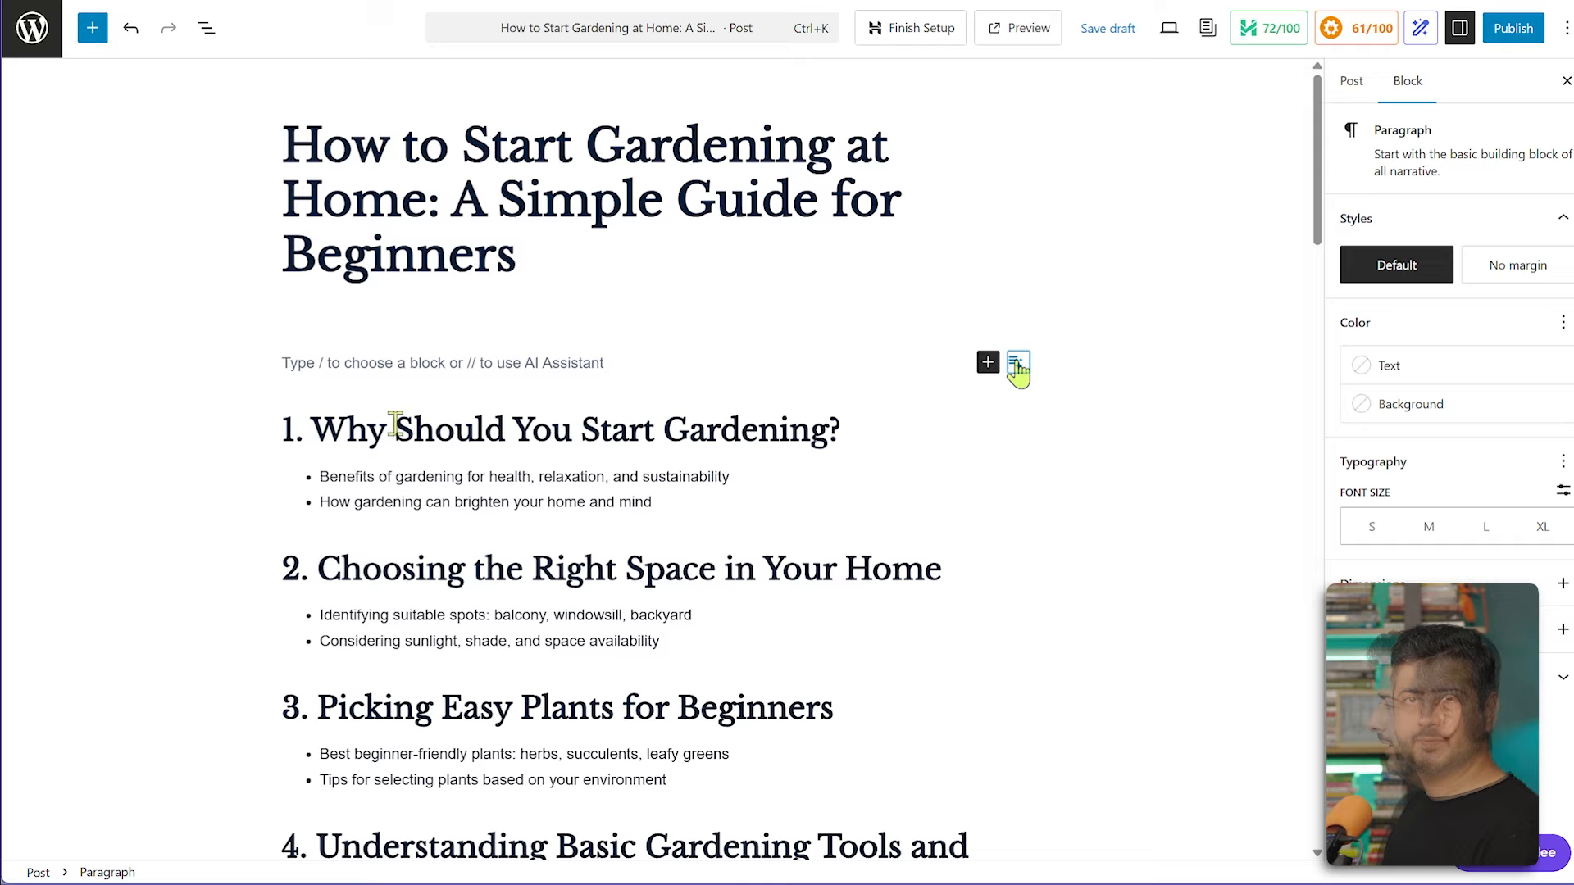
Add an AI Assistant block between the post title and the "Why Should You Start Gardening?" heading
{"action": "left_click", "coordinate": [1017, 364]}
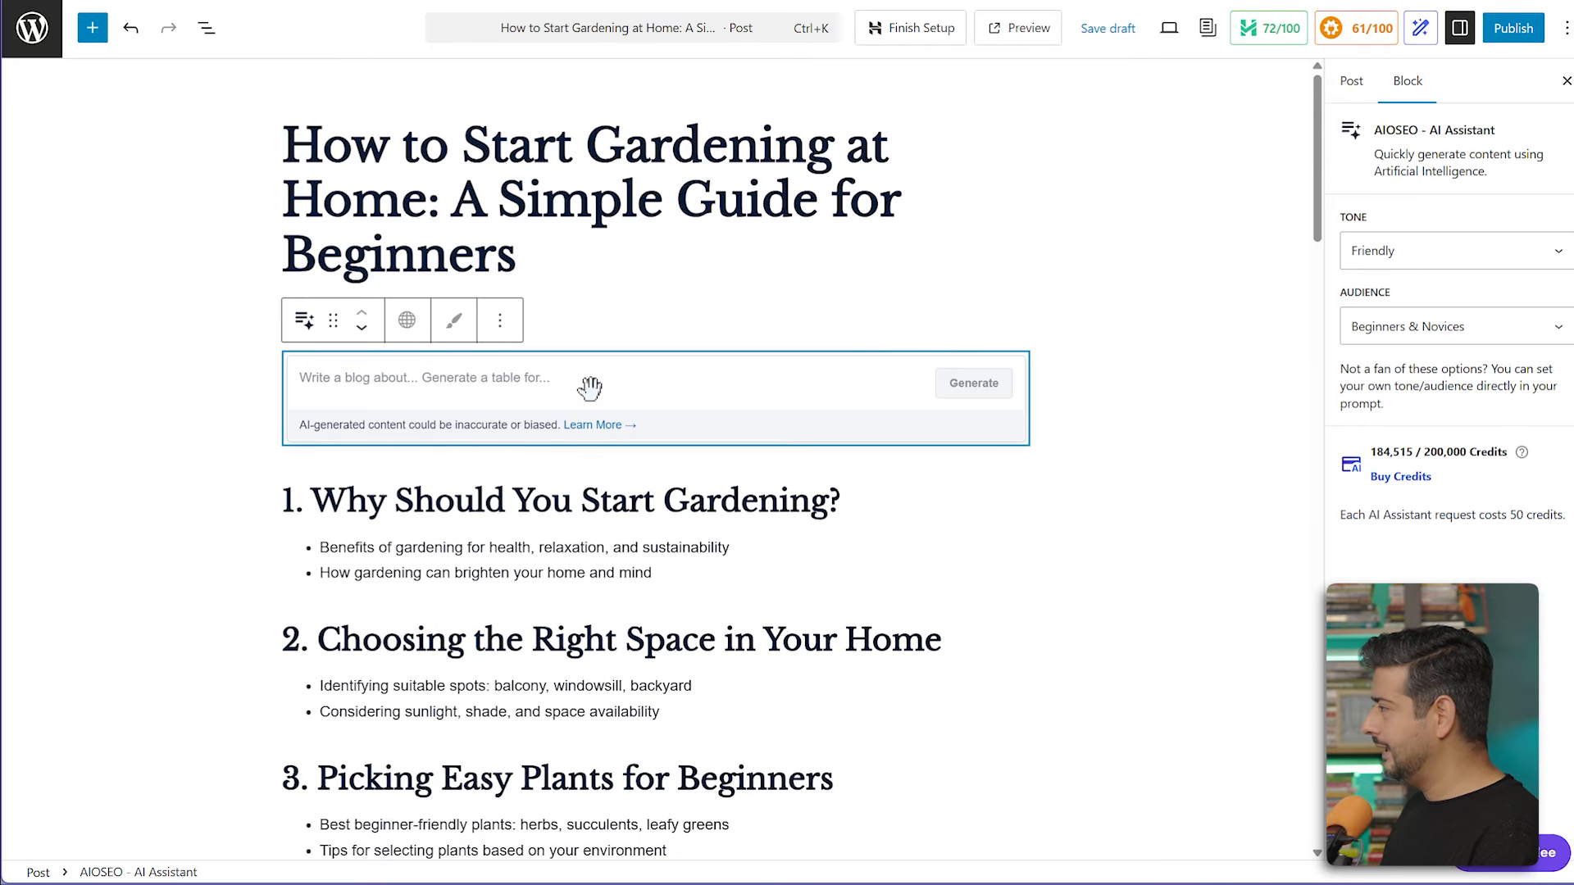